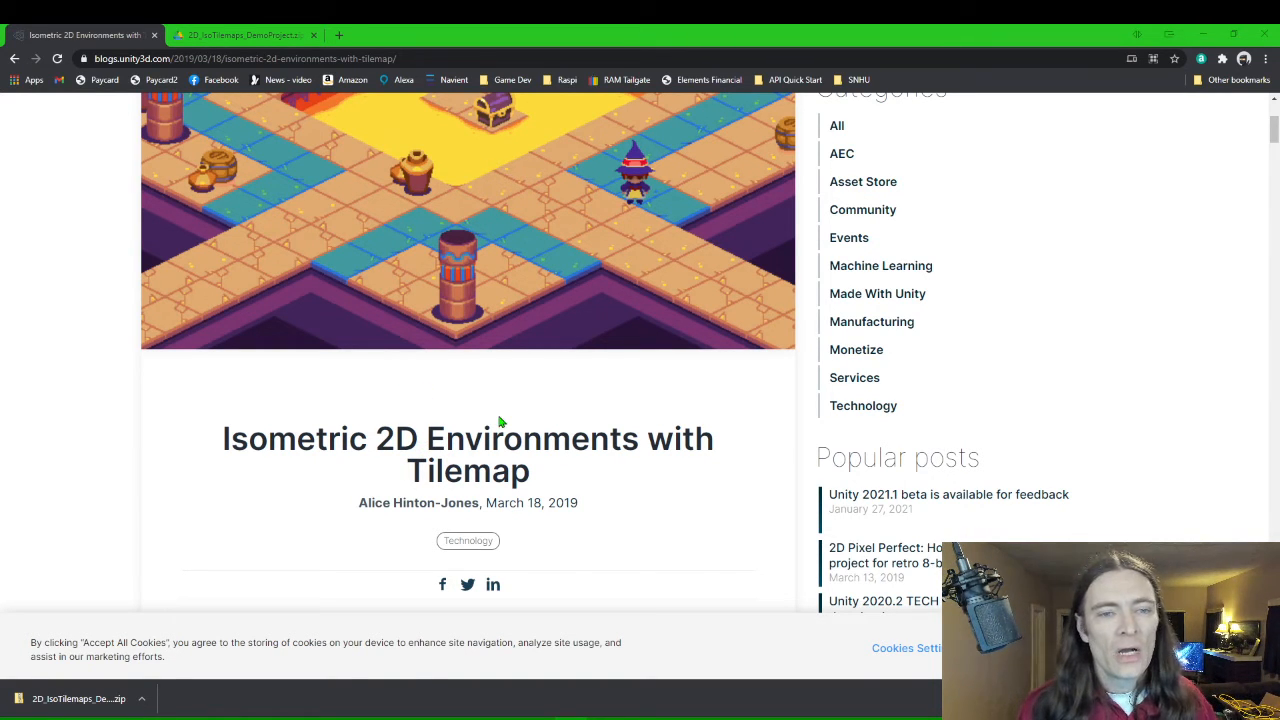
Review the Unity blog article on isometric 2D environments with Tilemap, from its header image to the introduction.
{"action": "scroll", "coordinate": [500, 420], "scroll_direction": "up", "scroll_amount": 3}
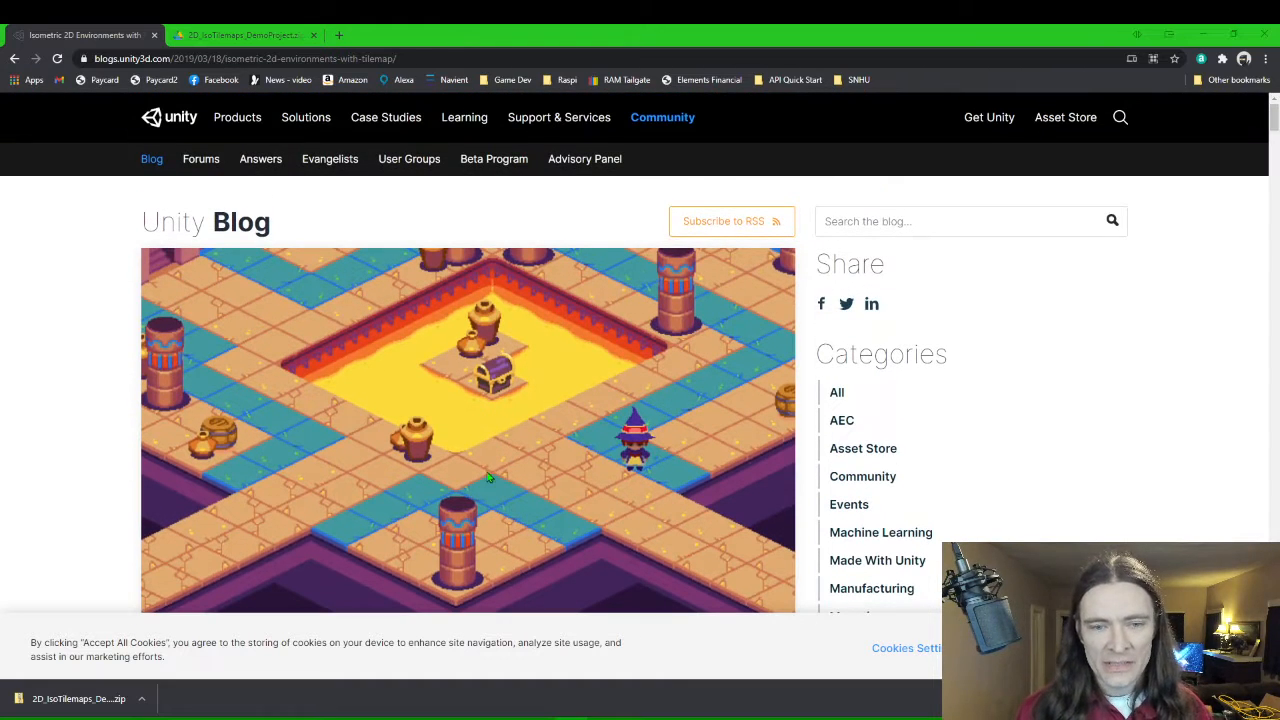
{"action": "scroll", "coordinate": [594, 503], "scroll_direction": "down", "scroll_amount": 1}
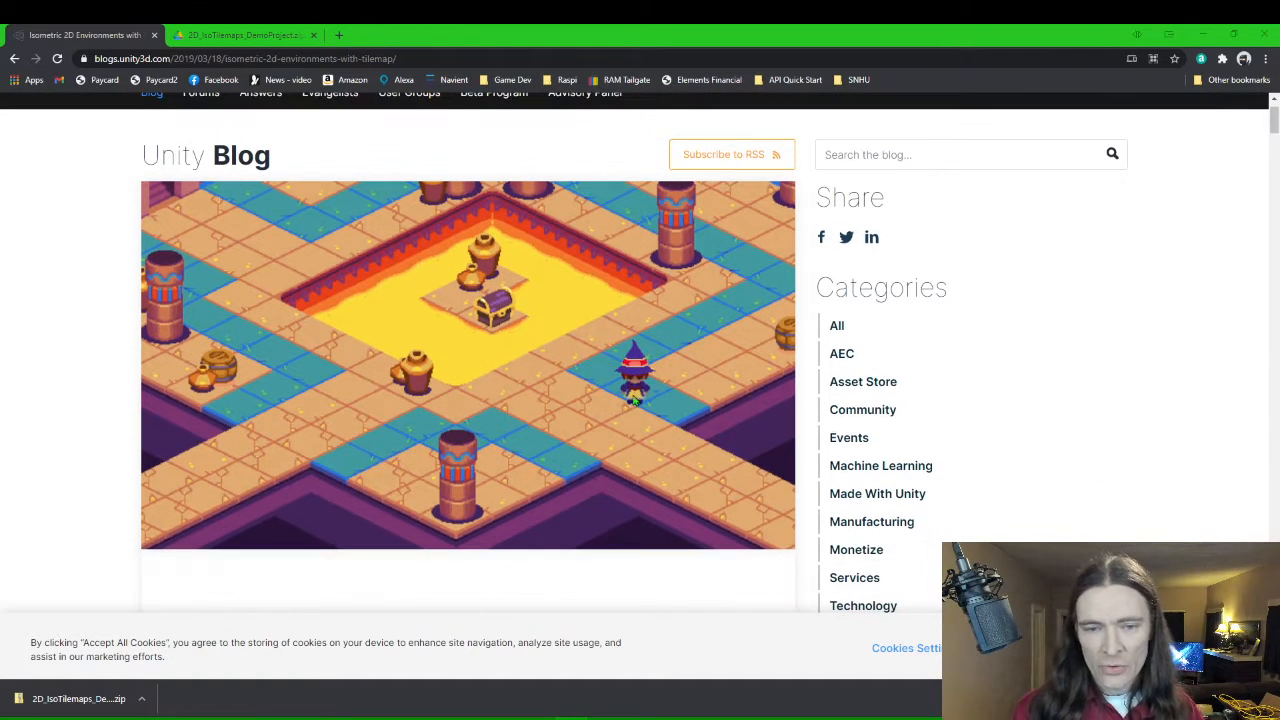
{"action": "scroll", "coordinate": [590, 380], "scroll_direction": "down", "scroll_amount": 2}
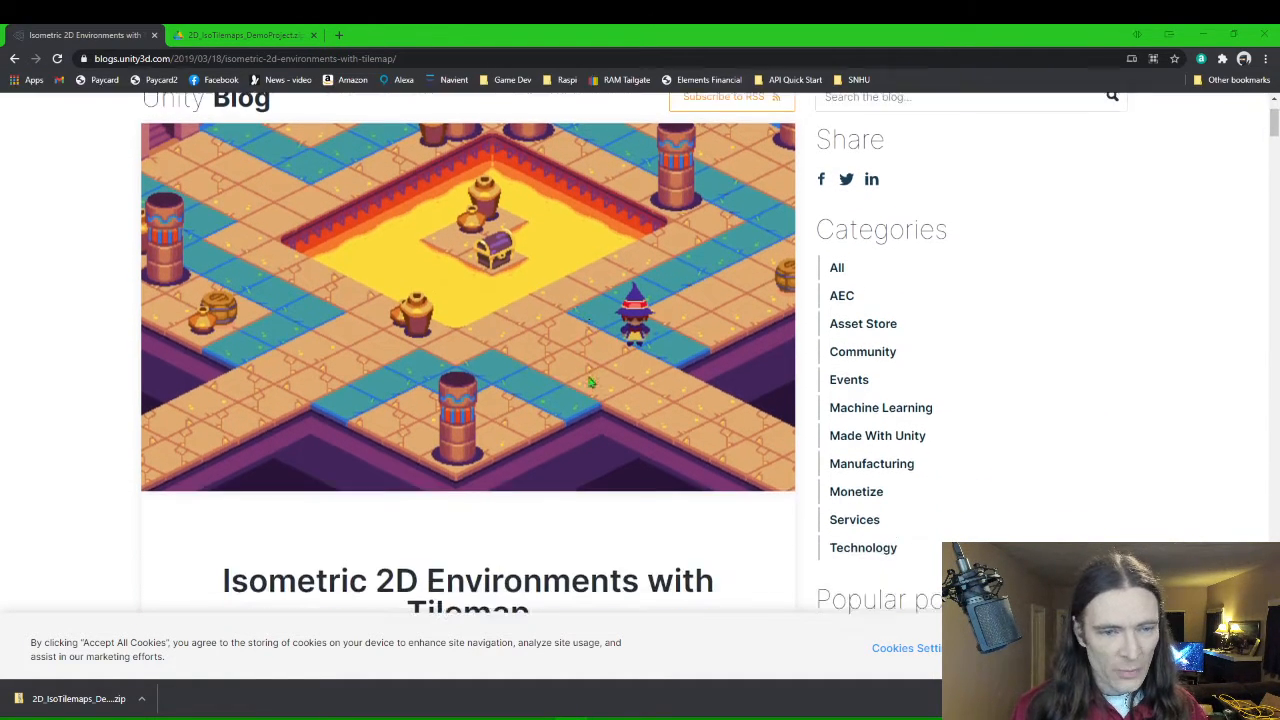
{"action": "scroll", "coordinate": [590, 383], "scroll_direction": "down", "scroll_amount": 4}
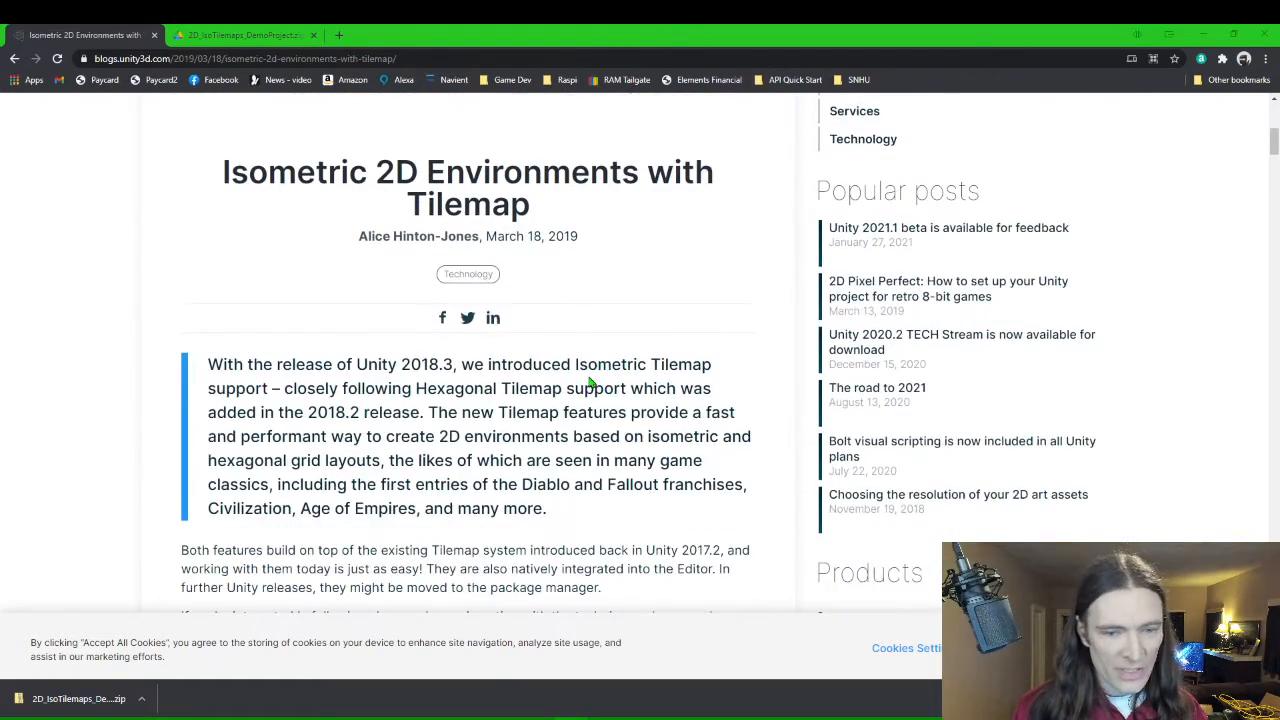
{"action": "scroll", "coordinate": [590, 383], "scroll_direction": "down", "scroll_amount": 2}
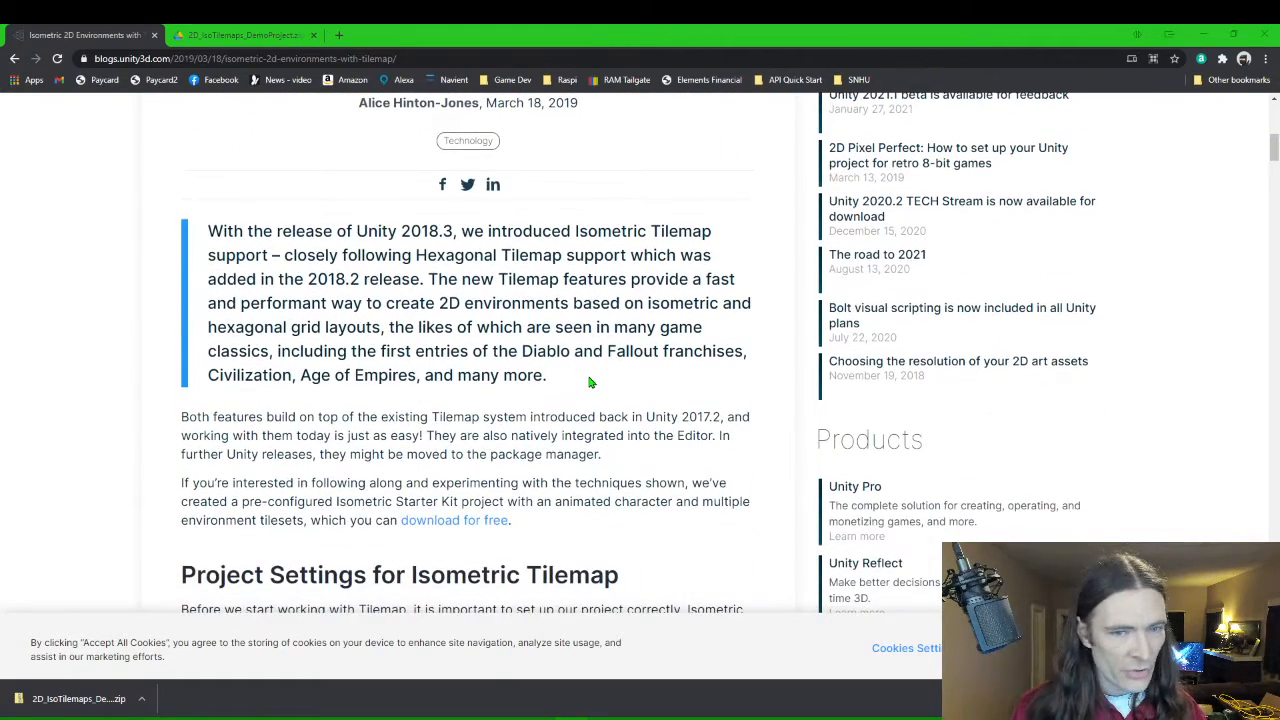
{"action": "scroll", "coordinate": [590, 383], "scroll_direction": "up", "scroll_amount": 8}
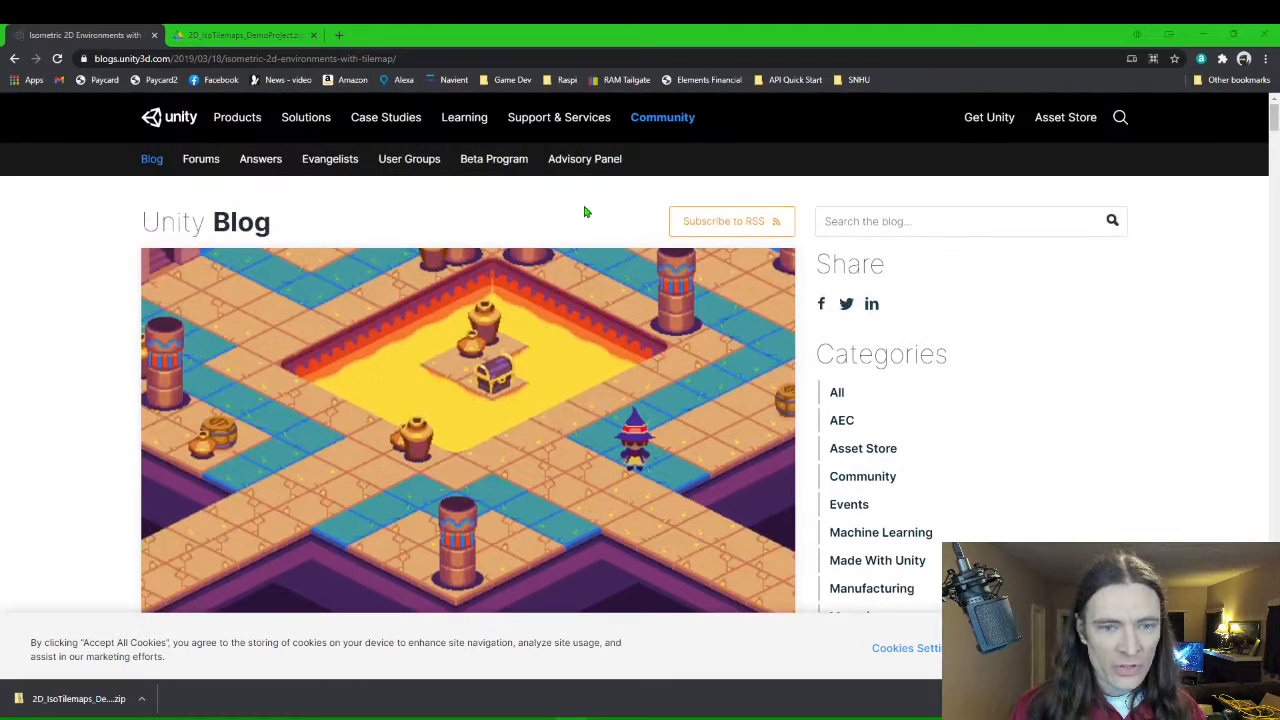
{"action": "scroll", "coordinate": [507, 341], "scroll_direction": "down", "scroll_amount": 4}
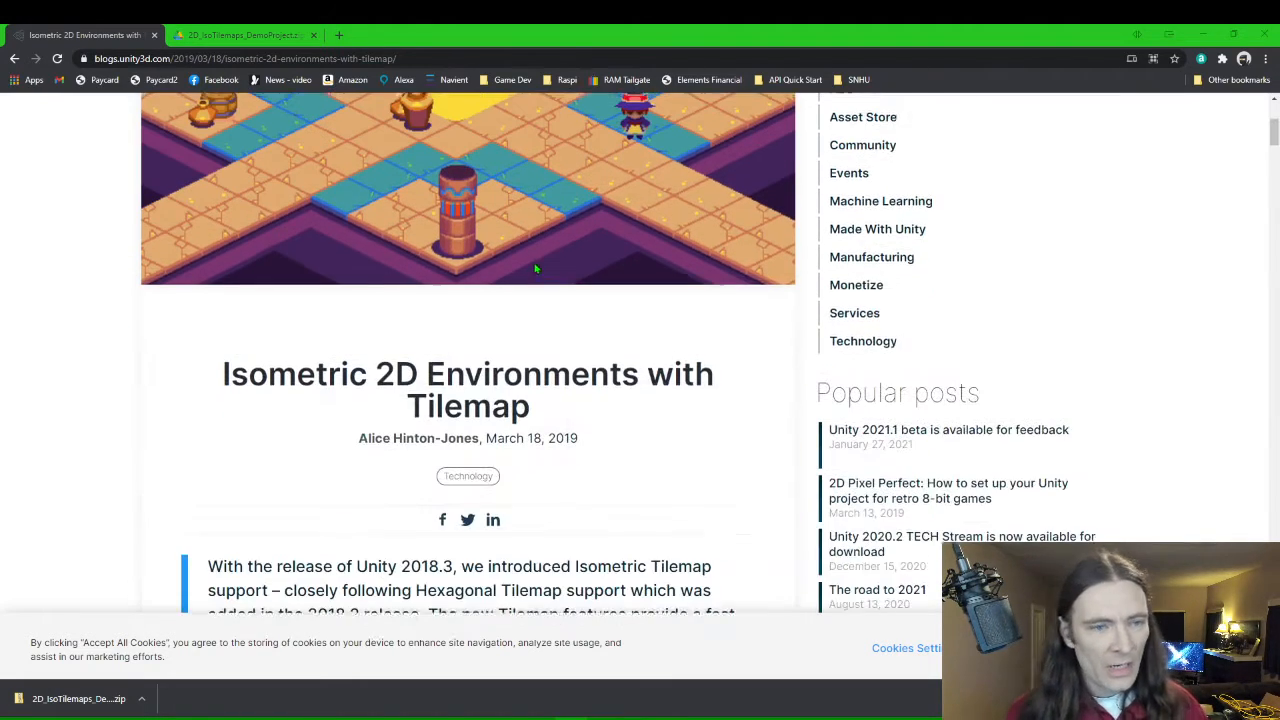
{"action": "scroll", "coordinate": [558, 369], "scroll_direction": "up", "scroll_amount": 4}
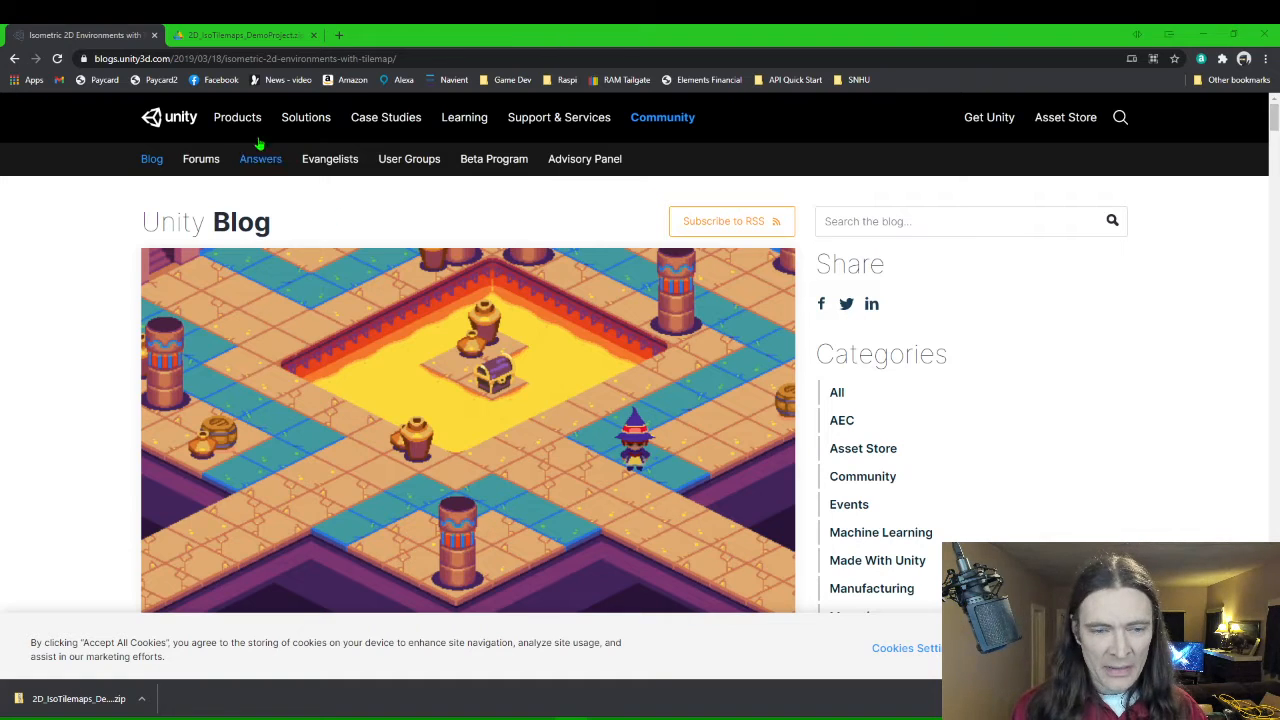
{"action": "left_click", "coordinate": [257, 36]}
{"action": "left_click", "coordinate": [129, 38]}
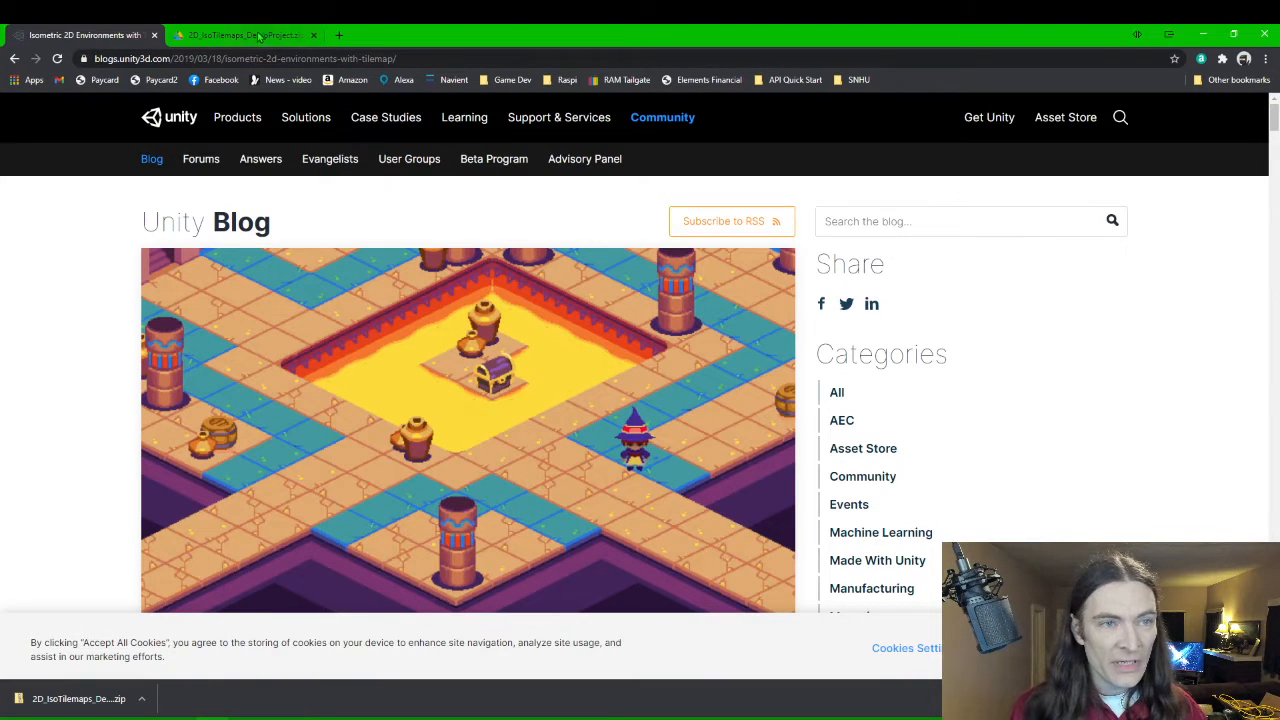
{"action": "scroll", "coordinate": [666, 533], "scroll_direction": "down", "scroll_amount": 5}
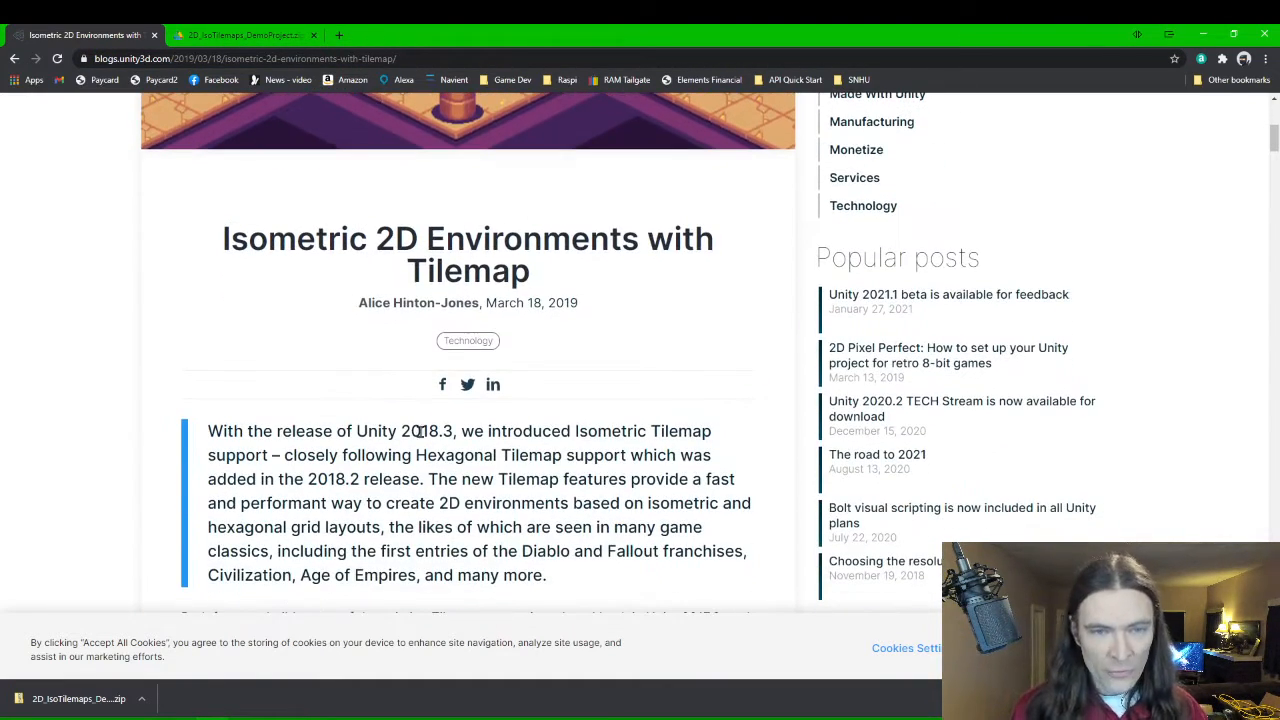
{"action": "scroll", "coordinate": [420, 431], "scroll_direction": "down", "scroll_amount": 3}
Switch to the Unity editor and examine the Palette_Biome_Plains tiles in the Tile Palette window.
{"action": "left_click", "coordinate": [509, 711]}
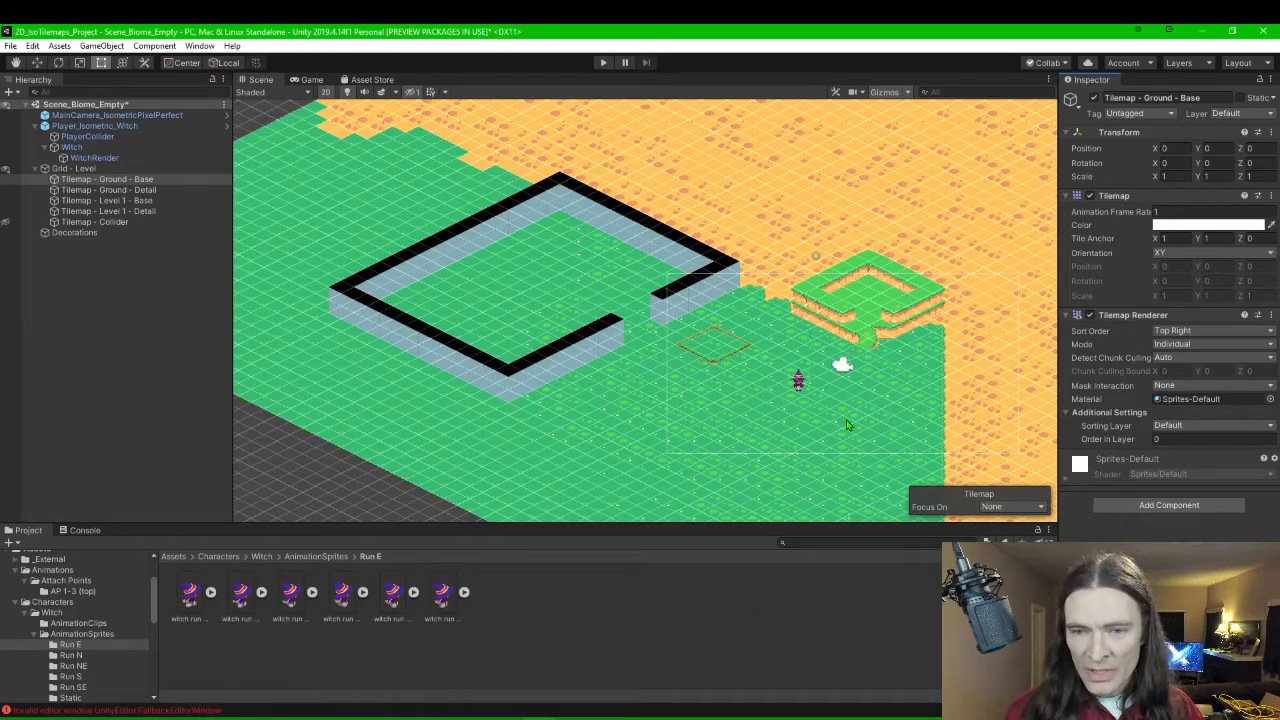
{"action": "middle_click_drag", "start_coordinate": [857, 393], "coordinate": [647, 328]}
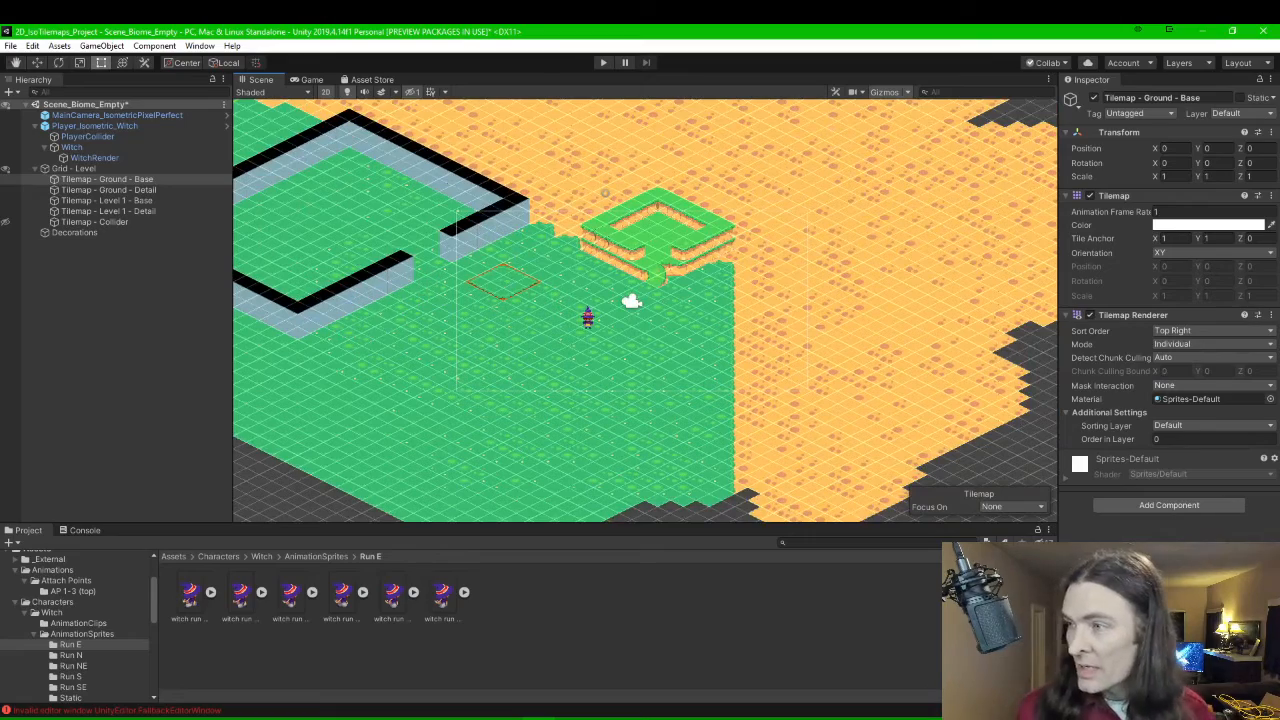
{"action": "left_click_drag", "start_coordinate": [1279, 208], "coordinate": [637, 132]}
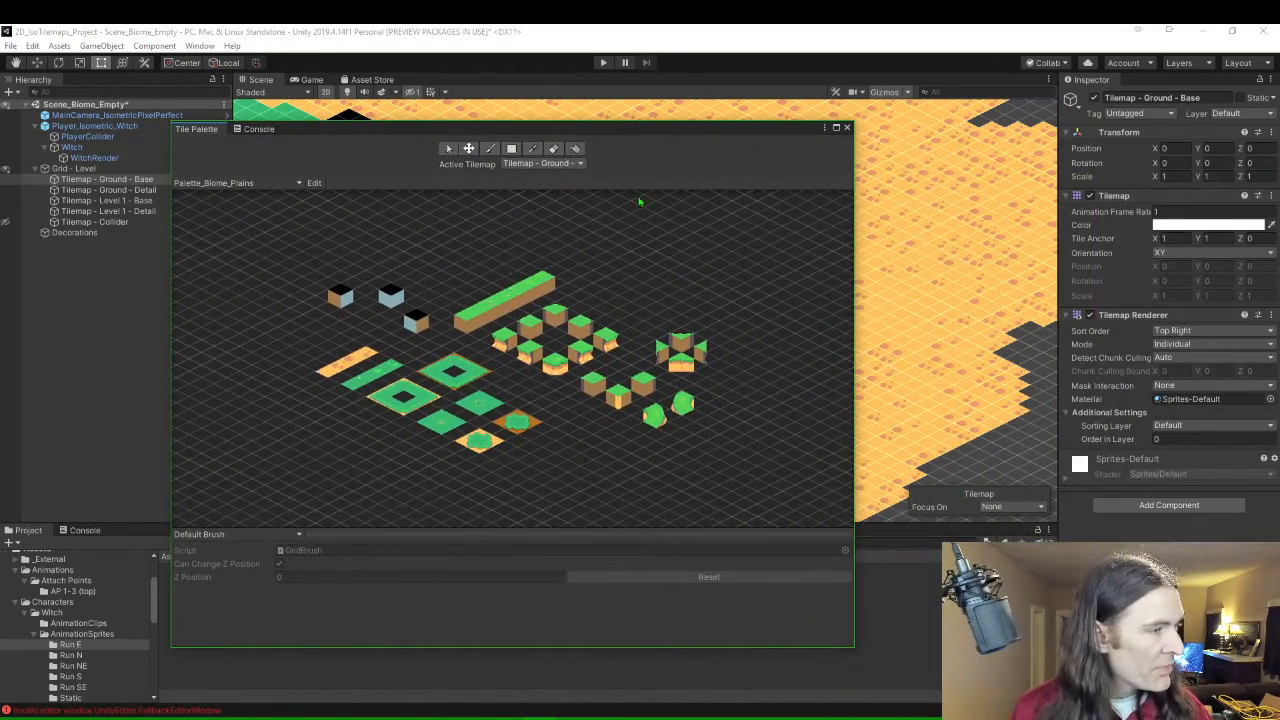
{"action": "scroll", "coordinate": [609, 440], "scroll_direction": "up", "scroll_amount": 6}
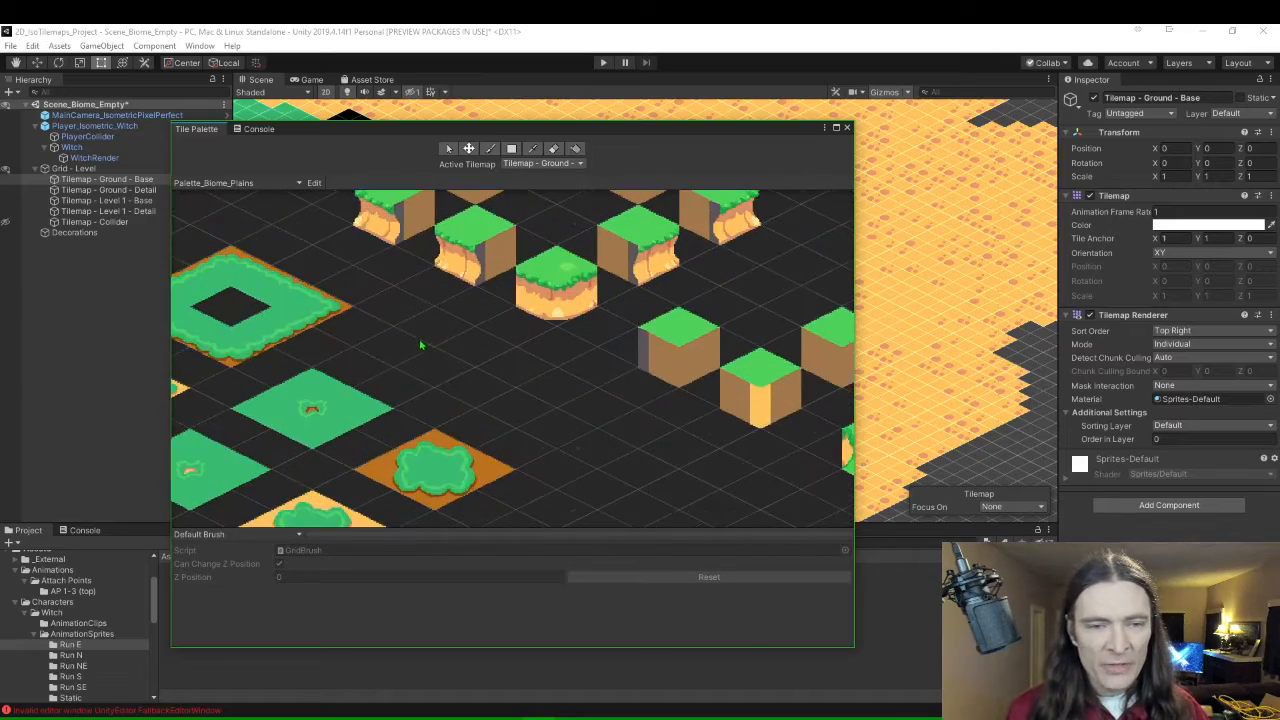
{"action": "scroll", "coordinate": [503, 386], "scroll_direction": "down", "scroll_amount": 7}
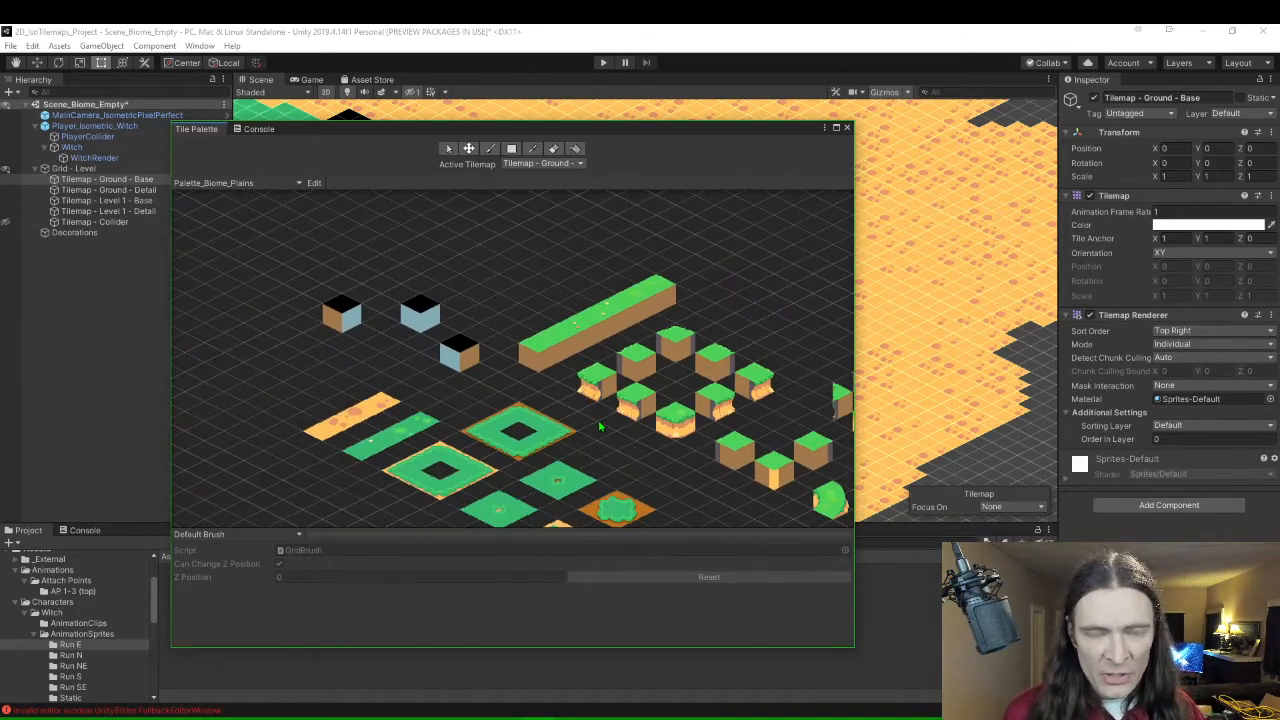
{"action": "middle_click_drag", "start_coordinate": [626, 443], "coordinate": [563, 375]}
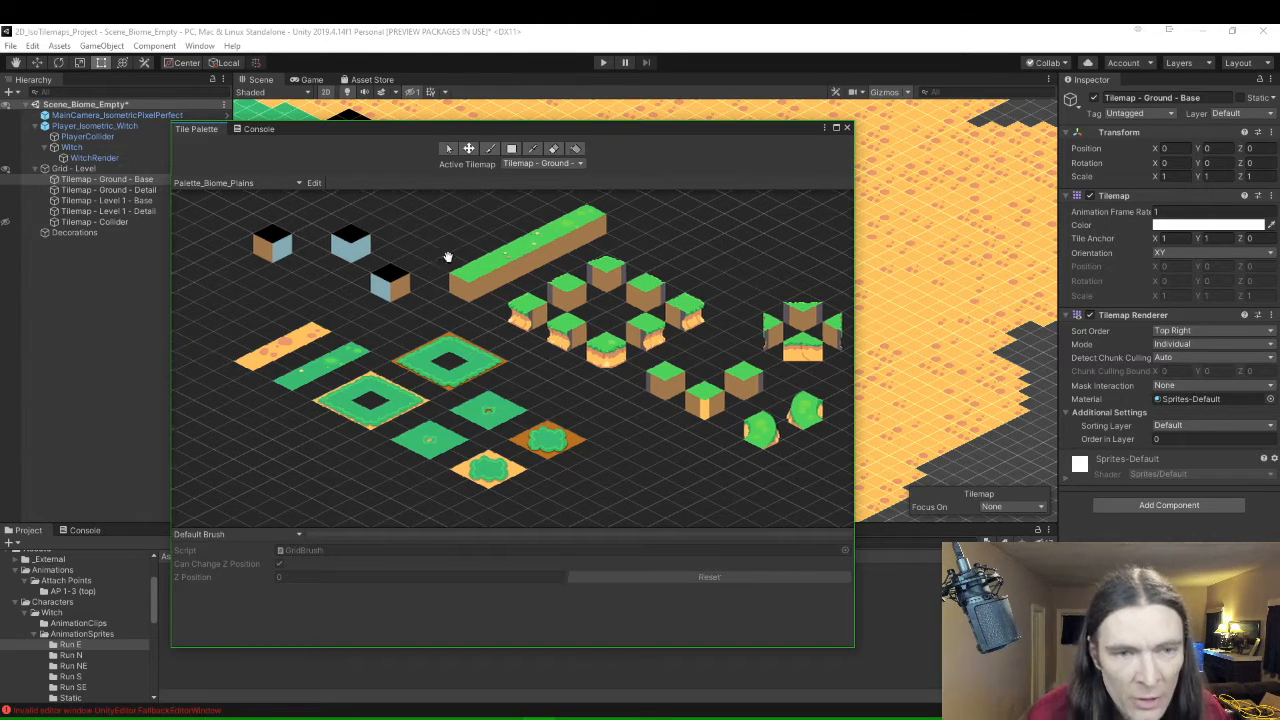
{"action": "middle_click_drag", "start_coordinate": [449, 257], "coordinate": [419, 268]}
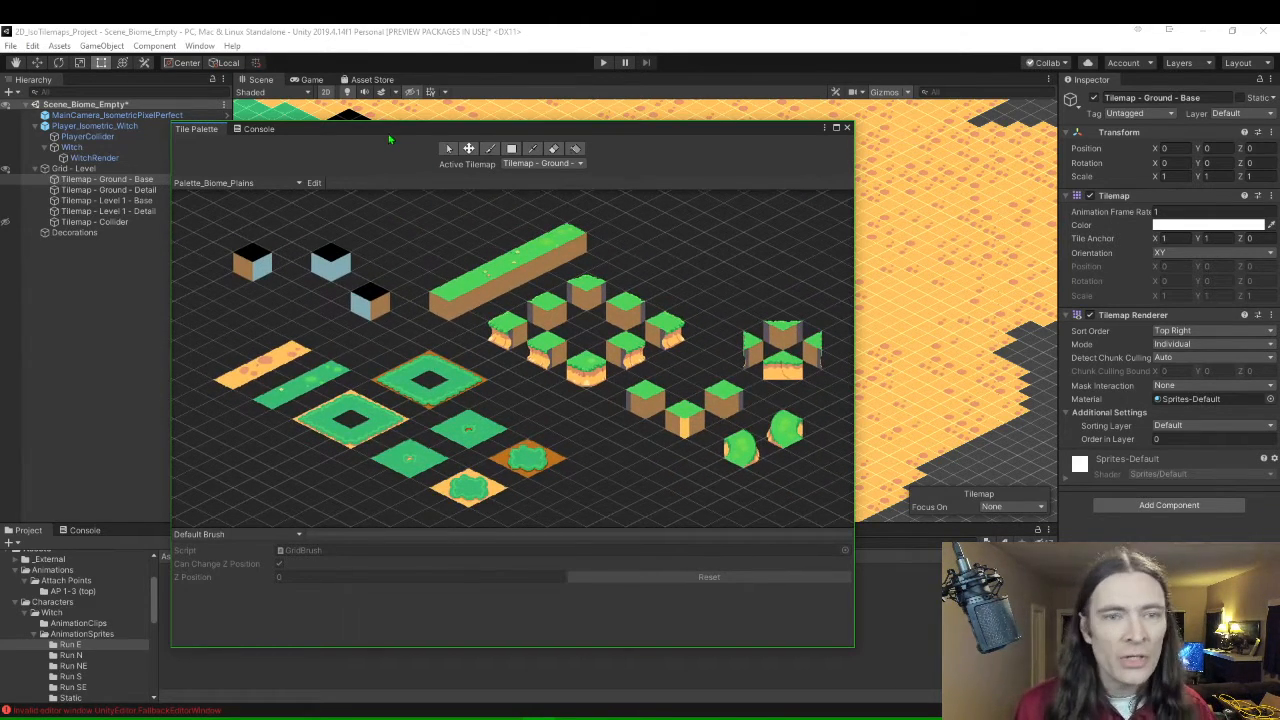
{"action": "left_click_drag", "start_coordinate": [383, 131], "coordinate": [1279, 200]}
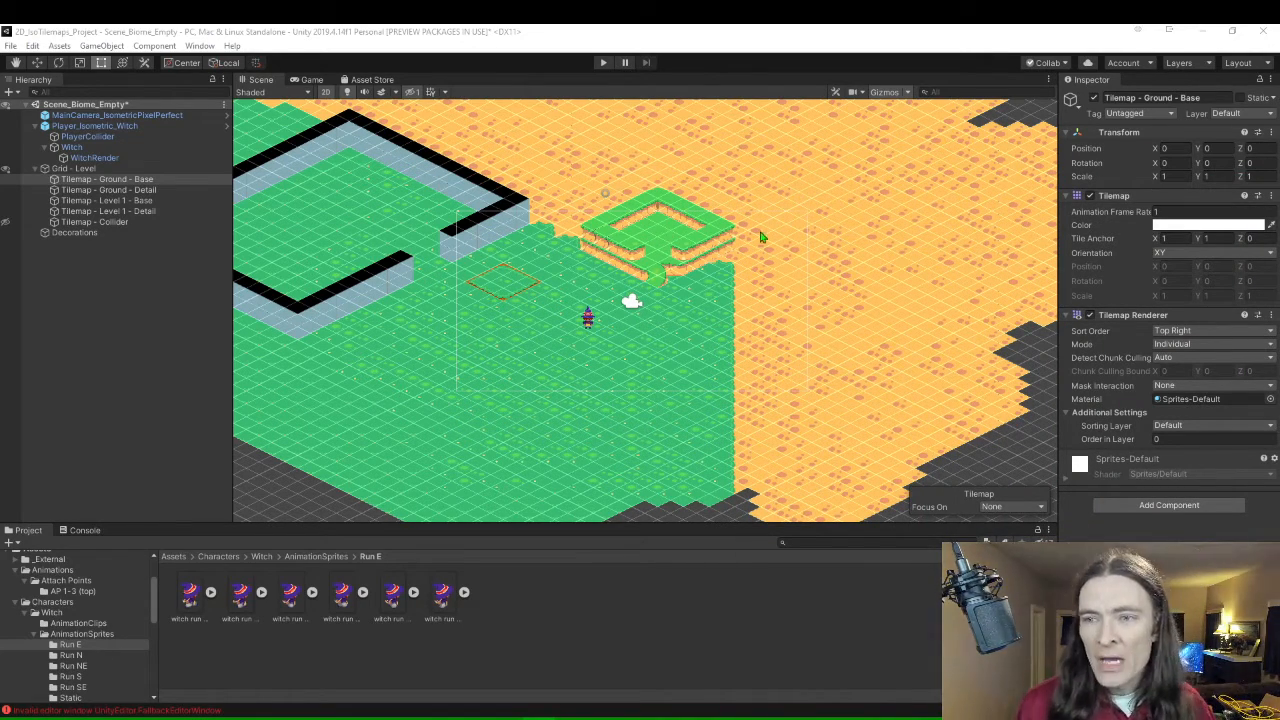
Examine the raised grass platform and surrounding terrain in the scene, and select the WitchRender object to inspect the character.
{"action": "scroll", "coordinate": [662, 302], "scroll_direction": "up", "scroll_amount": 8}
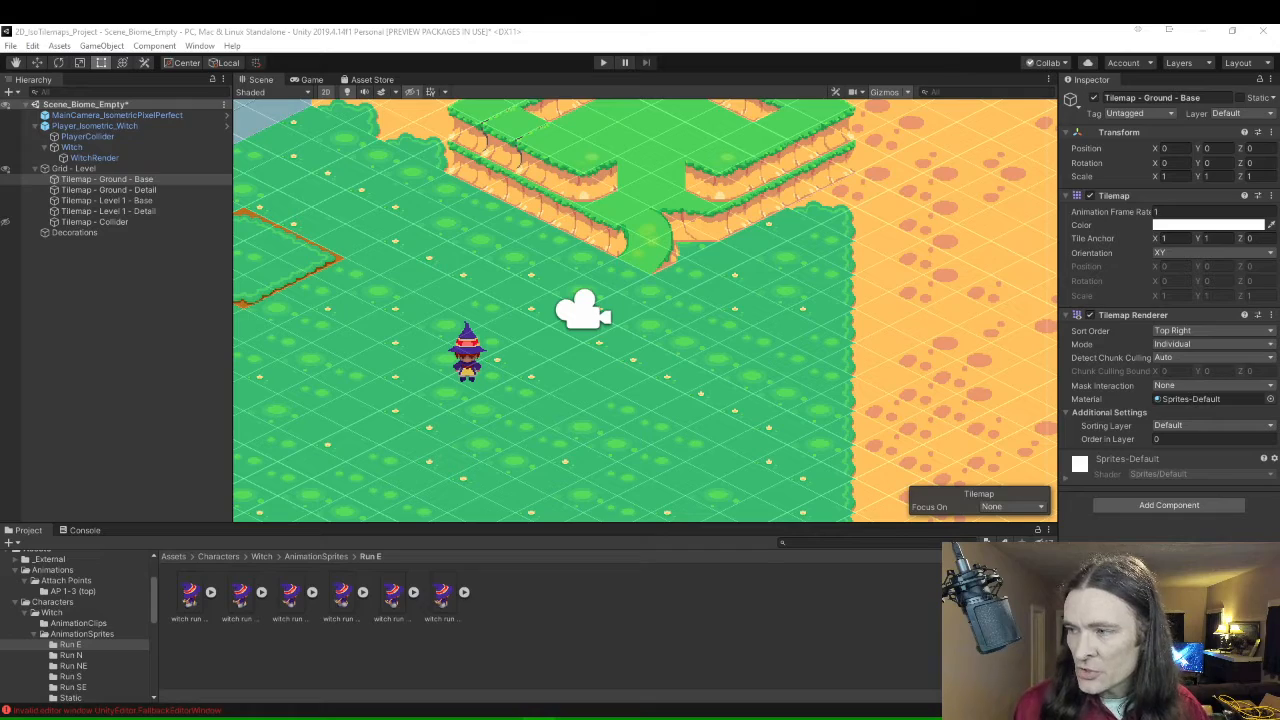
{"action": "scroll", "coordinate": [740, 312], "scroll_direction": "down", "scroll_amount": 5}
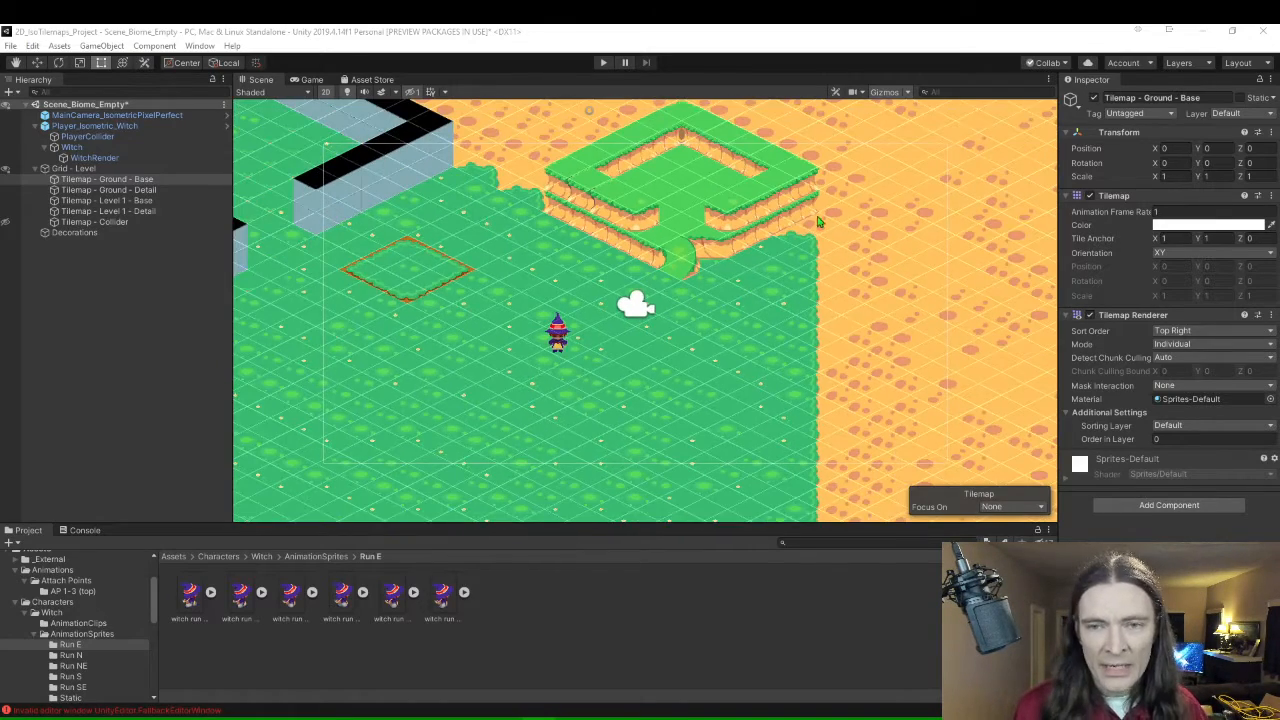
{"action": "middle_click_drag", "start_coordinate": [826, 222], "coordinate": [798, 293]}
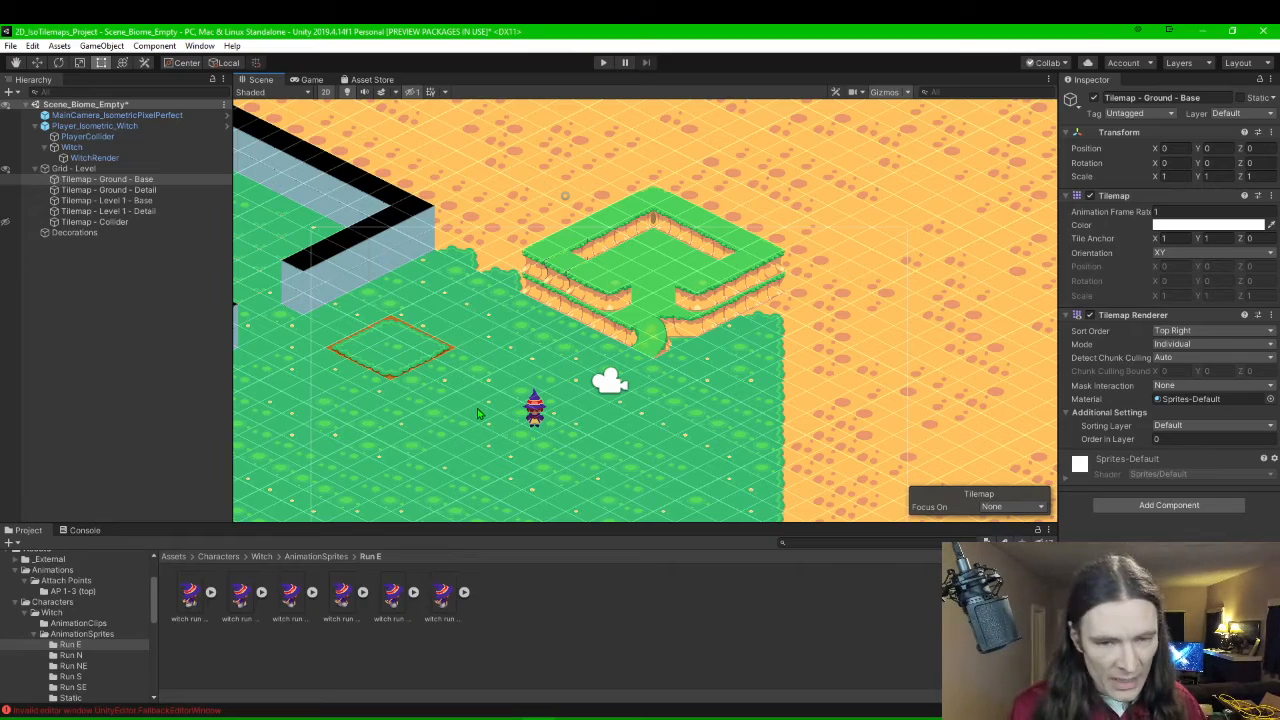
{"action": "middle_click_drag", "start_coordinate": [478, 413], "coordinate": [665, 275]}
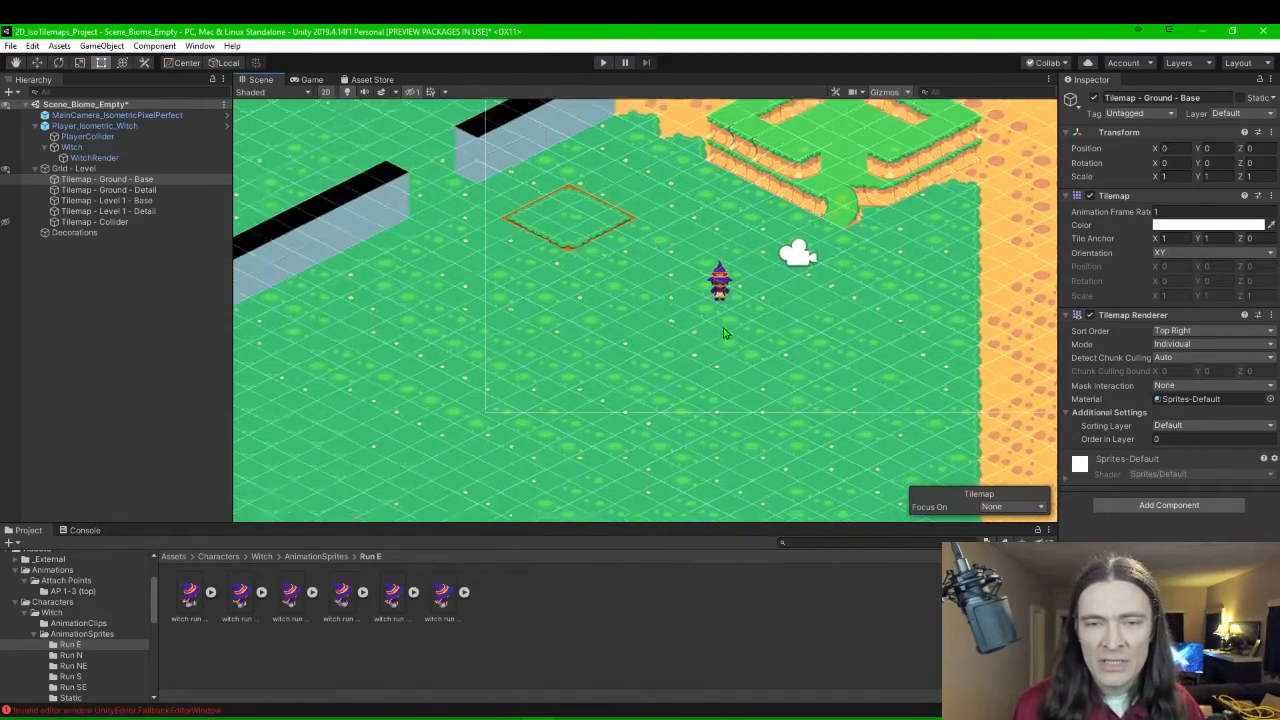
{"action": "scroll", "coordinate": [726, 333], "scroll_direction": "up", "scroll_amount": 5}
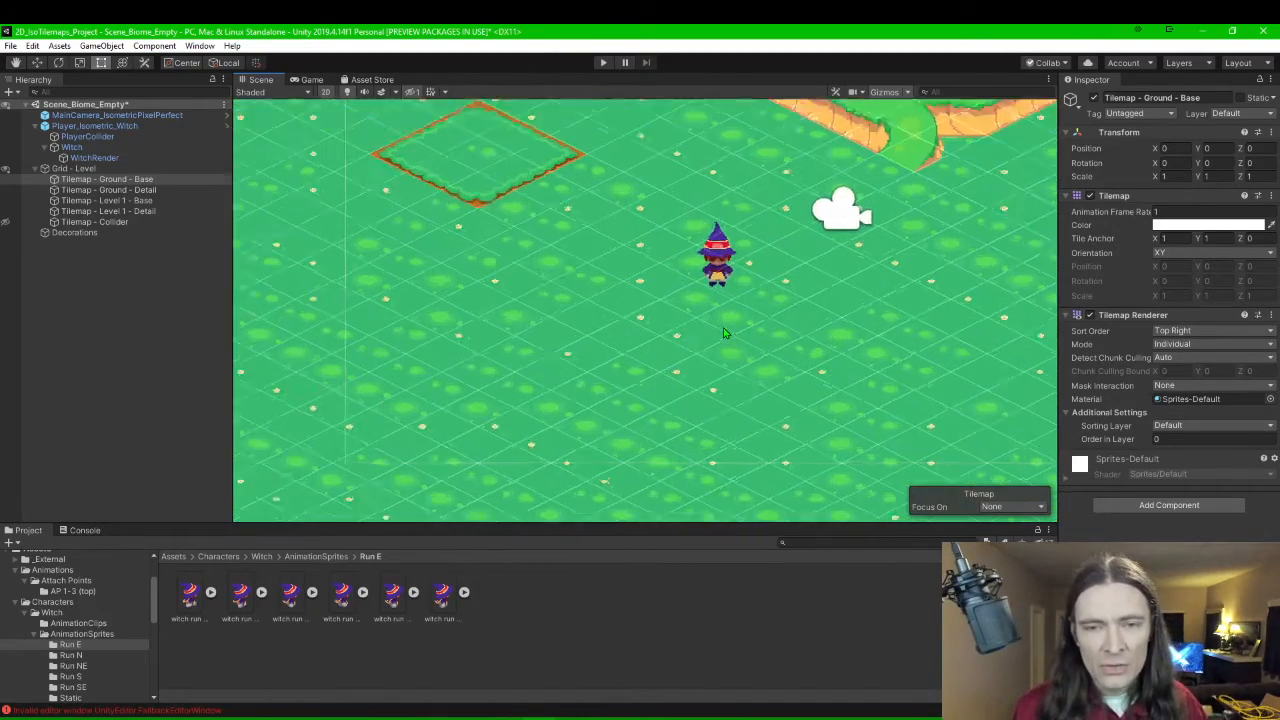
{"action": "left_click", "coordinate": [90, 158]}
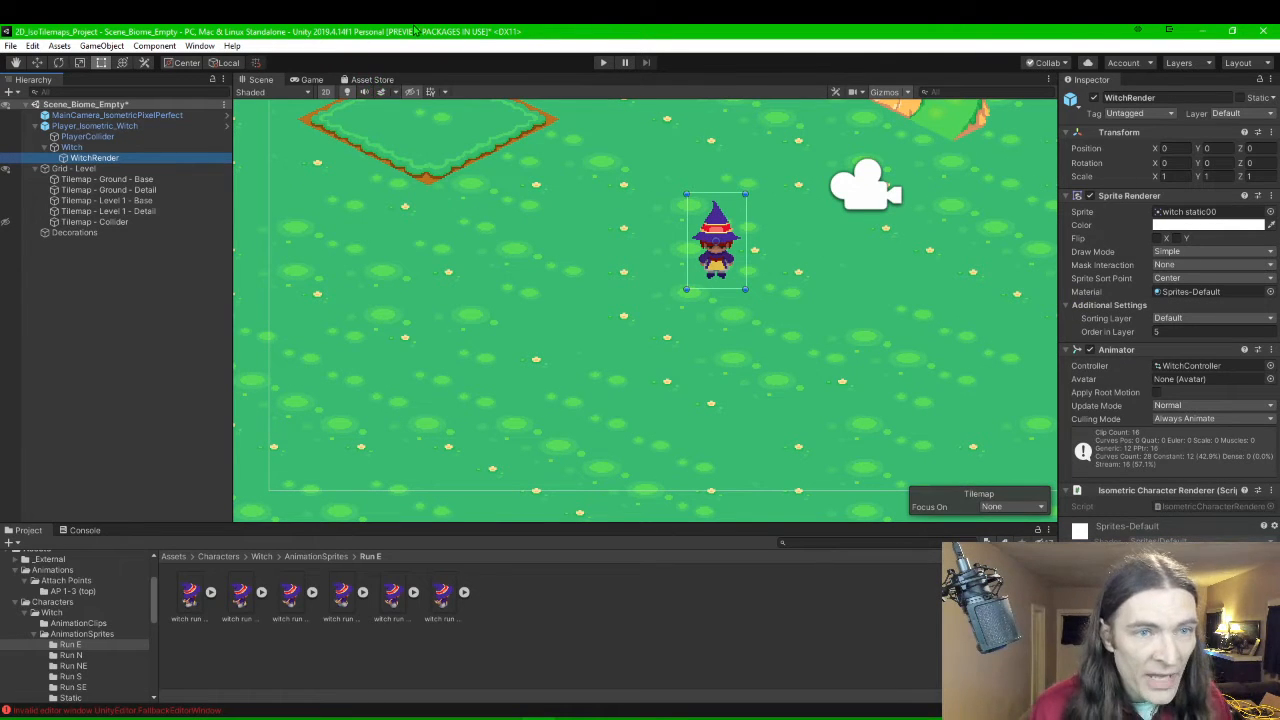
{"action": "middle_click_drag", "start_coordinate": [866, 286], "coordinate": [751, 403]}
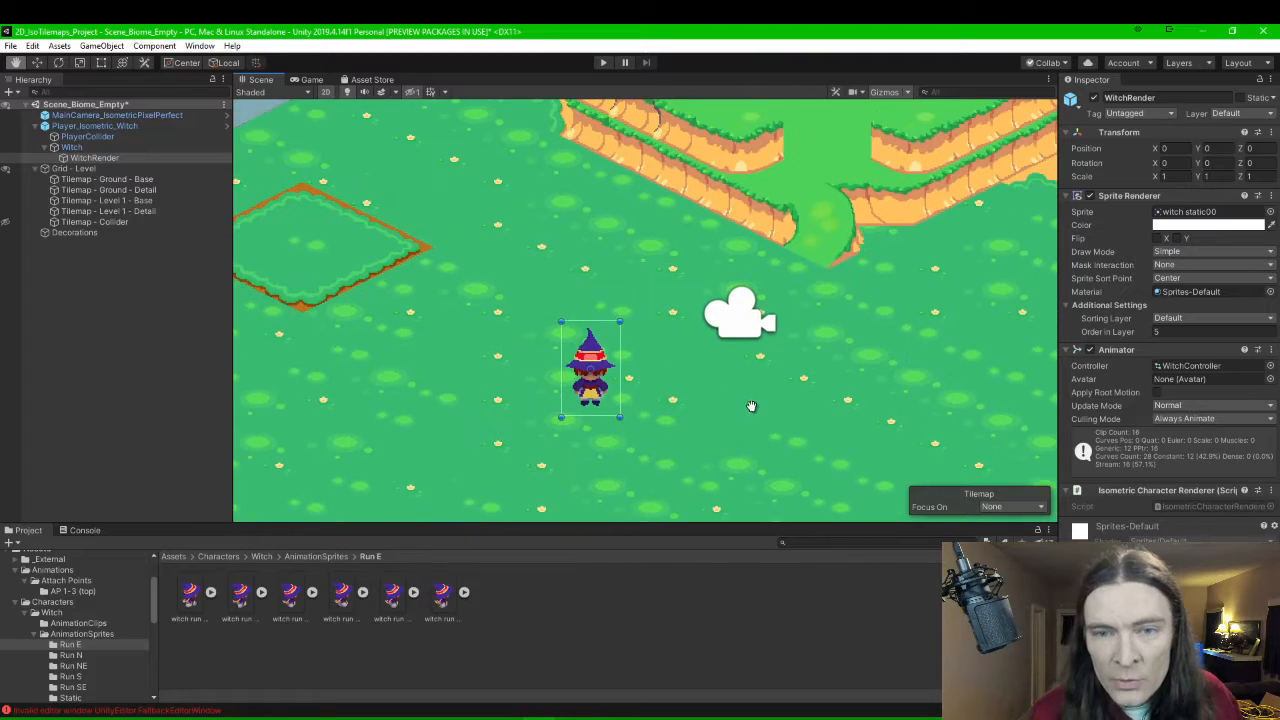
{"action": "scroll", "coordinate": [775, 322], "scroll_direction": "down", "scroll_amount": 6}
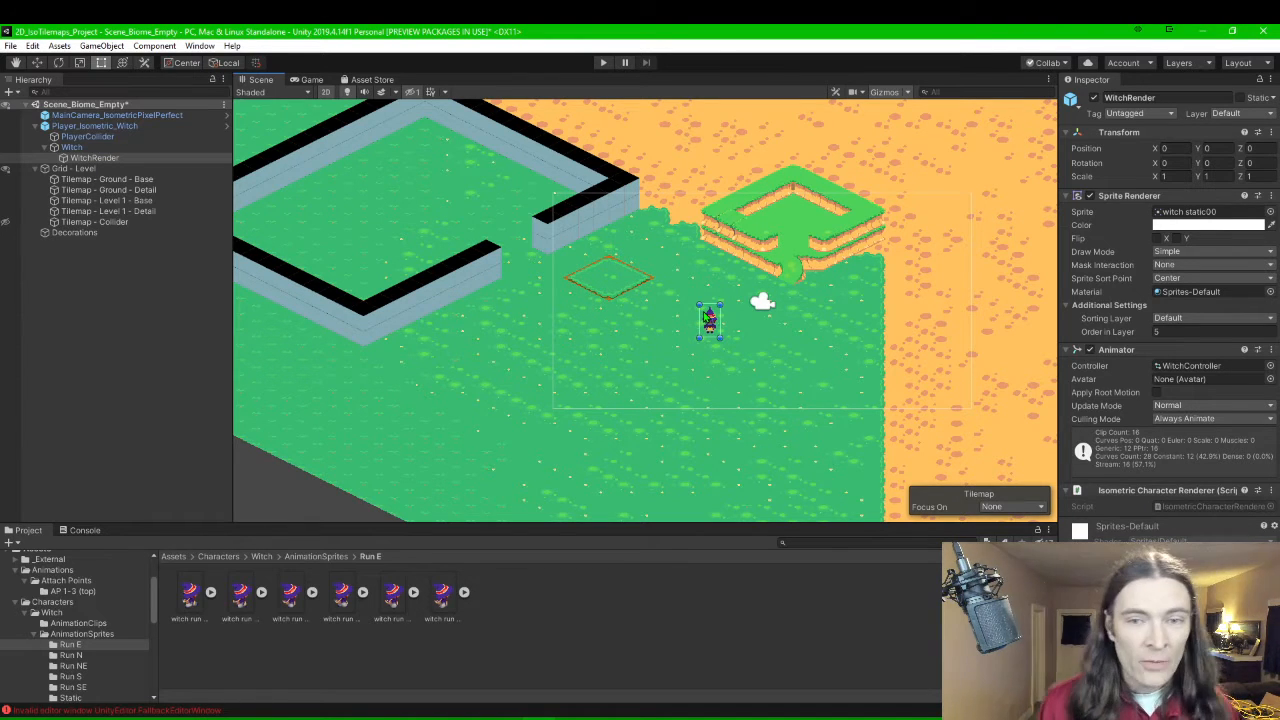
{"action": "scroll", "coordinate": [714, 390], "scroll_direction": "up", "scroll_amount": 4}
{"action": "scroll", "coordinate": [820, 250], "scroll_direction": "down", "scroll_amount": 5}
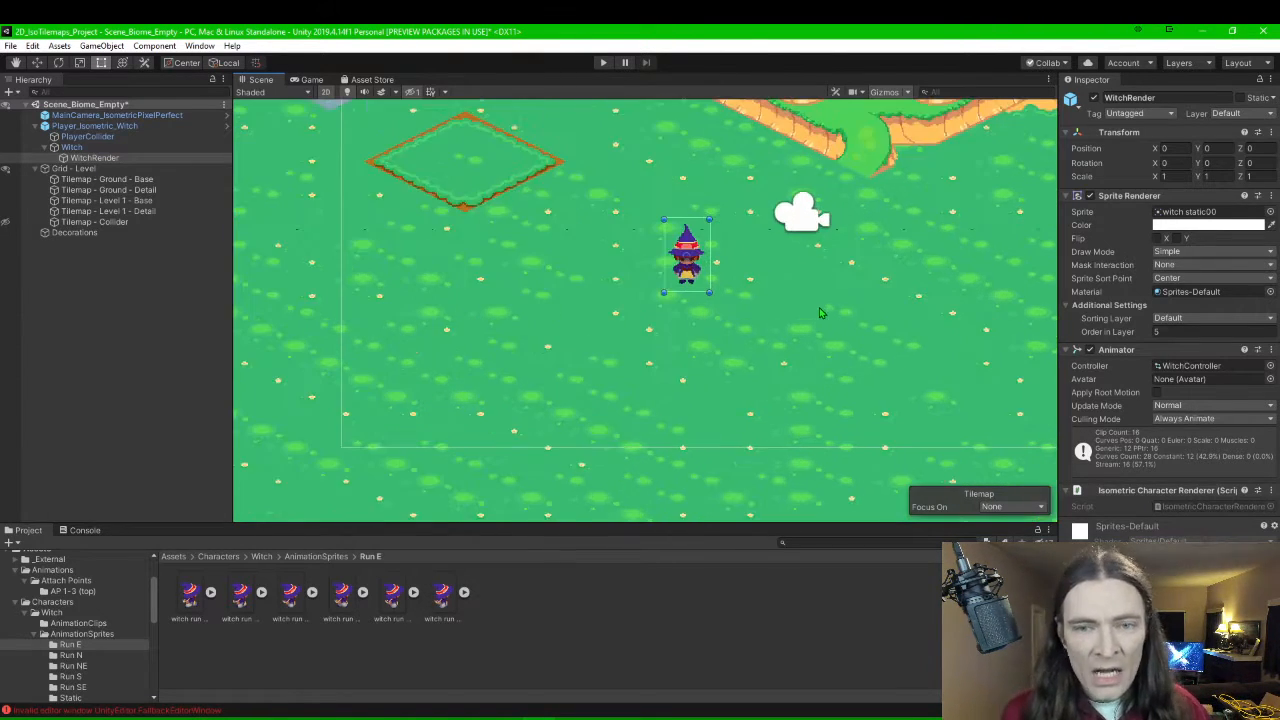
{"action": "scroll", "coordinate": [907, 166], "scroll_direction": "down", "scroll_amount": 1}
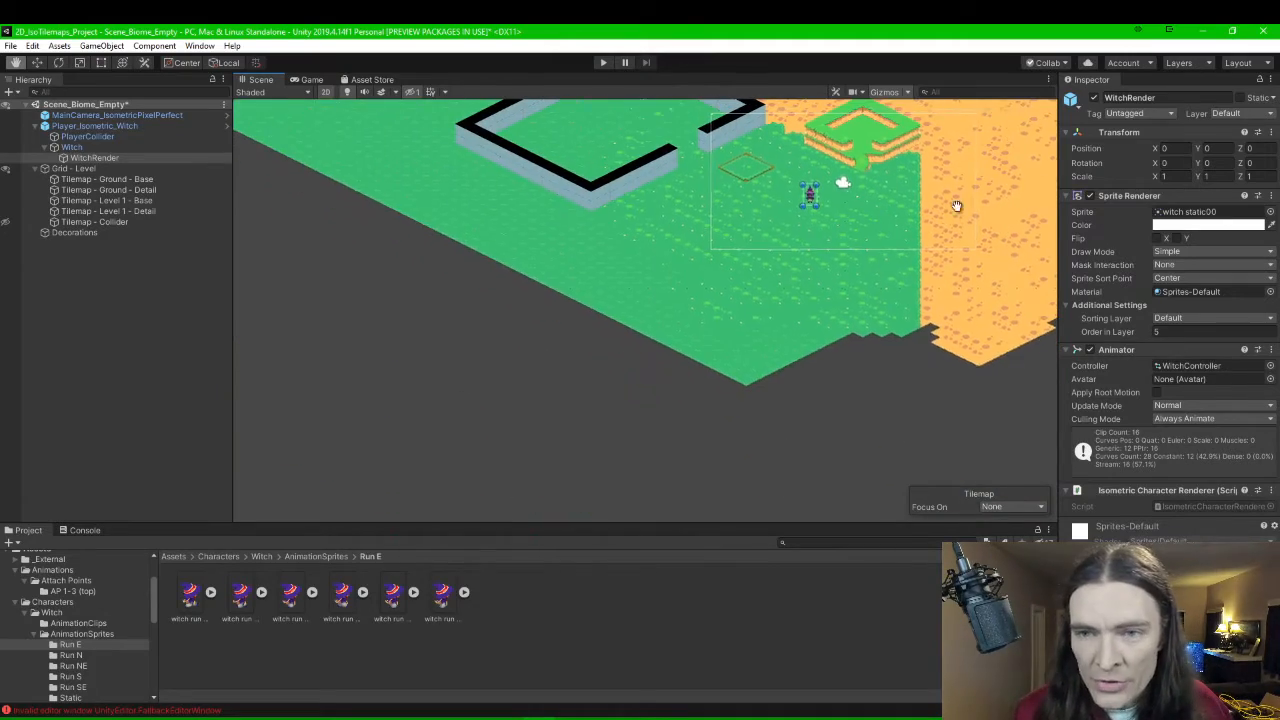
{"action": "middle_click_drag", "start_coordinate": [960, 204], "coordinate": [756, 277]}
{"action": "scroll", "coordinate": [755, 277], "scroll_direction": "up", "scroll_amount": 8}
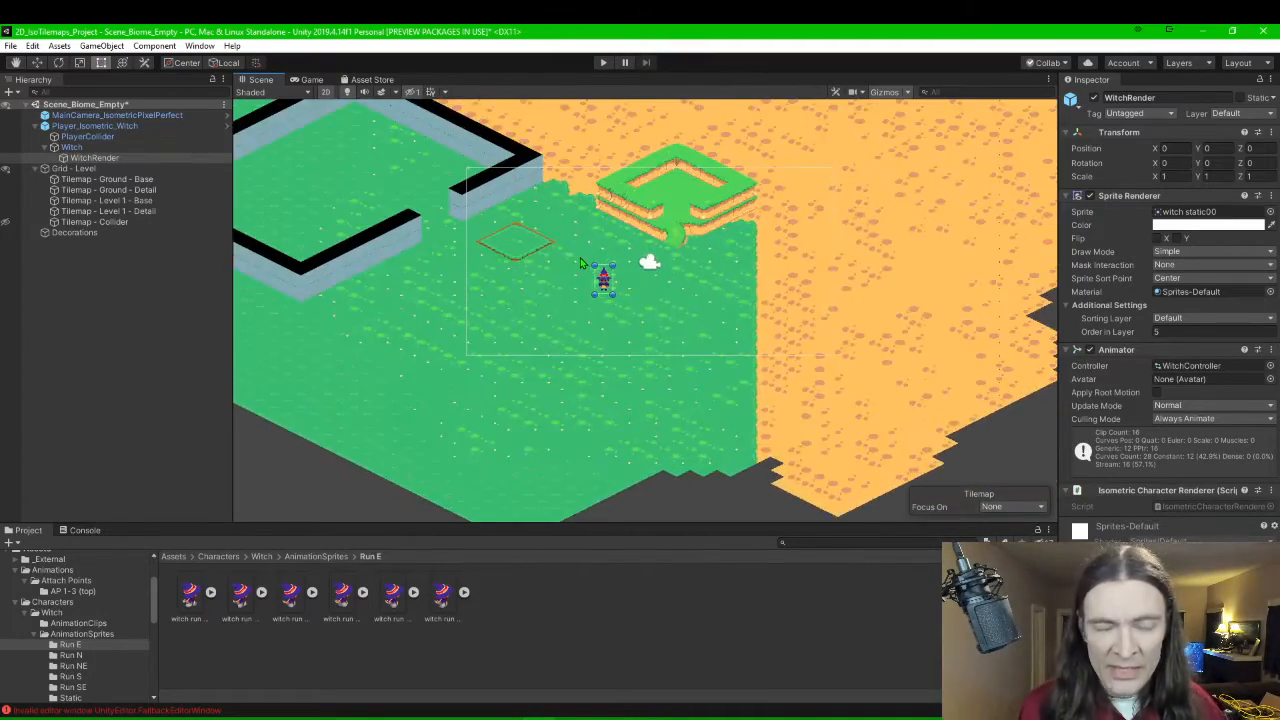
Make the hidden Tilemap - Collider layer visible over the walls and raised platform in the scene.
{"action": "middle_click_drag", "start_coordinate": [810, 203], "coordinate": [808, 294]}
{"action": "scroll", "coordinate": [675, 218], "scroll_direction": "down", "scroll_amount": 2}
{"action": "scroll", "coordinate": [675, 218], "scroll_direction": "down", "scroll_amount": 2}
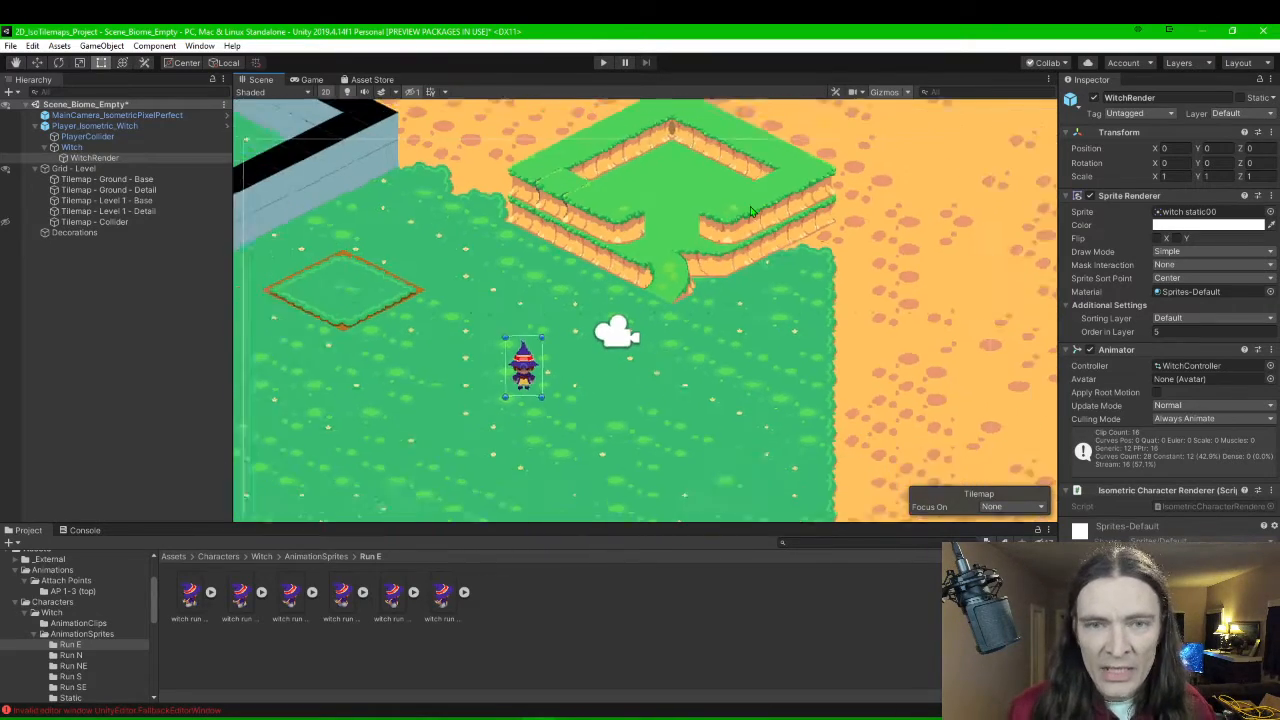
{"action": "middle_click_drag", "start_coordinate": [857, 209], "coordinate": [850, 296]}
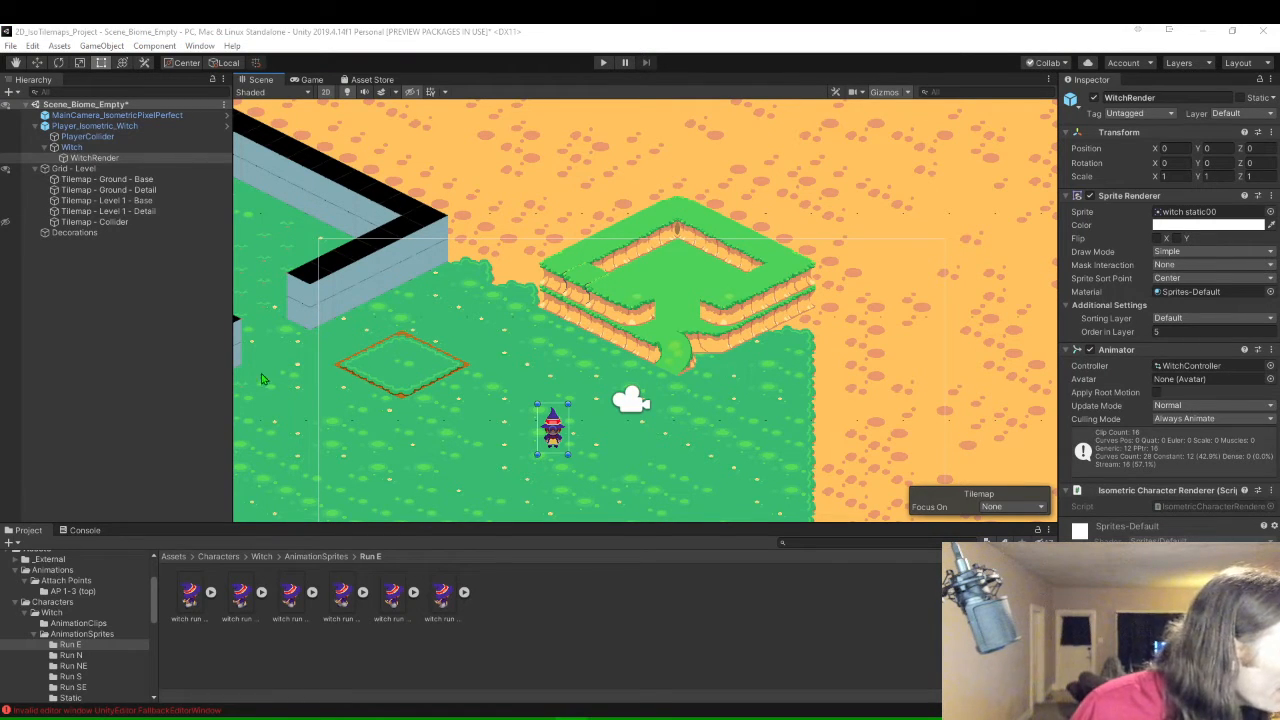
{"action": "left_click", "coordinate": [6, 224]}
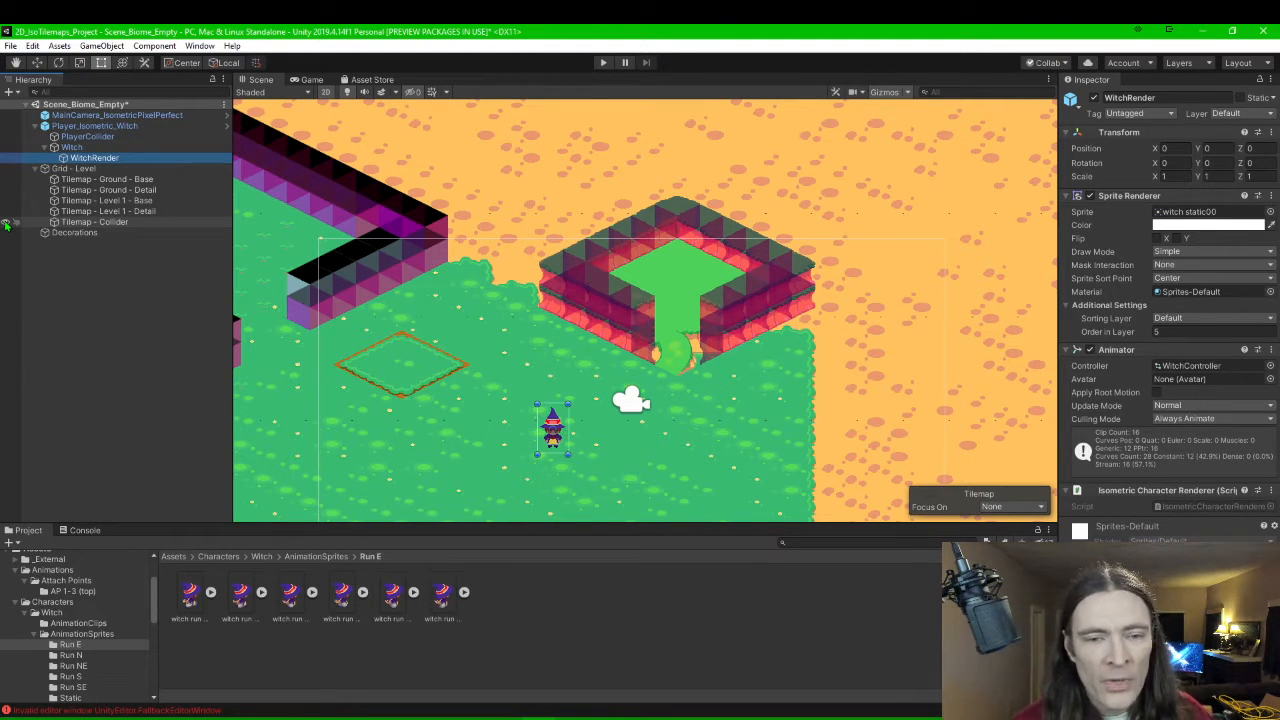
Select the witch's PlayerCollider and inspect its Circle Collider 2D close up around the character's feet.
{"action": "left_click", "coordinate": [118, 137]}
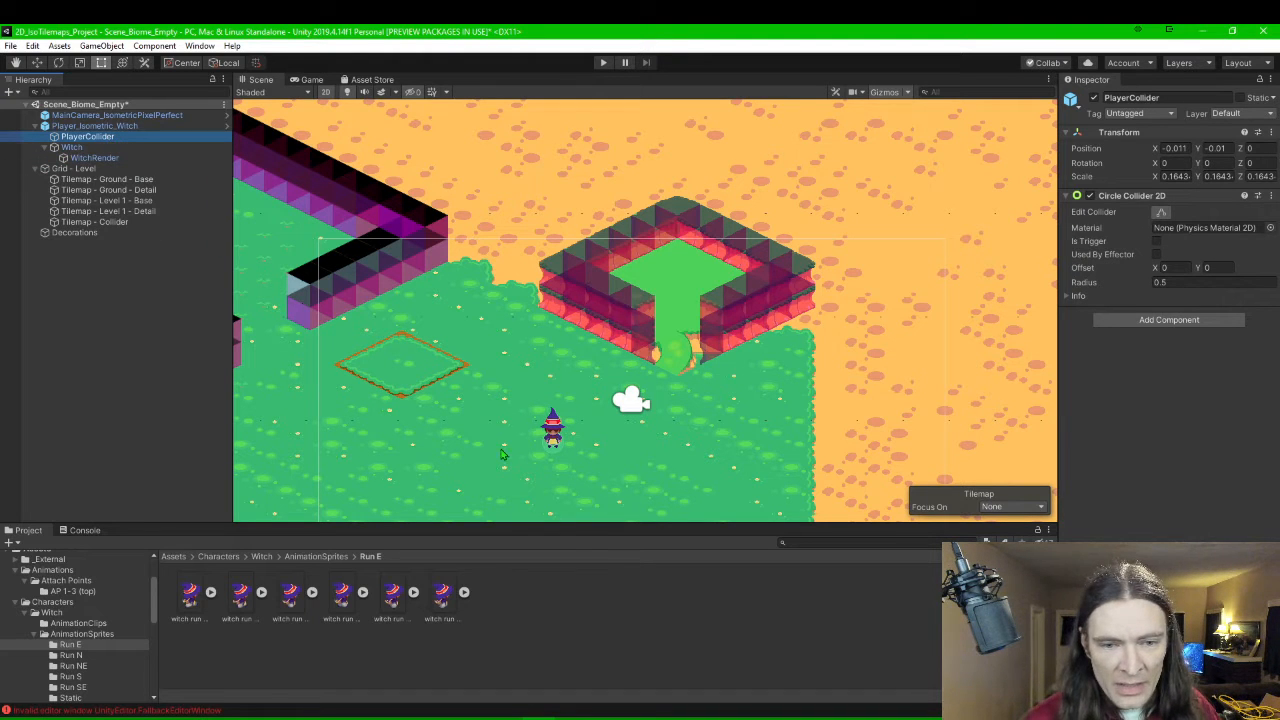
{"action": "scroll", "coordinate": [560, 437], "scroll_direction": "up", "scroll_amount": 10}
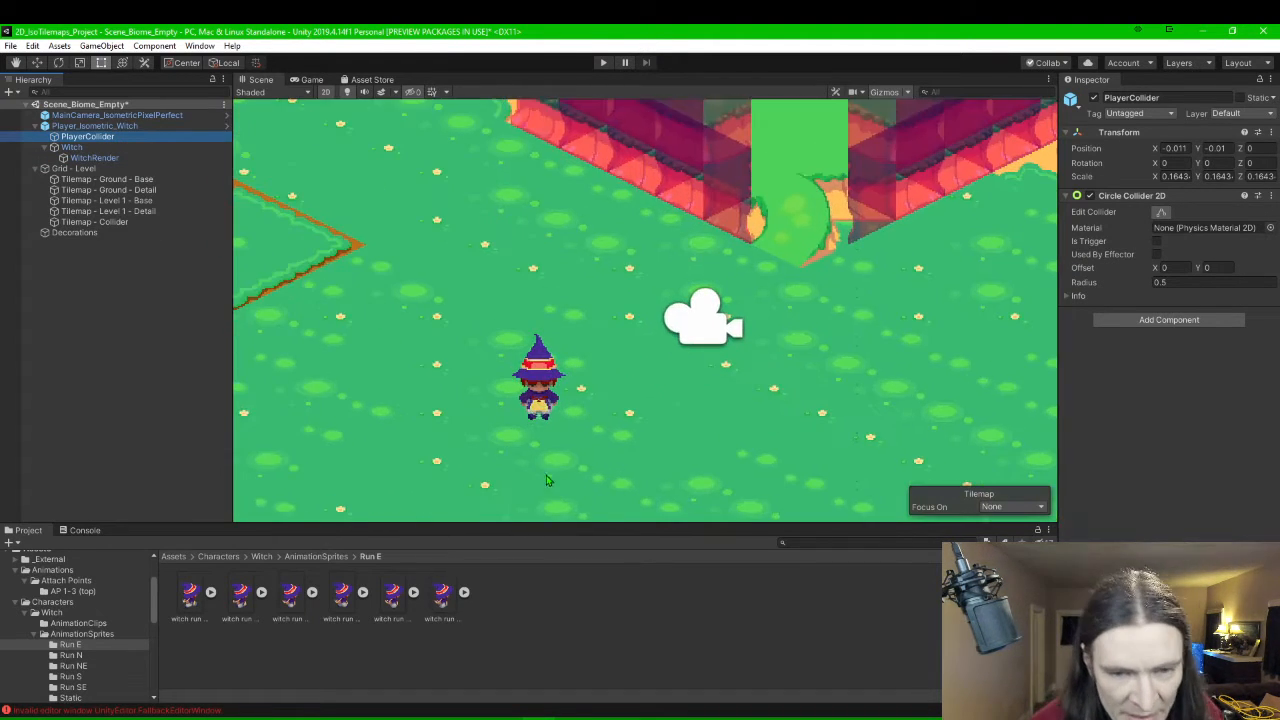
{"action": "scroll", "coordinate": [521, 419], "scroll_direction": "up", "scroll_amount": 3}
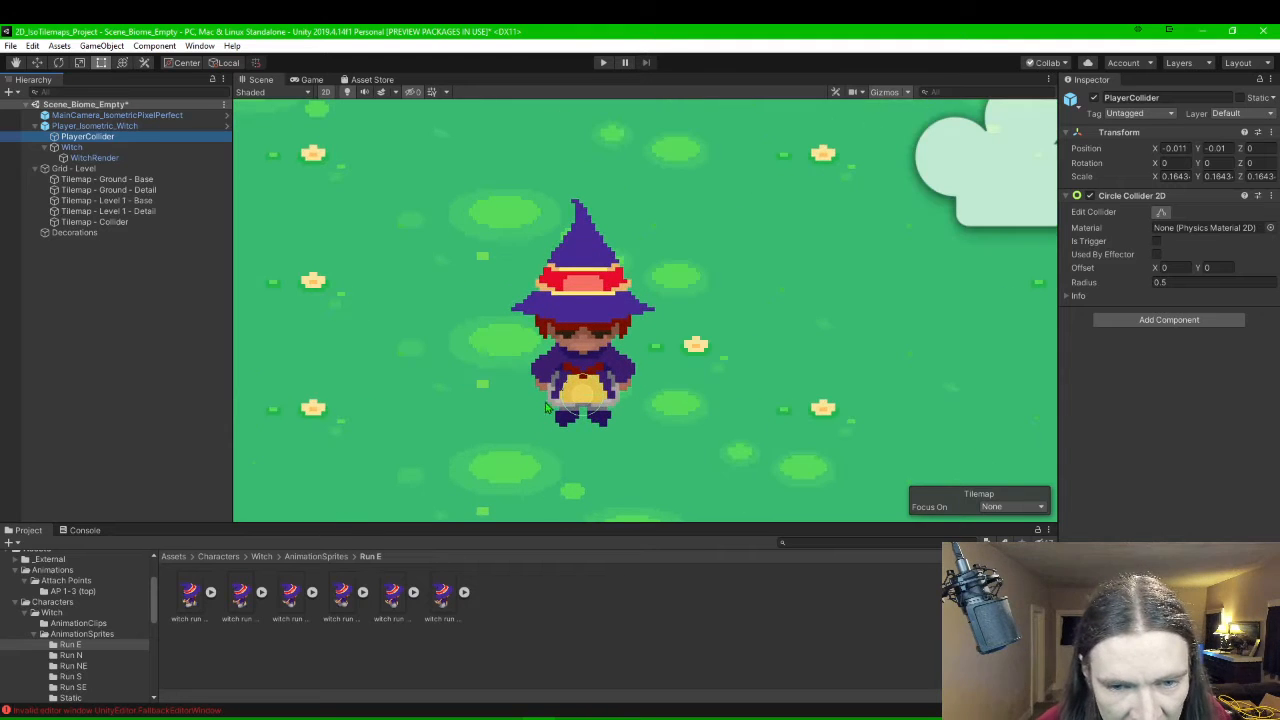
Examine the circle collider around the witch's lower body up close, along with its scale against the surrounding walls and platform.
{"action": "scroll", "coordinate": [572, 387], "scroll_direction": "up", "scroll_amount": 5}
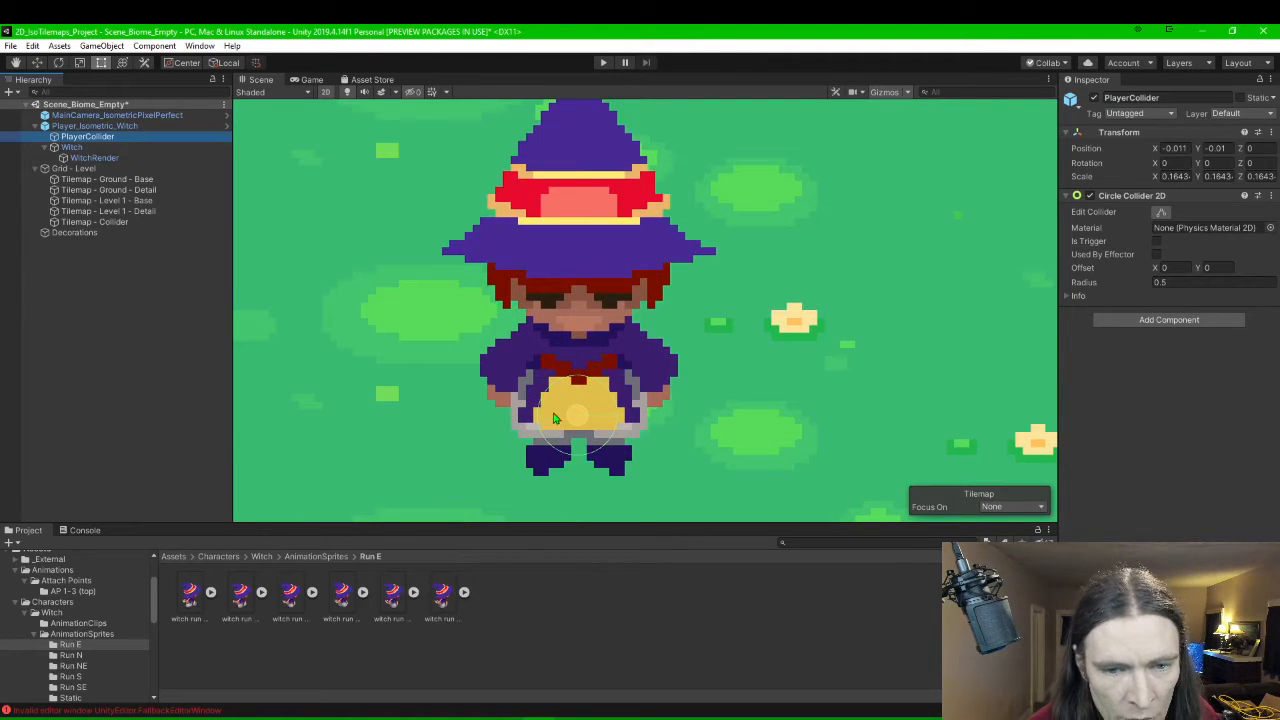
{"action": "scroll", "coordinate": [608, 414], "scroll_direction": "up", "scroll_amount": 2}
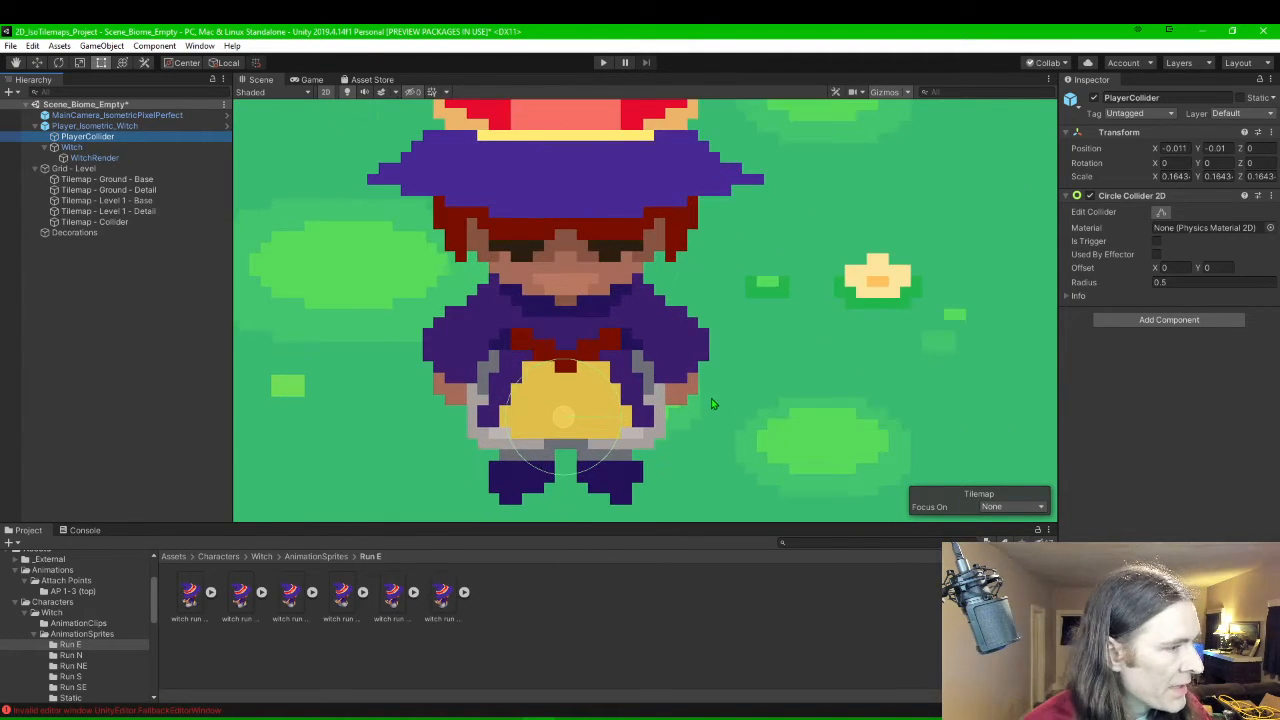
{"action": "scroll", "coordinate": [712, 403], "scroll_direction": "down", "scroll_amount": 6}
{"action": "scroll", "coordinate": [712, 403], "scroll_direction": "down", "scroll_amount": 8}
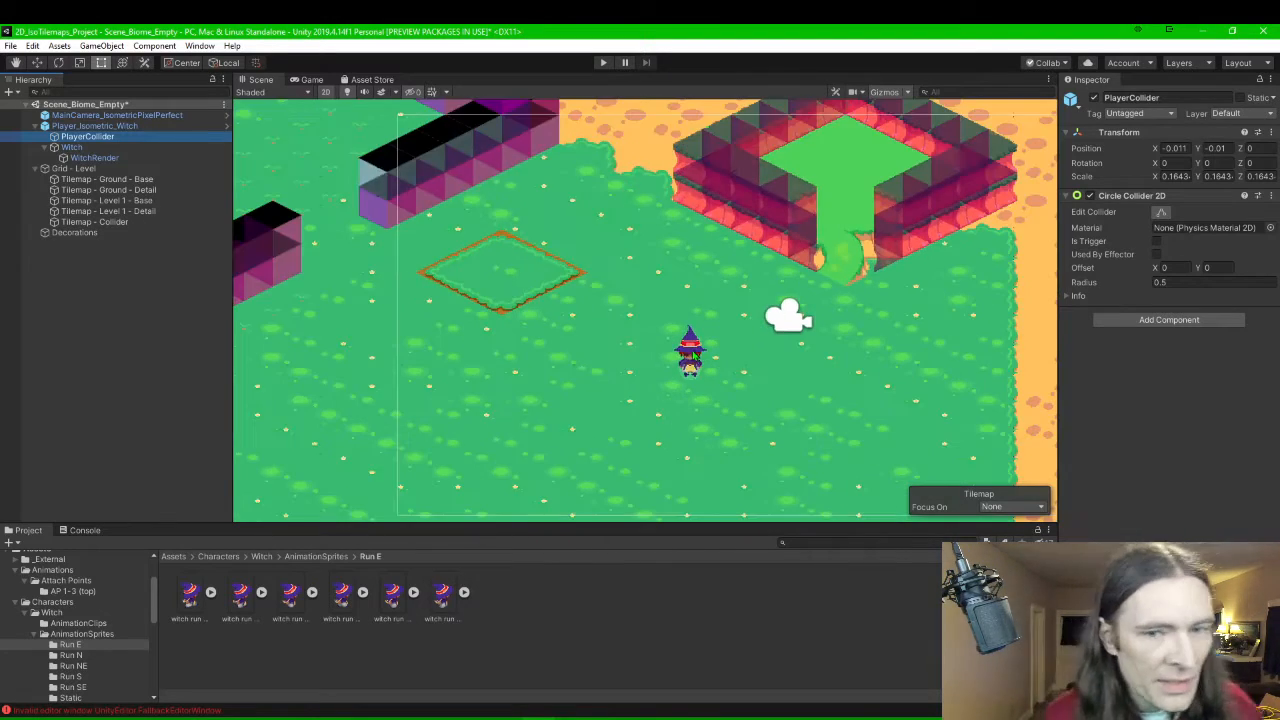
{"action": "scroll", "coordinate": [895, 355], "scroll_direction": "down", "scroll_amount": 2}
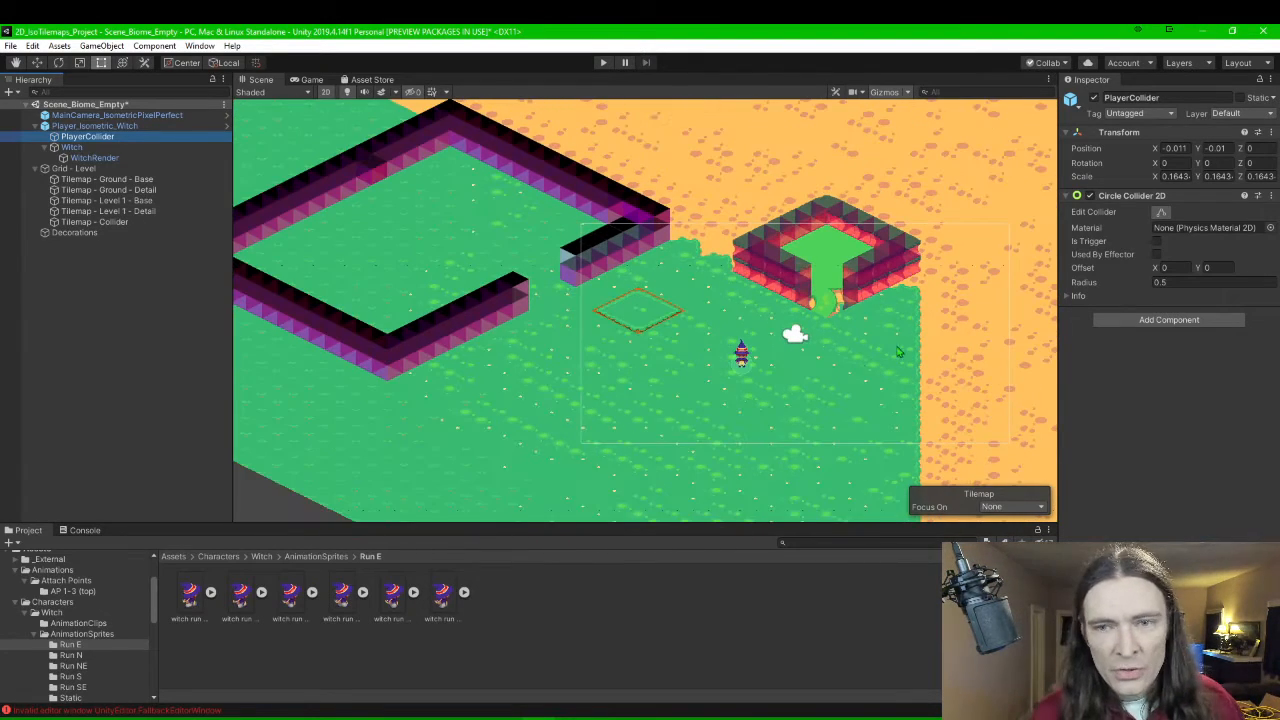
Hide the Tilemap - Collider layer covering the walls and the raised platform in the scene.
{"action": "middle_click_drag", "start_coordinate": [900, 327], "coordinate": [808, 397]}
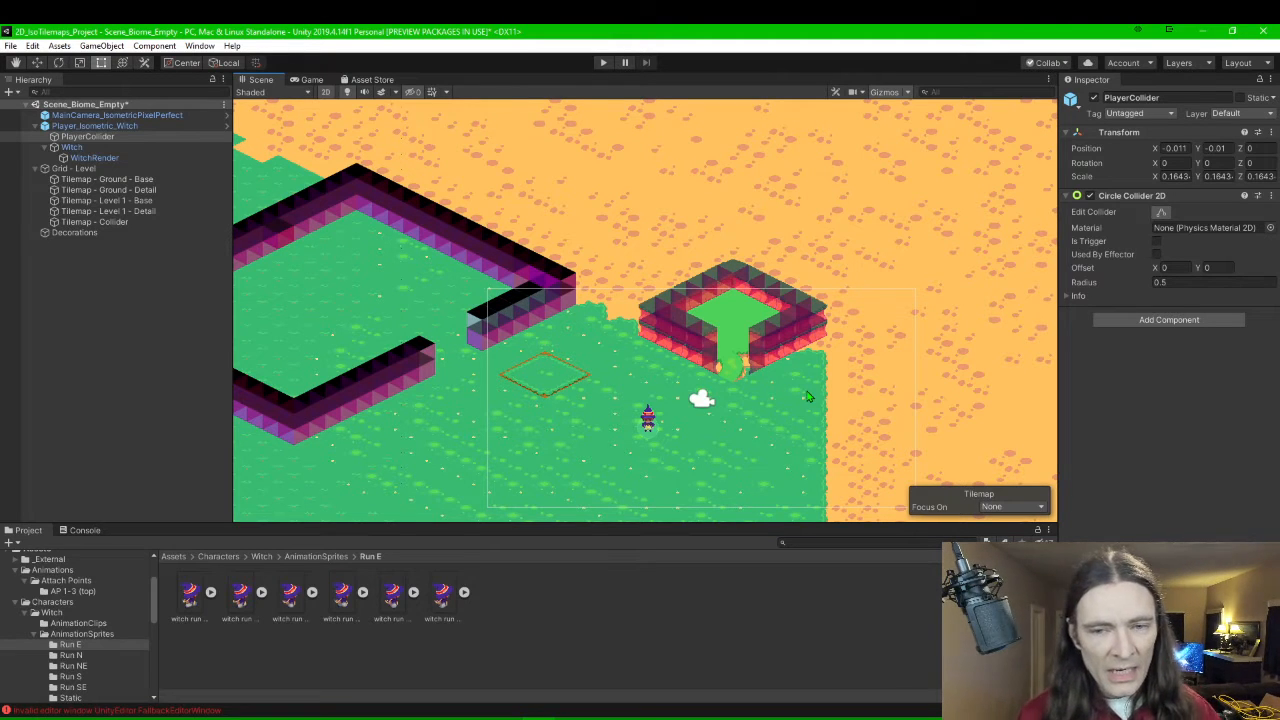
{"action": "scroll", "coordinate": [712, 404], "scroll_direction": "up", "scroll_amount": 3}
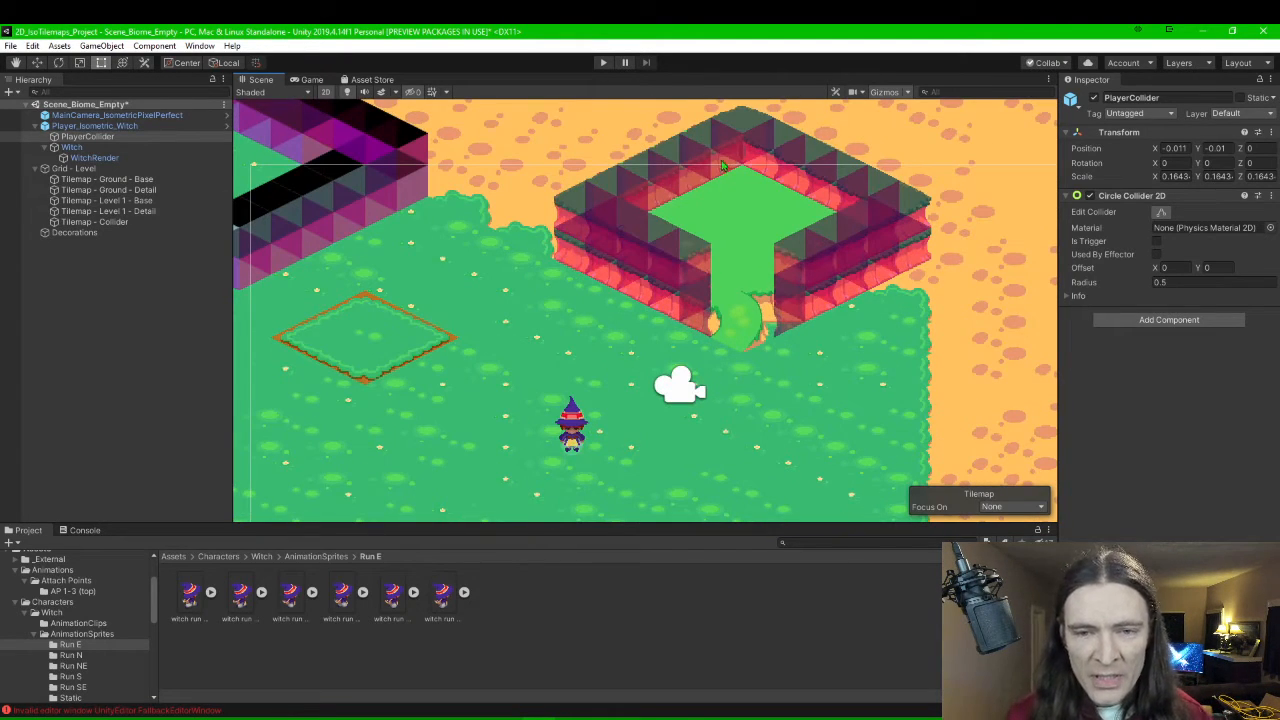
{"action": "left_click", "coordinate": [7, 222]}
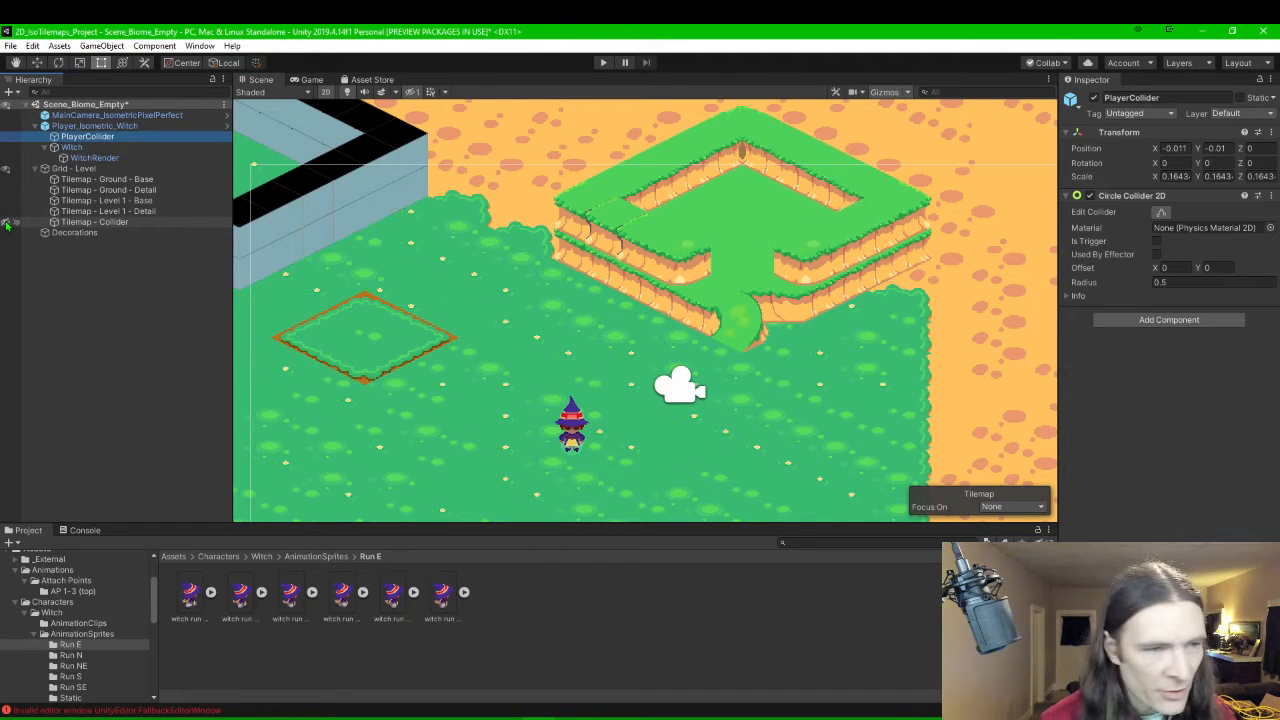
Select the Tilemap - Ground - Base layer and temporarily hide it to check which parts of the level it holds.
{"action": "scroll", "coordinate": [776, 392], "scroll_direction": "down", "scroll_amount": 2}
{"action": "scroll", "coordinate": [776, 392], "scroll_direction": "down", "scroll_amount": 4}
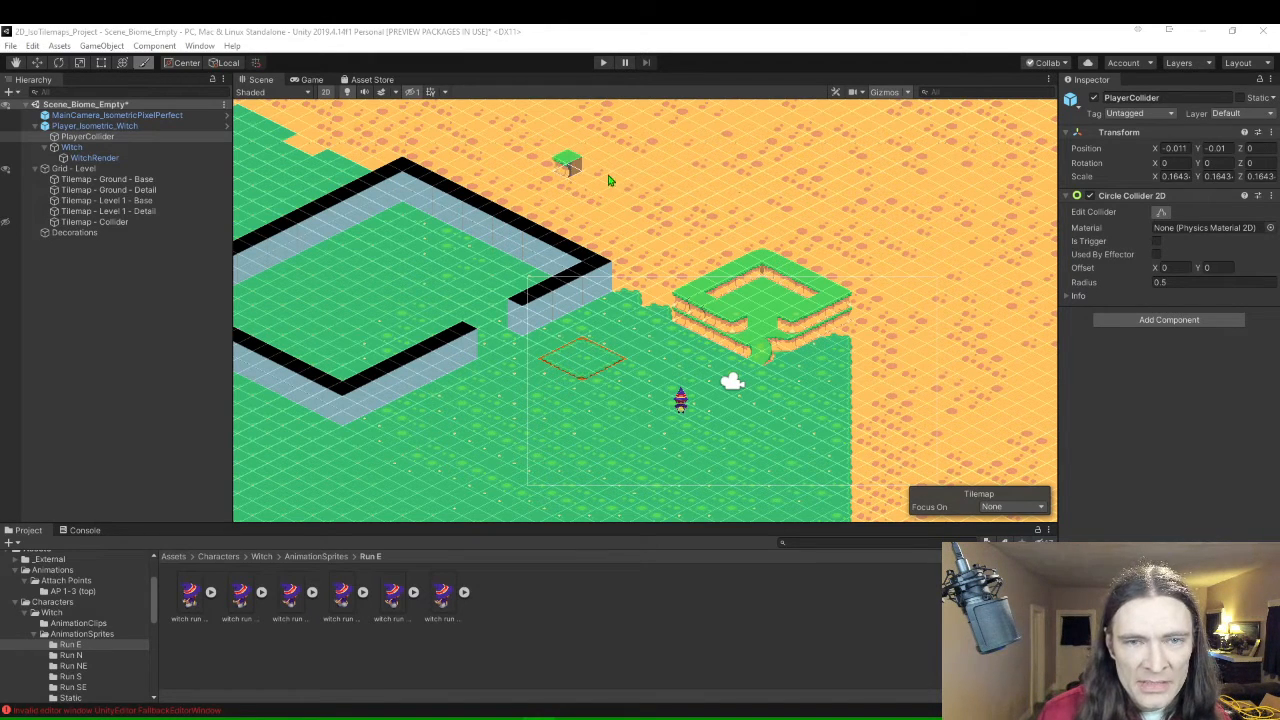
{"action": "mouse_move", "coordinate": [749, 163]}
{"action": "middle_mouse_down"}
{"action": "mouse_move", "coordinate": [674, 211]}
{"action": "mouse_move", "coordinate": [539, 384]}
{"action": "middle_mouse_up"}
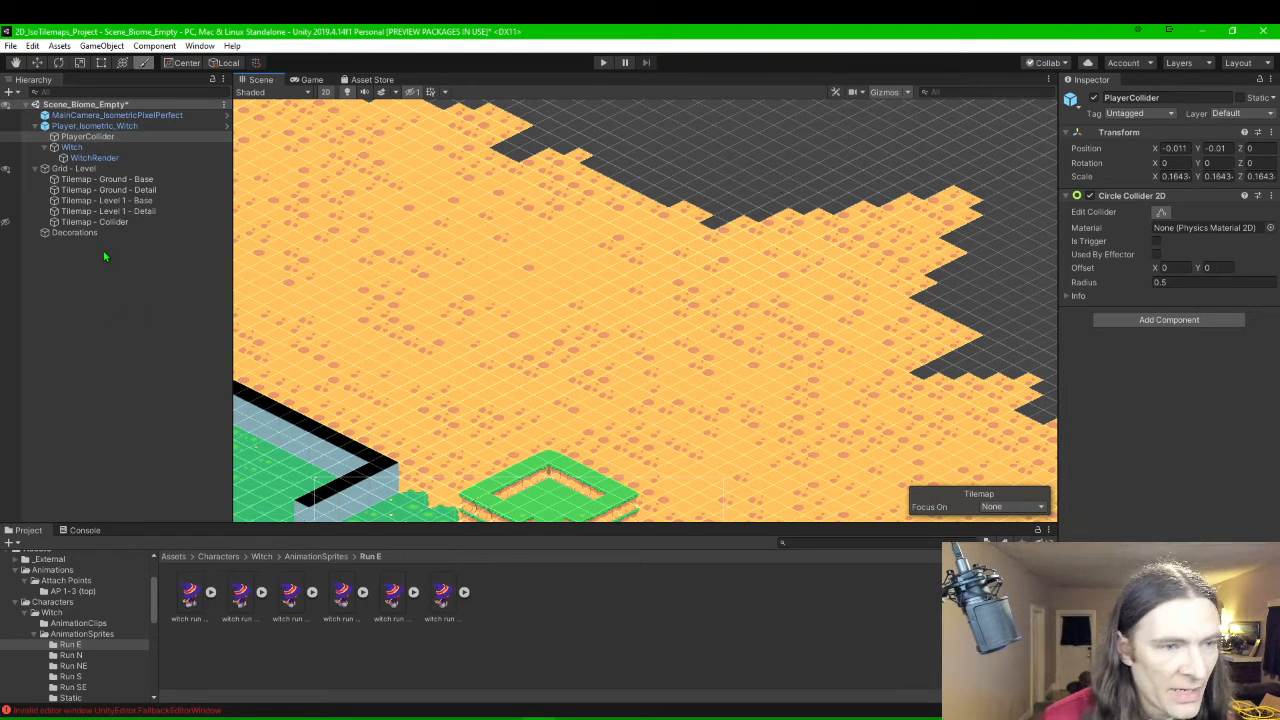
{"action": "left_click", "coordinate": [104, 181]}
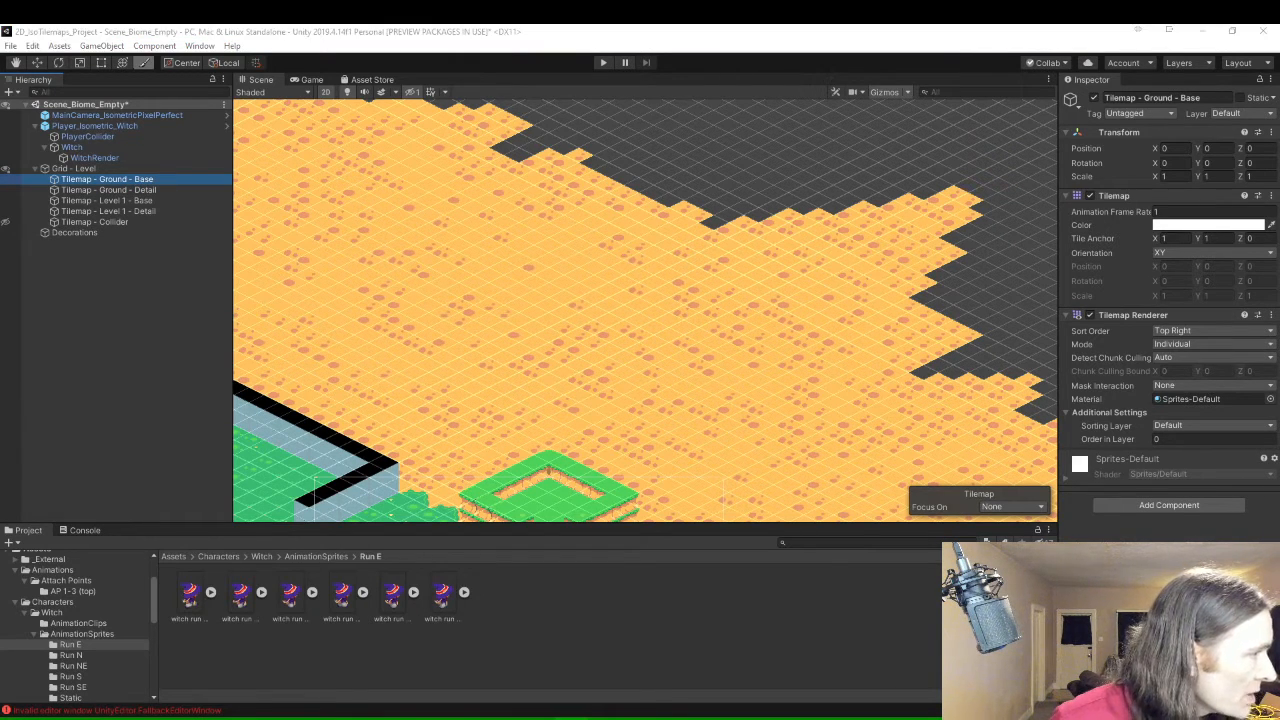
{"action": "scroll", "coordinate": [514, 268], "scroll_direction": "down", "scroll_amount": 10}
{"action": "middle_click_drag", "start_coordinate": [534, 431], "coordinate": [538, 375]}
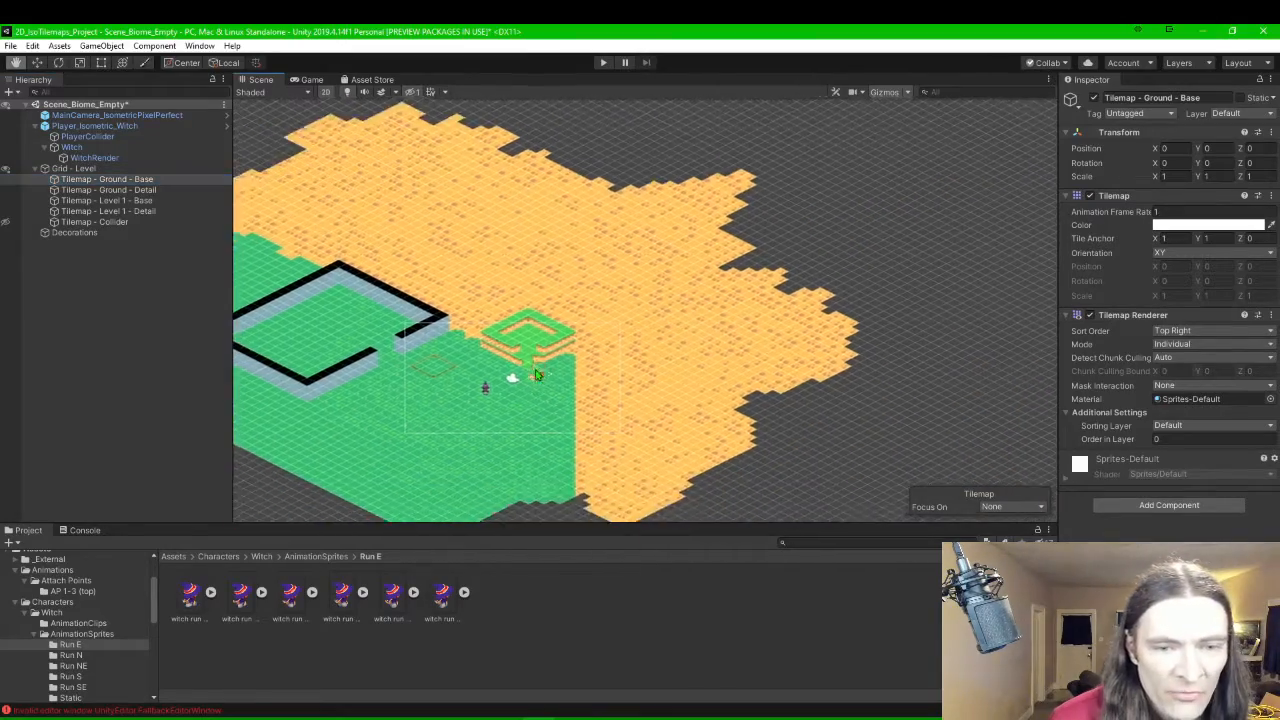
{"action": "scroll", "coordinate": [537, 375], "scroll_direction": "up", "scroll_amount": 5}
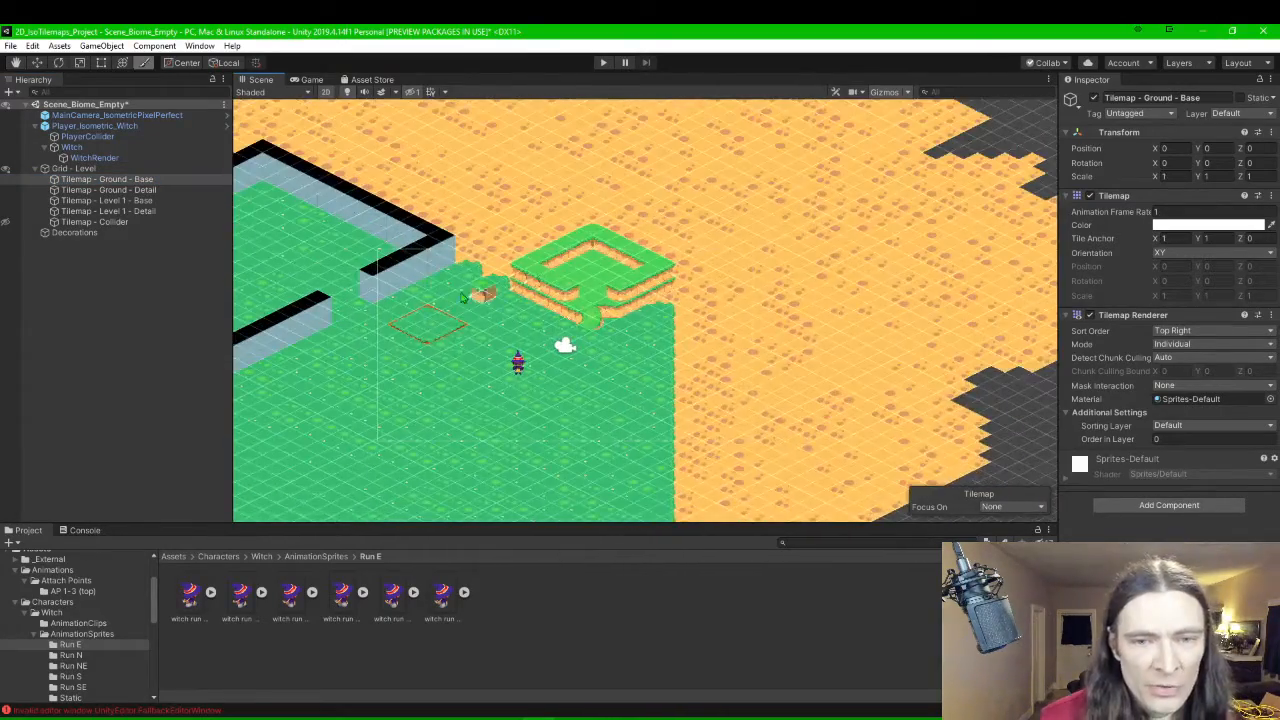
{"action": "middle_click_drag", "start_coordinate": [463, 297], "coordinate": [508, 372]}
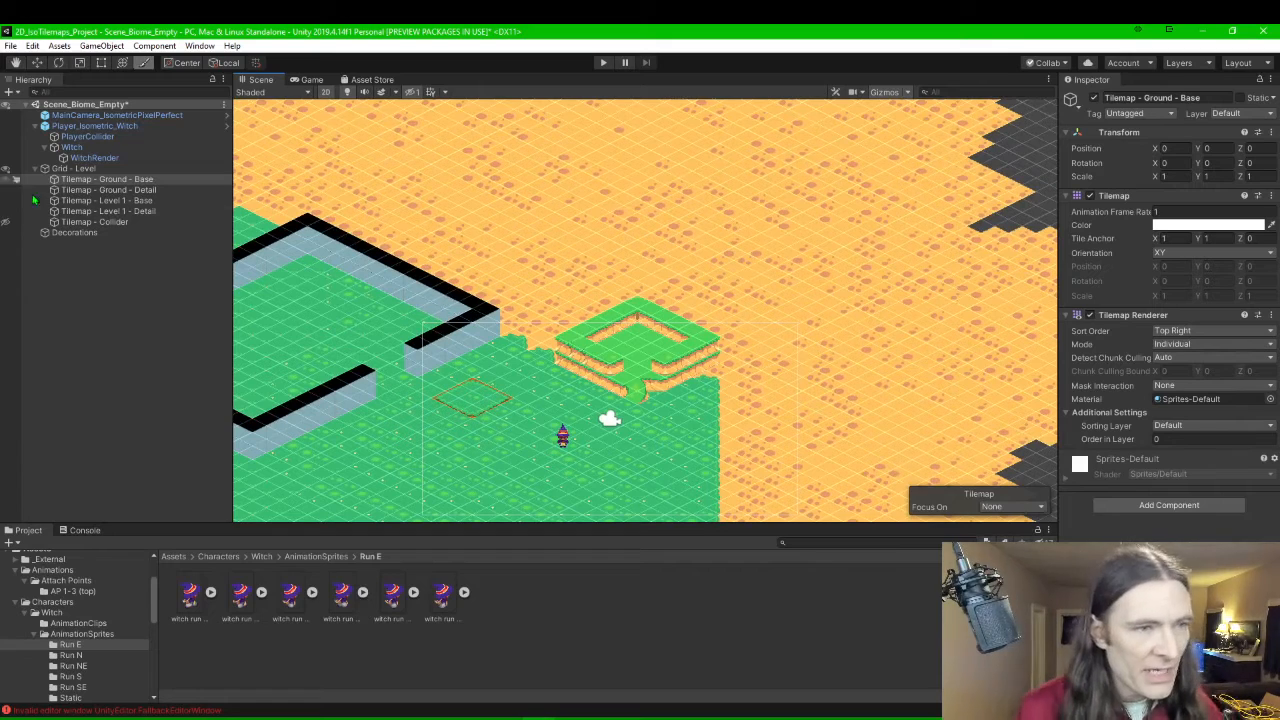
{"action": "left_click", "coordinate": [6, 179]}
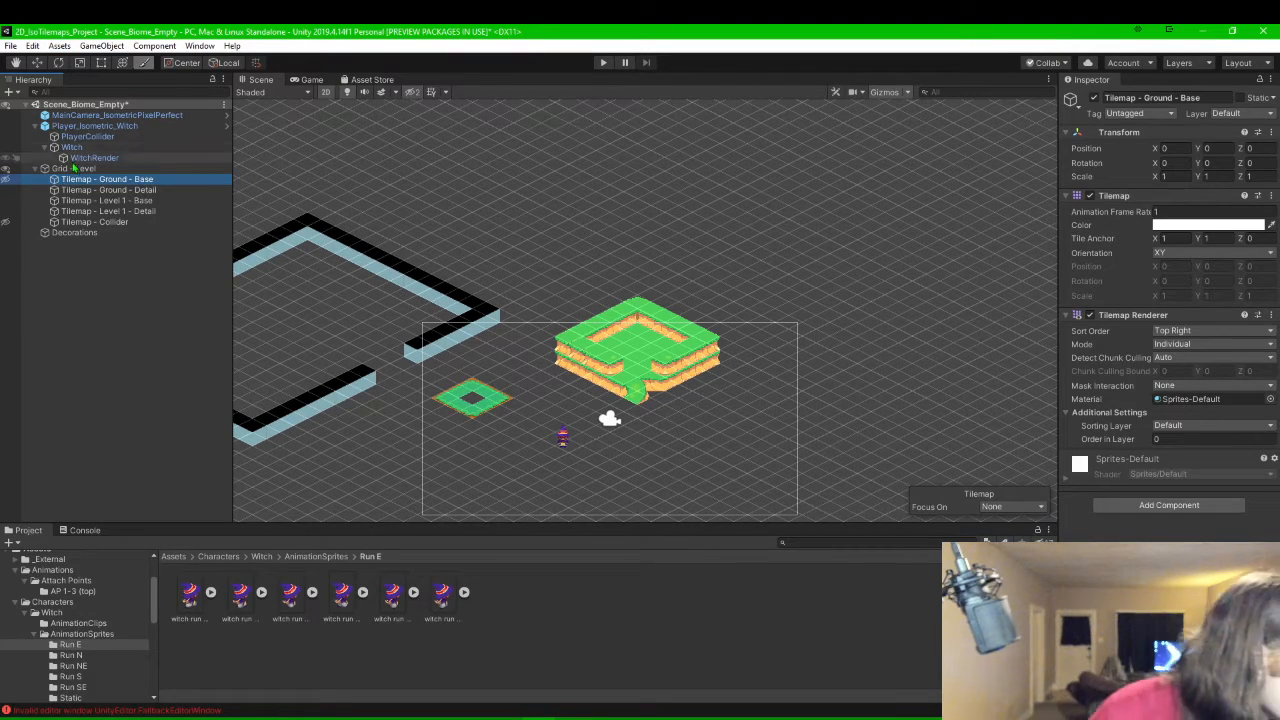
{"action": "left_click", "coordinate": [7, 179]}
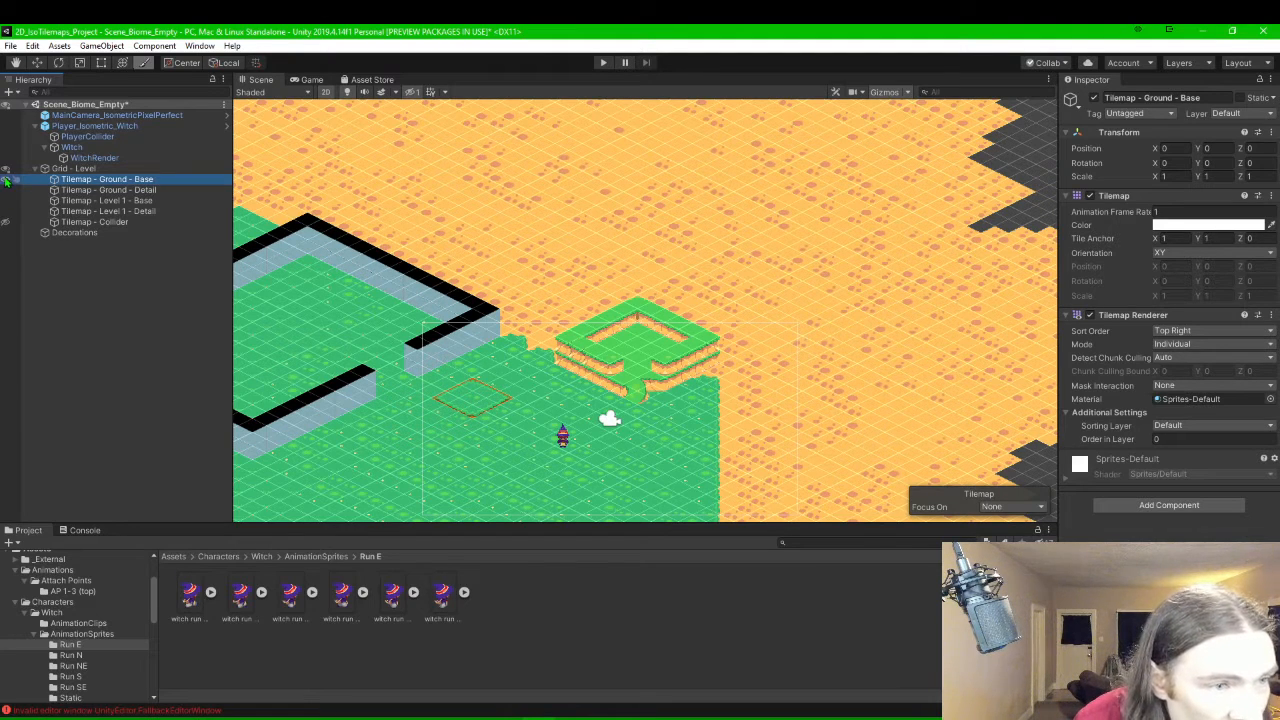
Toggle the visibility of Tilemap - Ground - Detail to check which platform tiles it holds, leaving the layer visible.
{"action": "left_click", "coordinate": [6, 190]}
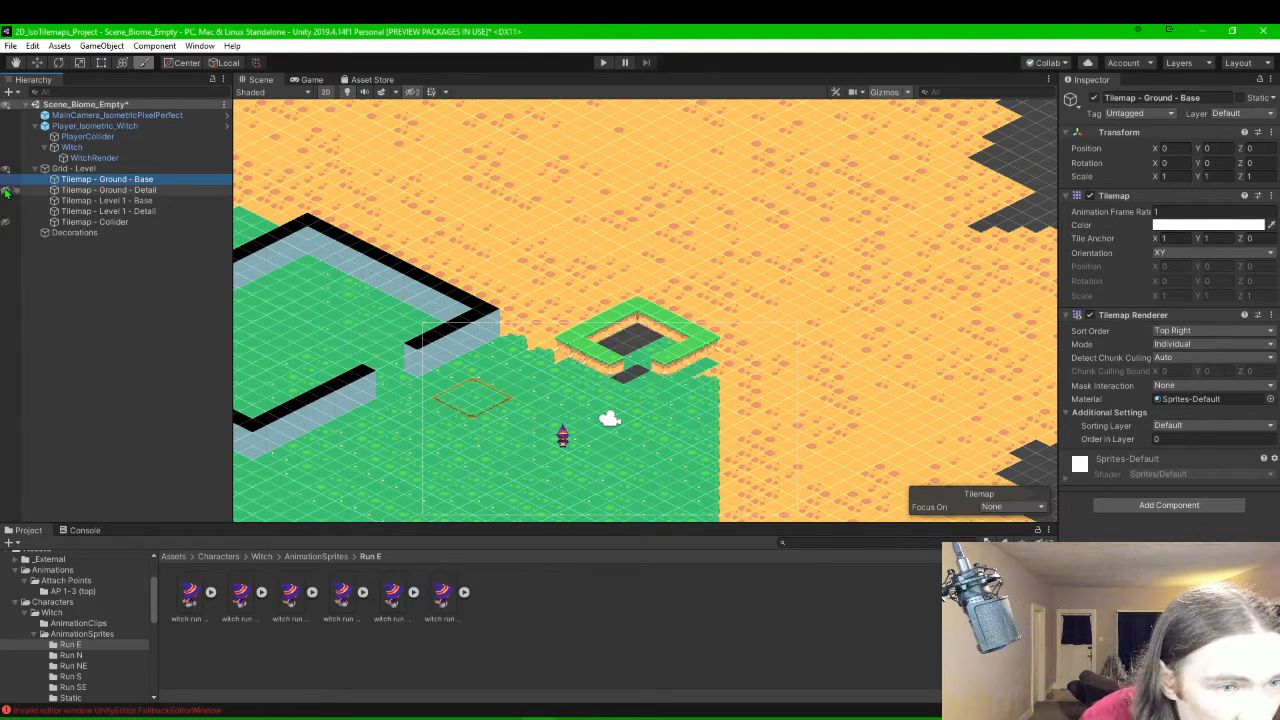
{"action": "left_click", "coordinate": [6, 190]}
{"action": "left_click", "coordinate": [6, 190]}
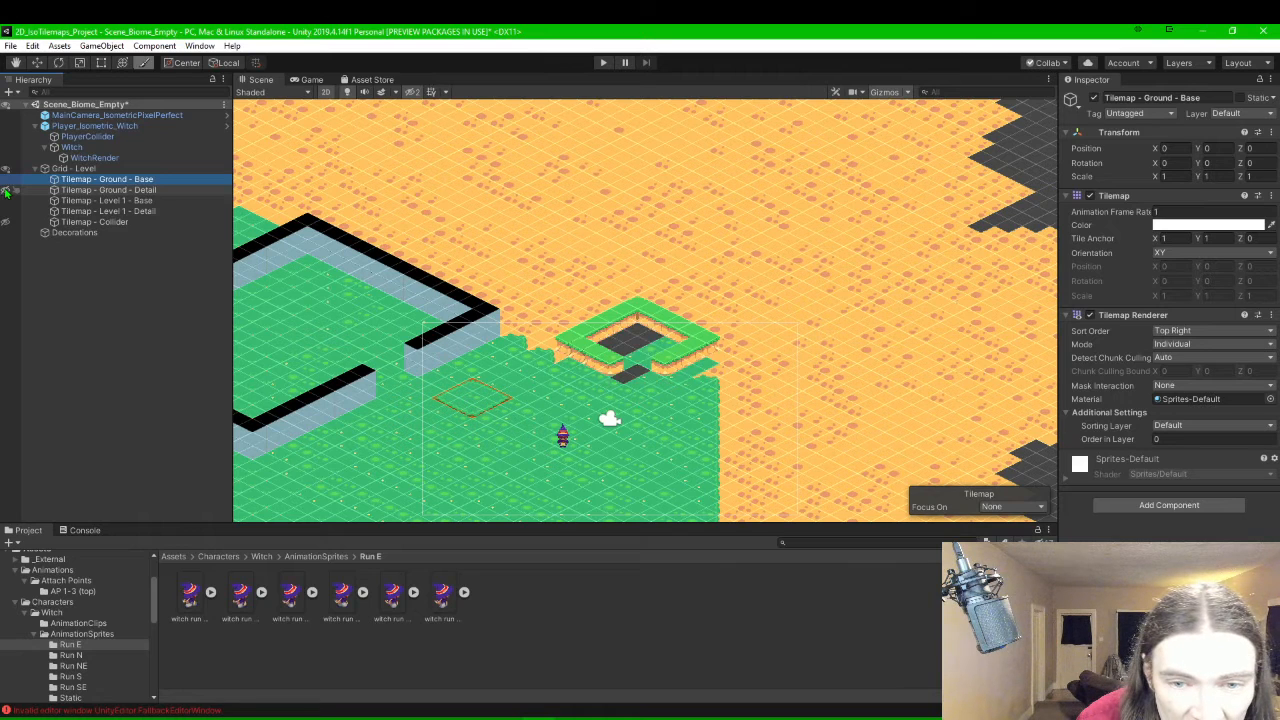
{"action": "left_click", "coordinate": [6, 190]}
{"action": "left_click", "coordinate": [6, 190]}
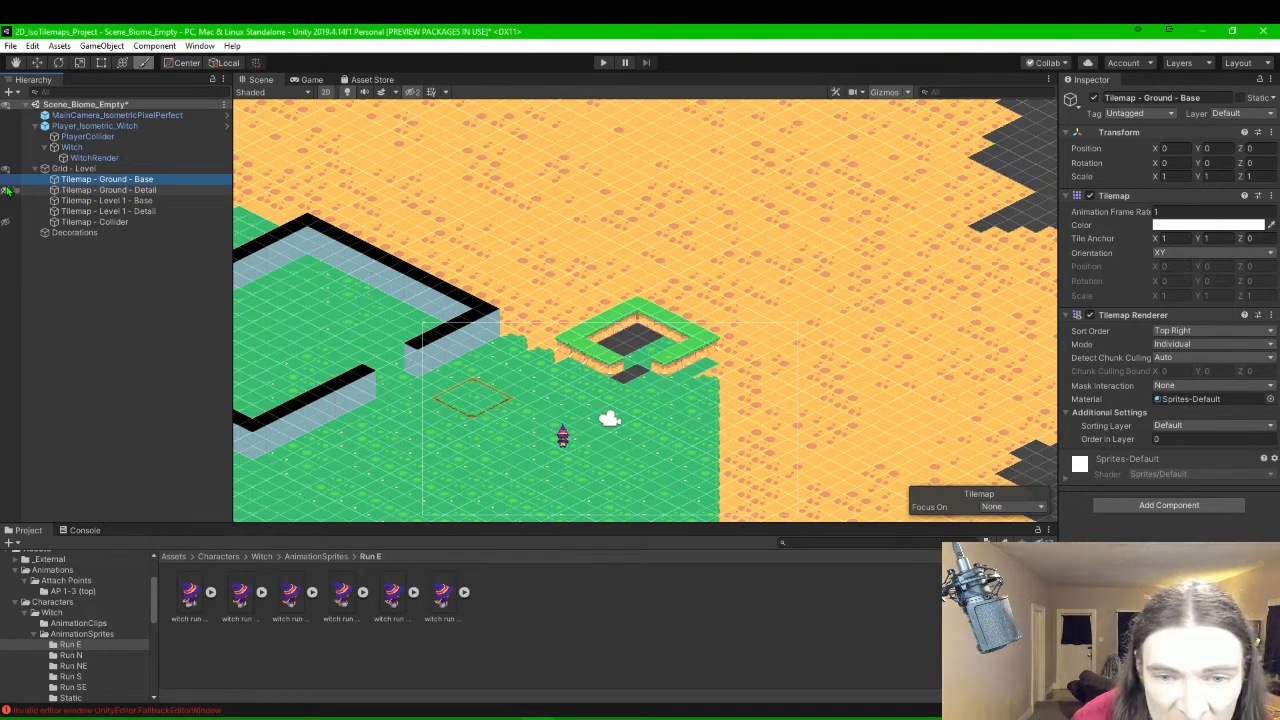
{"action": "left_click", "coordinate": [6, 190]}
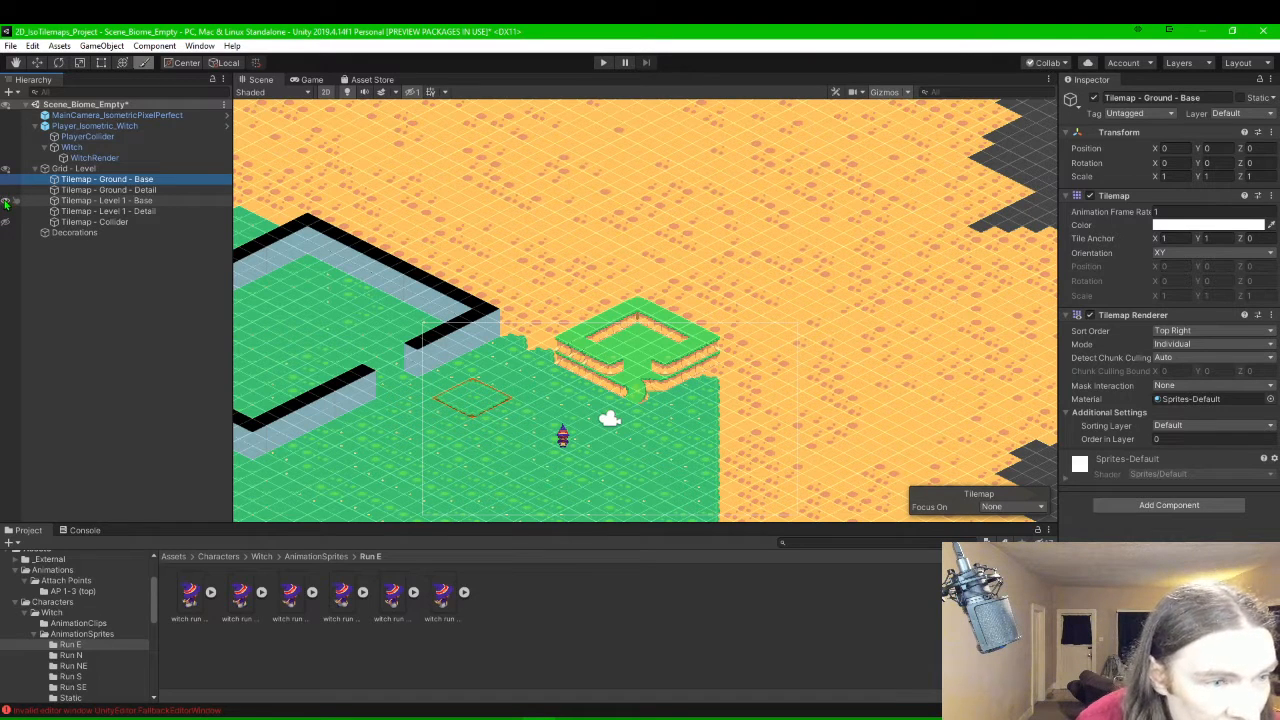
Toggle the visibility of Tilemap - Level 1 - Base to check which wall and platform tiles it holds, leaving it visible.
{"action": "left_click", "coordinate": [6, 201]}
{"action": "left_click", "coordinate": [6, 201]}
{"action": "left_click", "coordinate": [6, 201]}
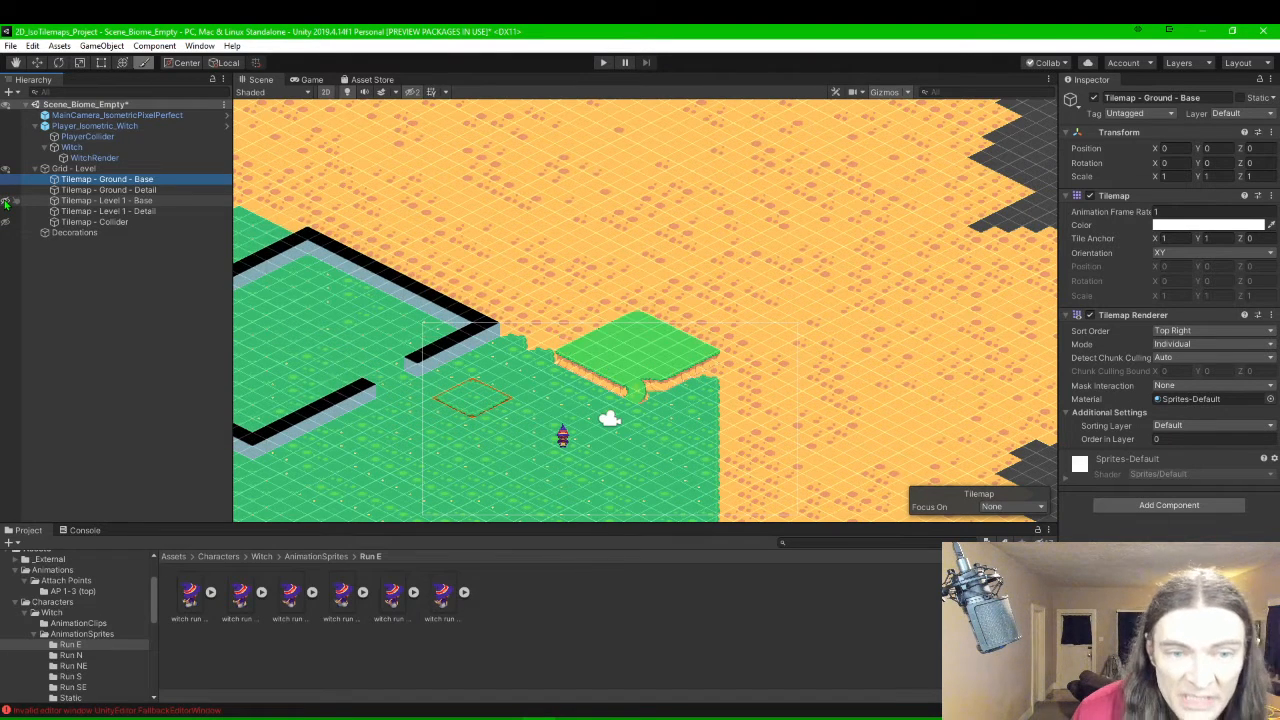
{"action": "left_click", "coordinate": [6, 201]}
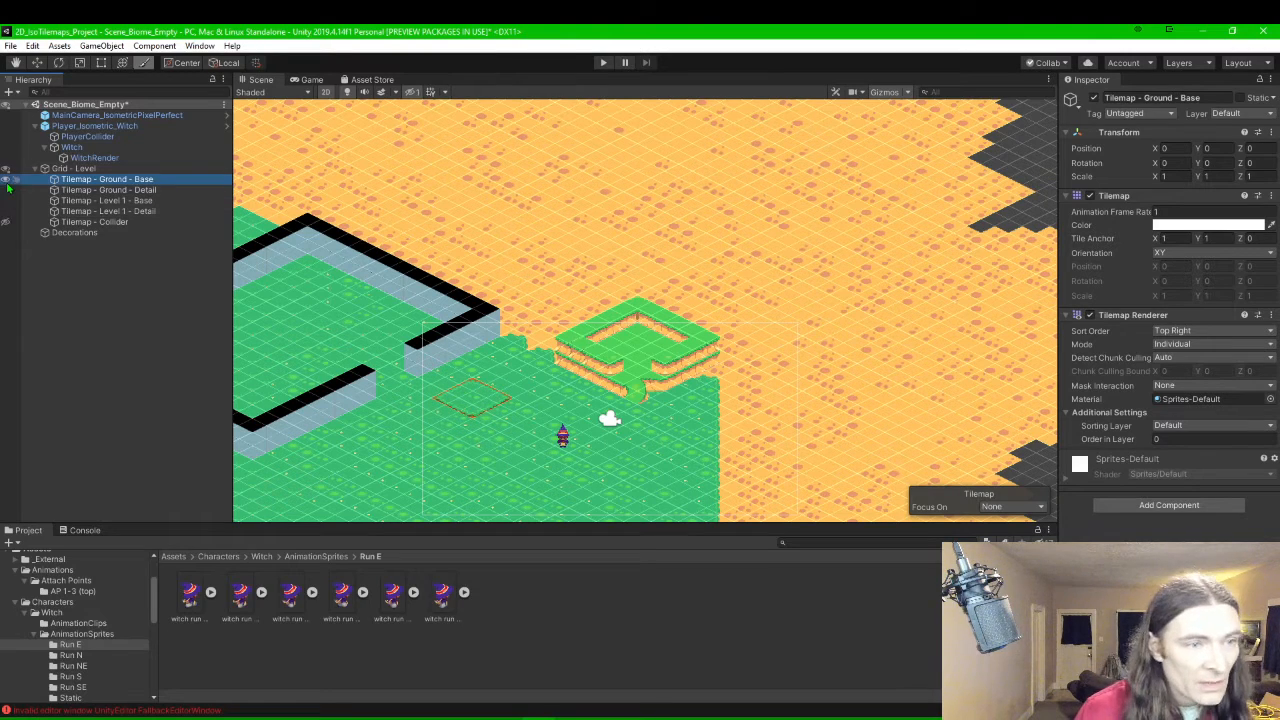
Bring the empty sand beyond the platform into view and recheck the Tilemap - Ground - Detail contents by toggling its visibility.
{"action": "scroll", "coordinate": [658, 288], "scroll_direction": "down", "scroll_amount": 2}
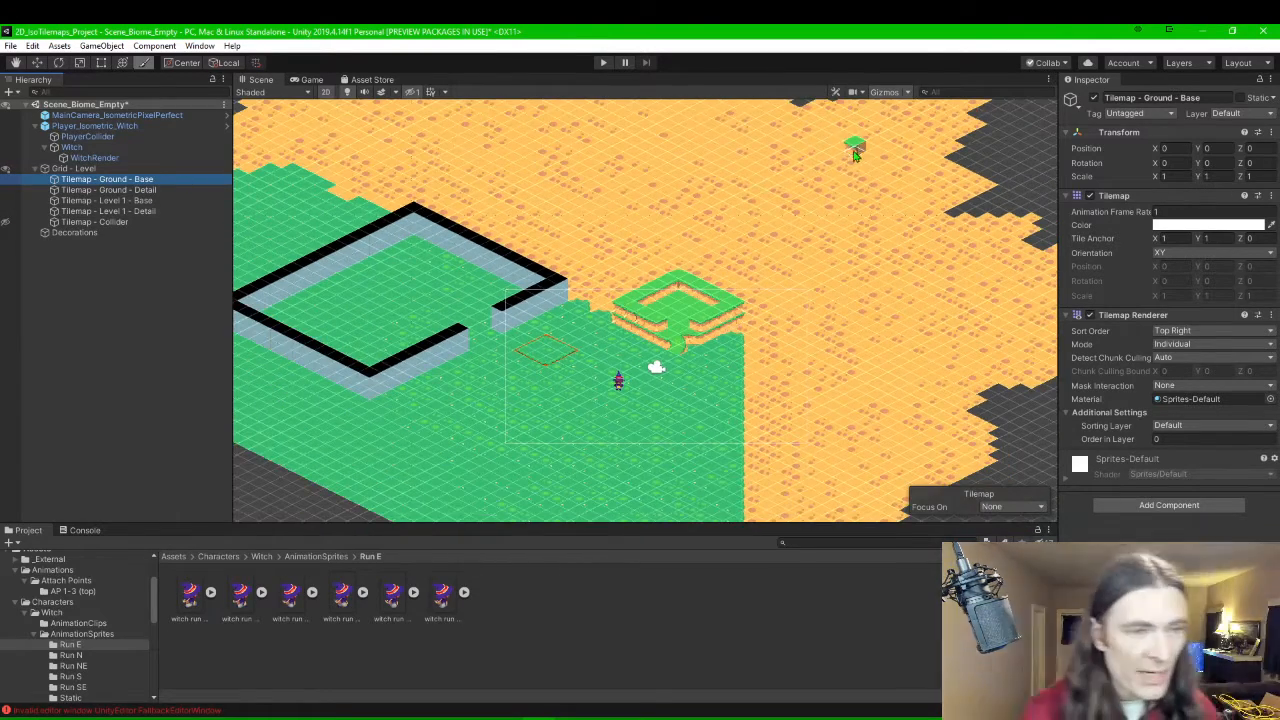
{"action": "scroll", "coordinate": [746, 323], "scroll_direction": "down", "scroll_amount": 2}
{"action": "middle_click_drag", "start_coordinate": [738, 321], "coordinate": [735, 287]}
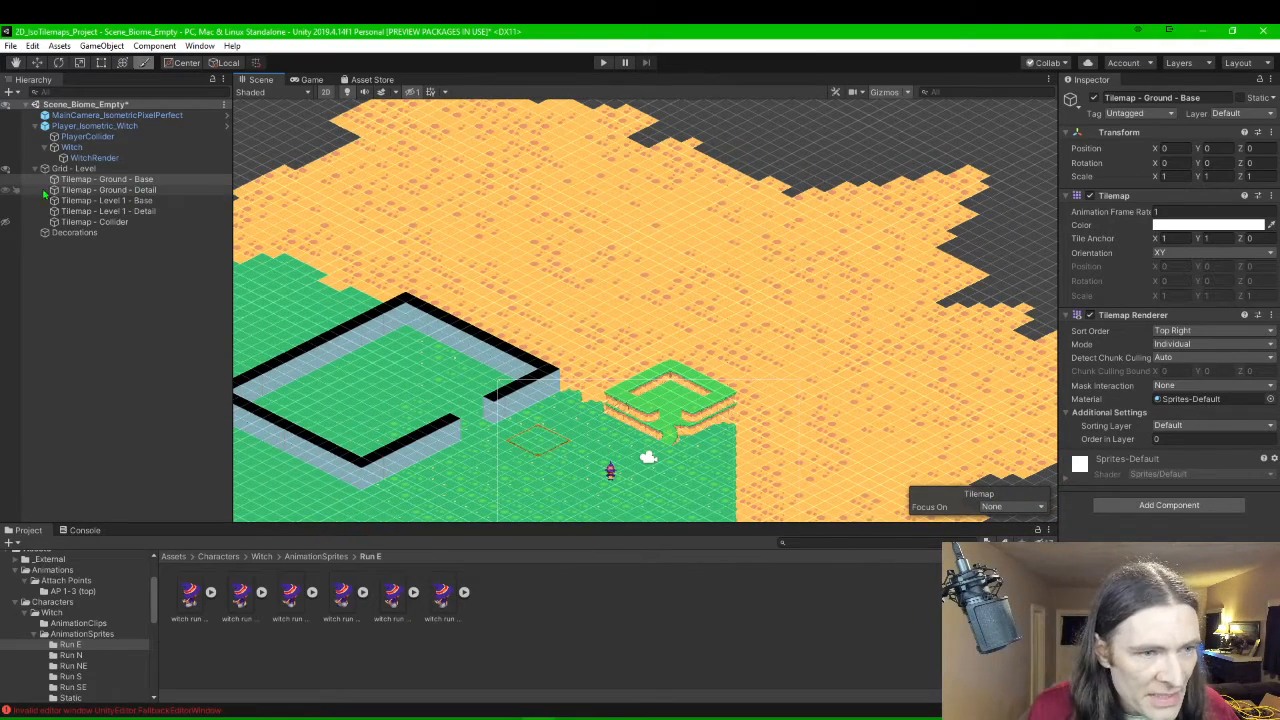
{"action": "left_click", "coordinate": [5, 190]}
{"action": "left_click", "coordinate": [5, 190]}
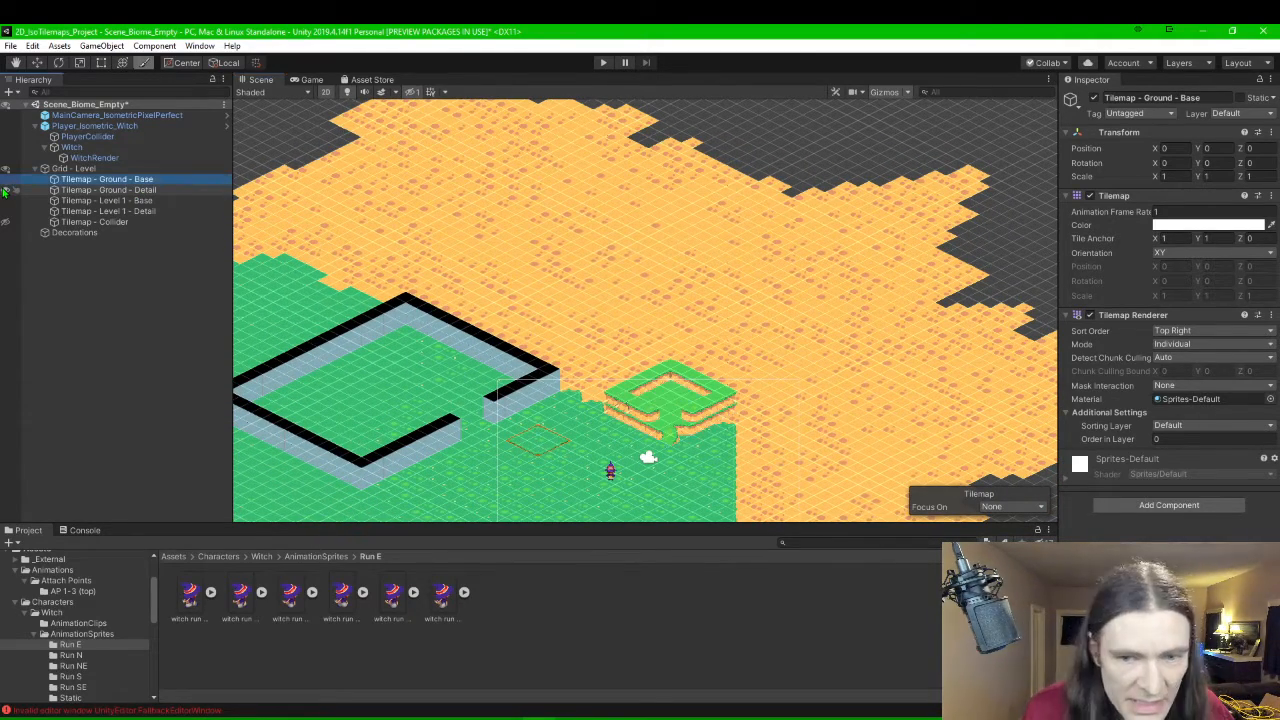
{"action": "left_click", "coordinate": [5, 190]}
{"action": "left_click", "coordinate": [5, 190]}
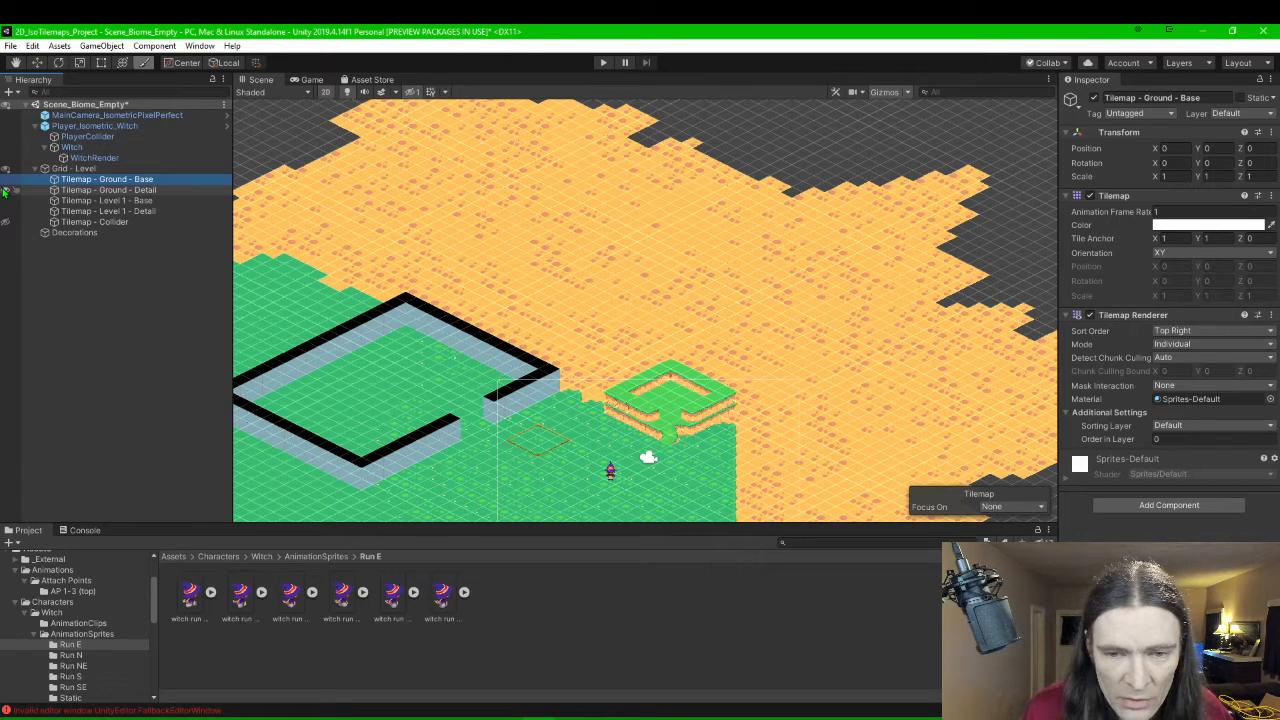
On the Tilemap - Ground - Detail layer, paint an L-shaped strip of raised grass blocks on the empty sand, about six by four tiles.
{"action": "left_click", "coordinate": [146, 192]}
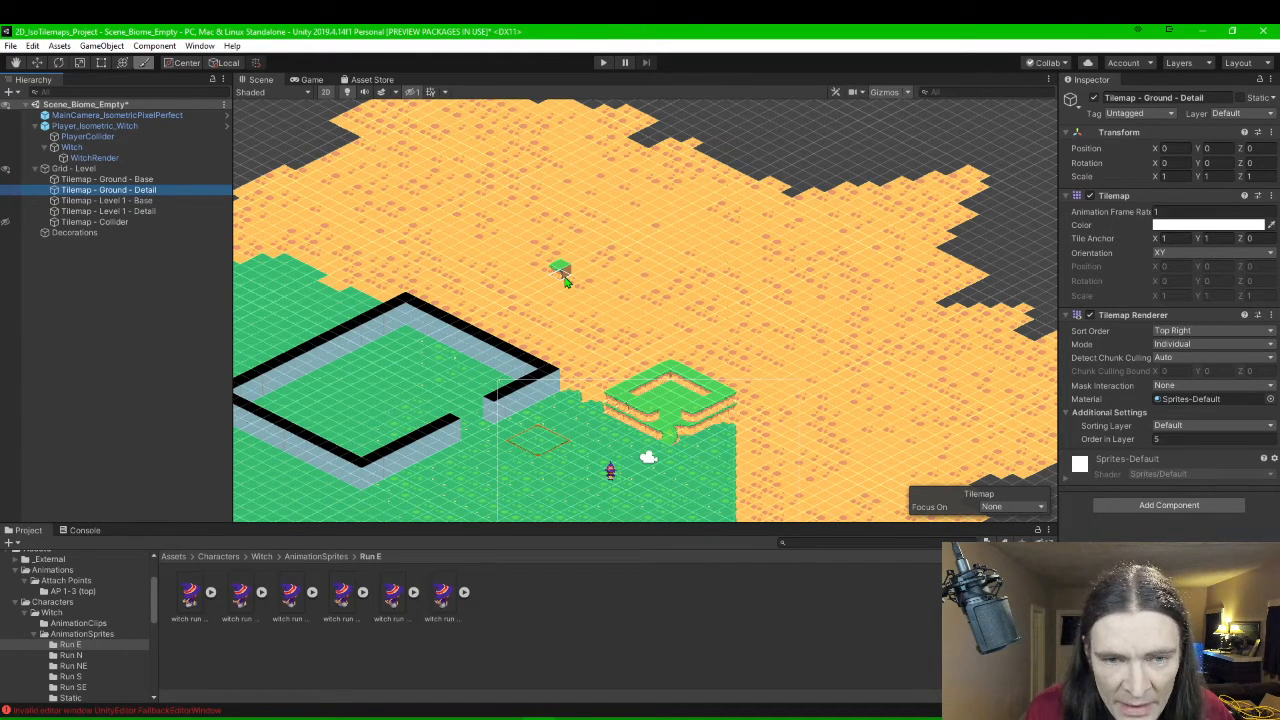
{"action": "left_click", "coordinate": [565, 281]}
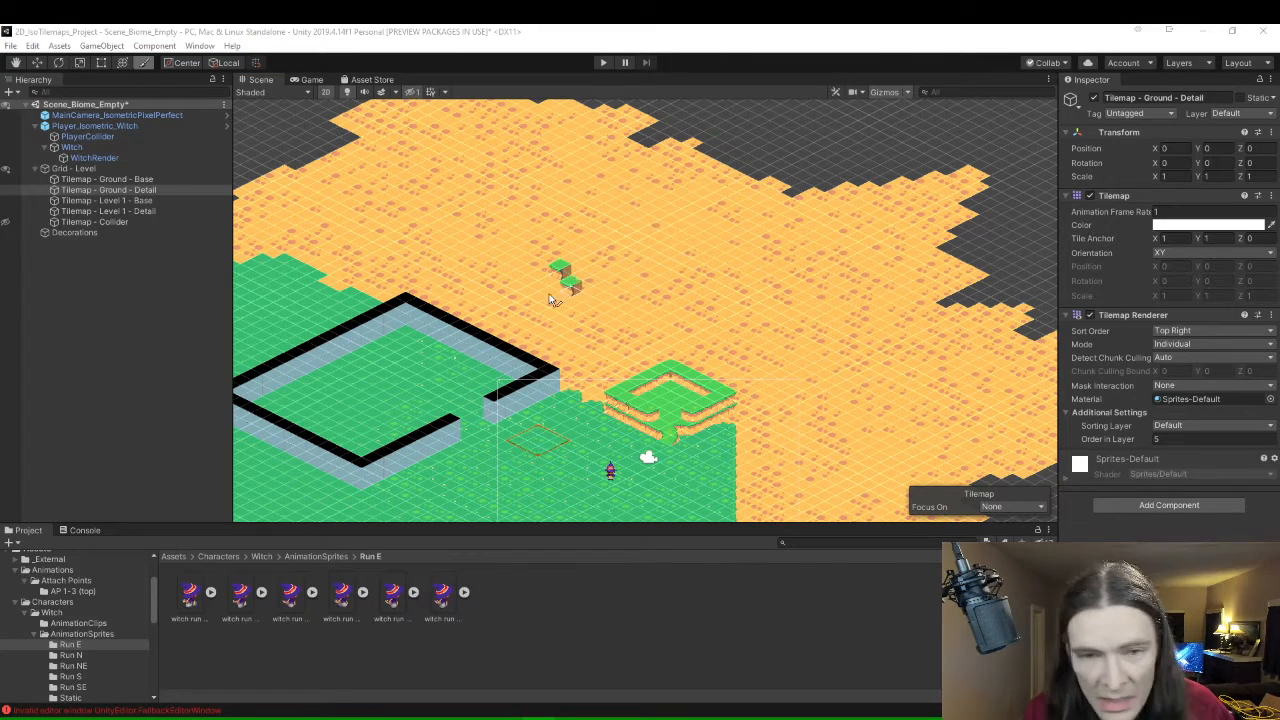
{"action": "left_click", "coordinate": [572, 288]}
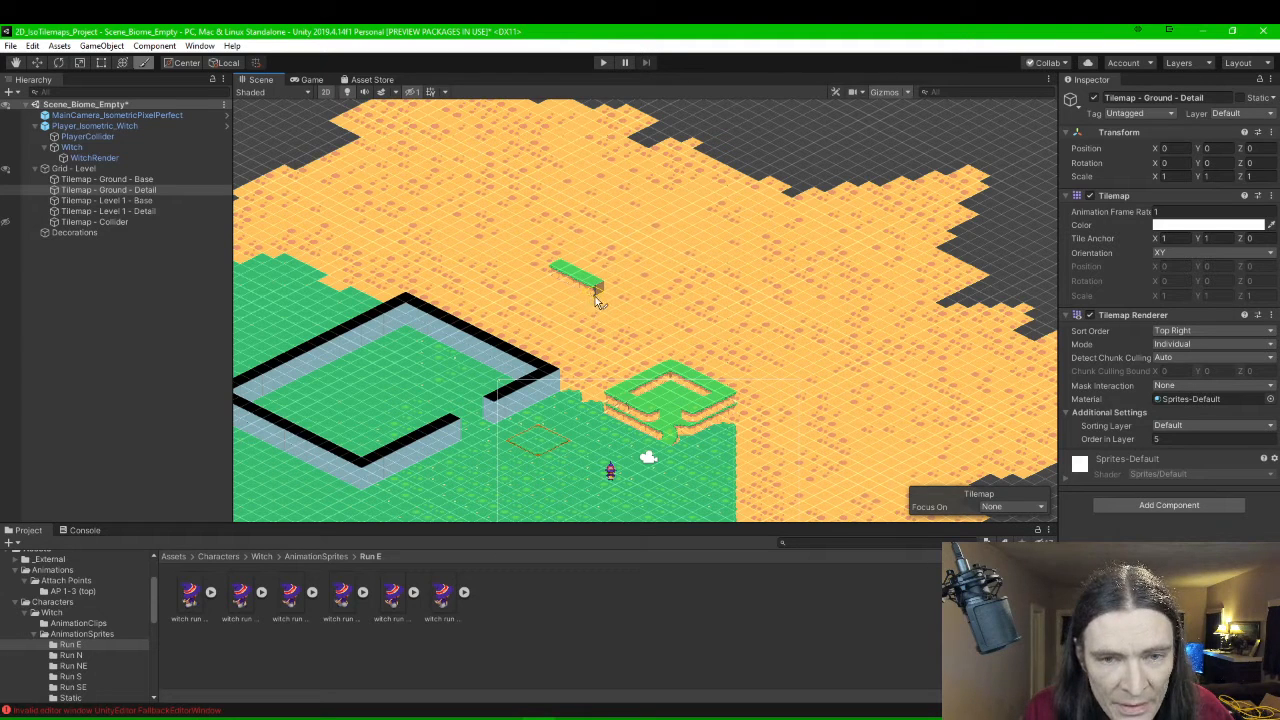
{"action": "left_click", "coordinate": [596, 297]}
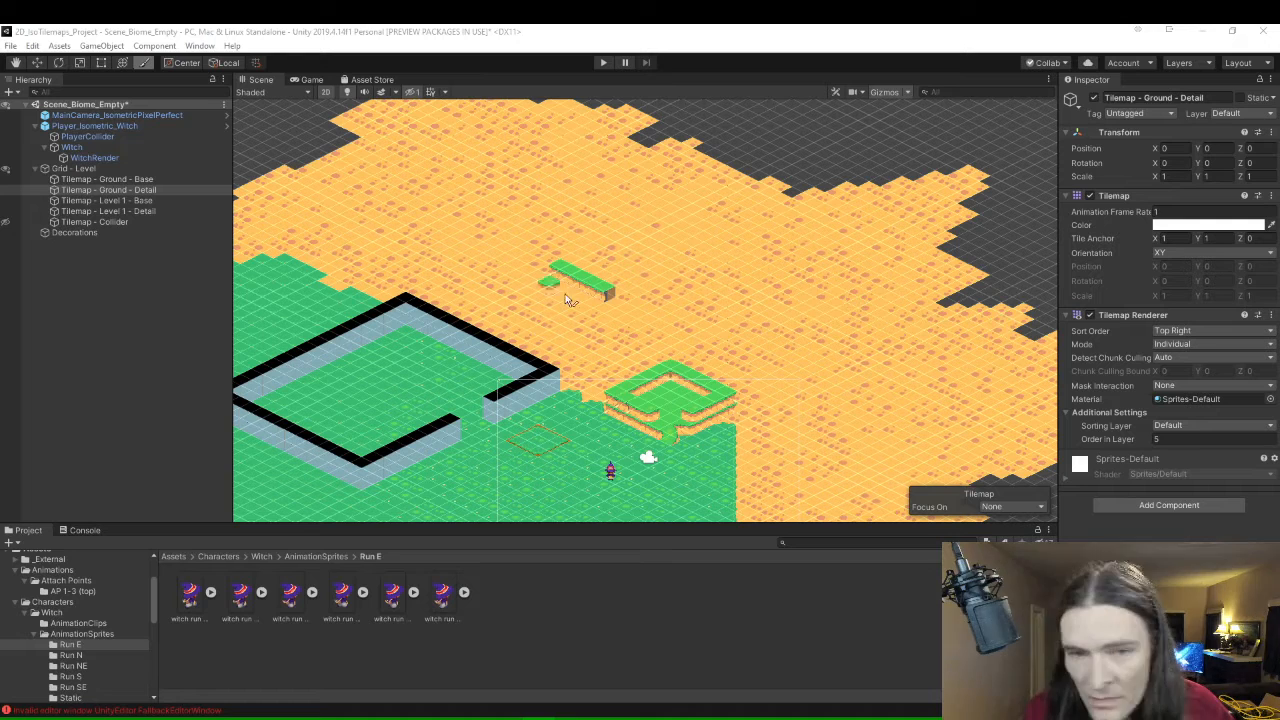
{"action": "left_click", "coordinate": [620, 305]}
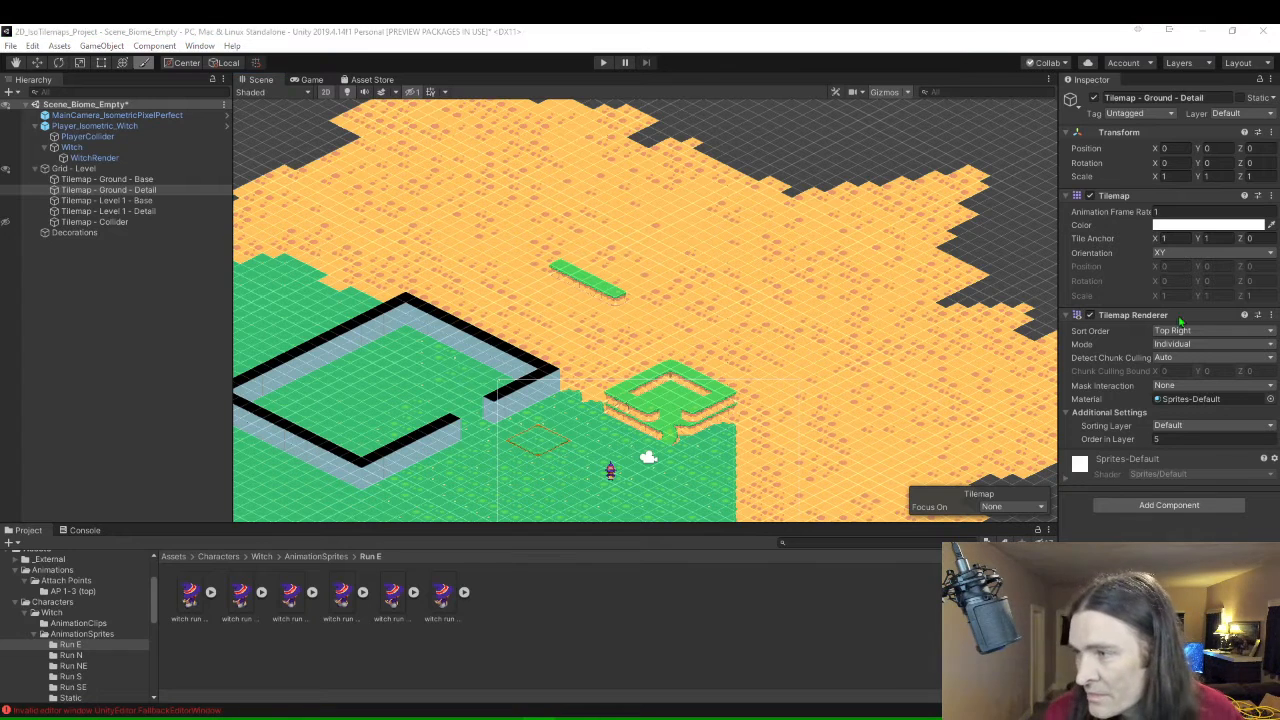
{"action": "left_click", "coordinate": [627, 298]}
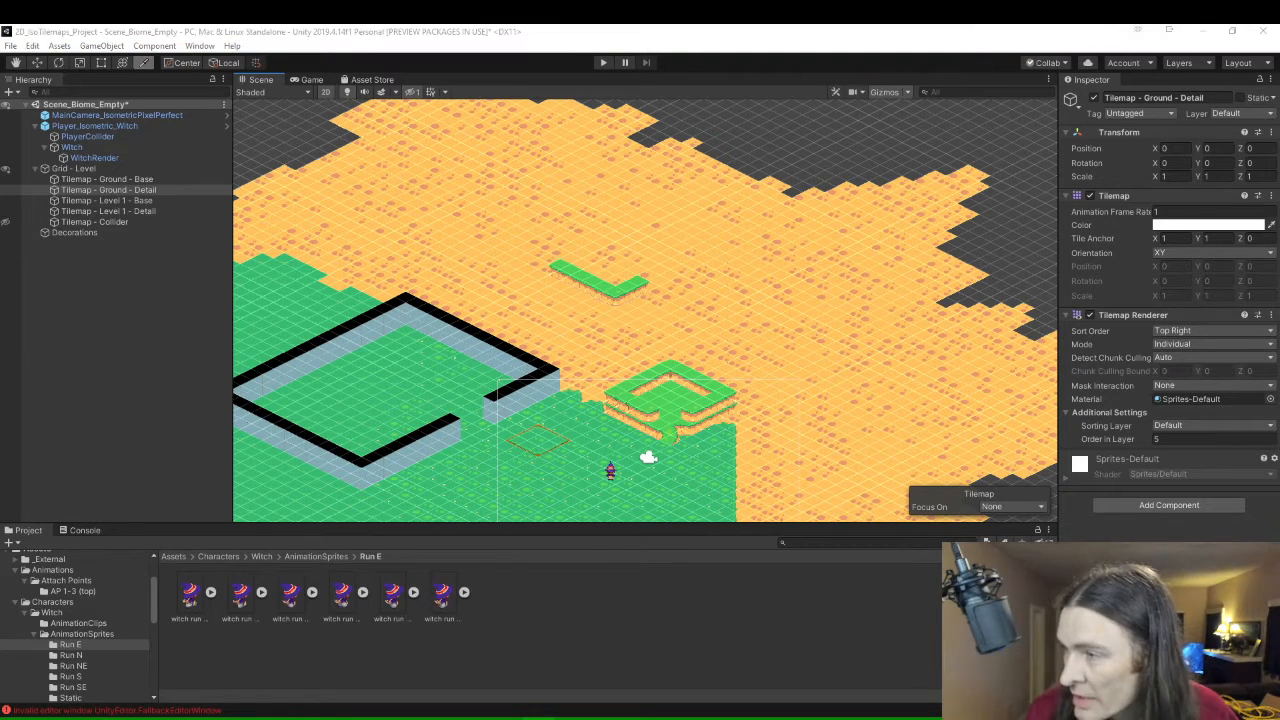
{"action": "left_click", "coordinate": [648, 290]}
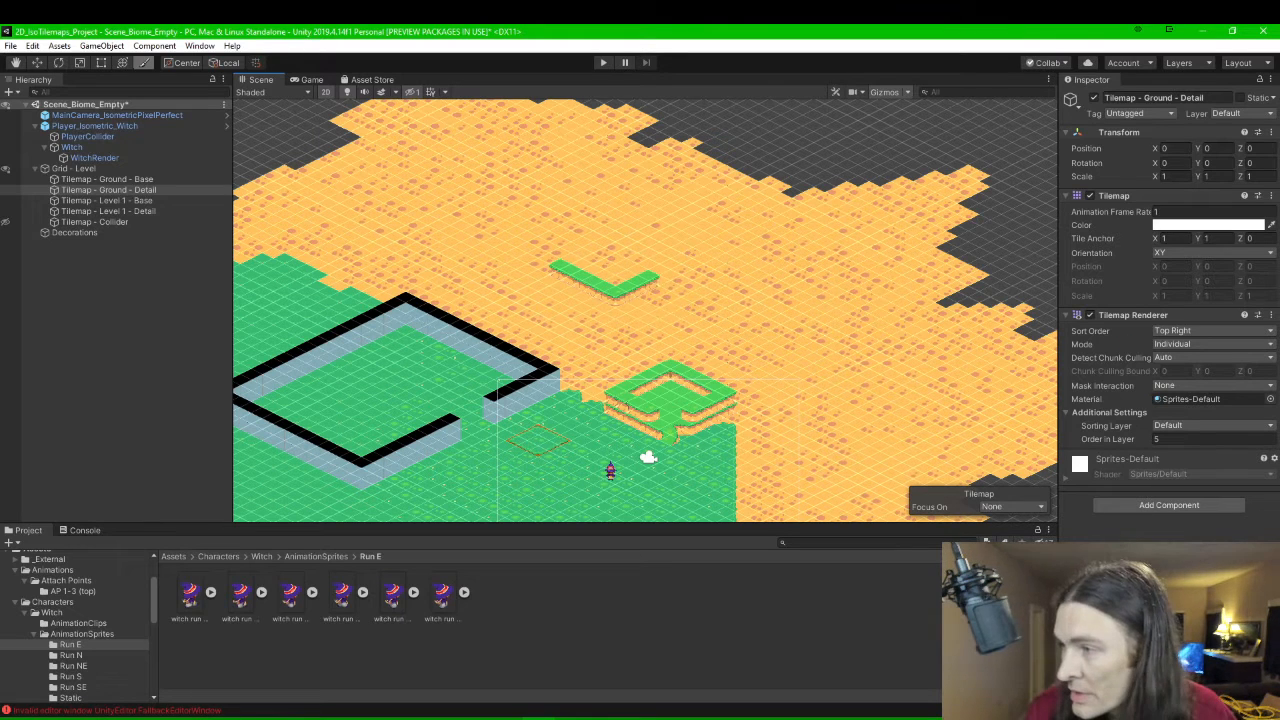
{"action": "left_click", "coordinate": [642, 286]}
{"action": "left_click_drag", "start_coordinate": [641, 286], "coordinate": [613, 268]}
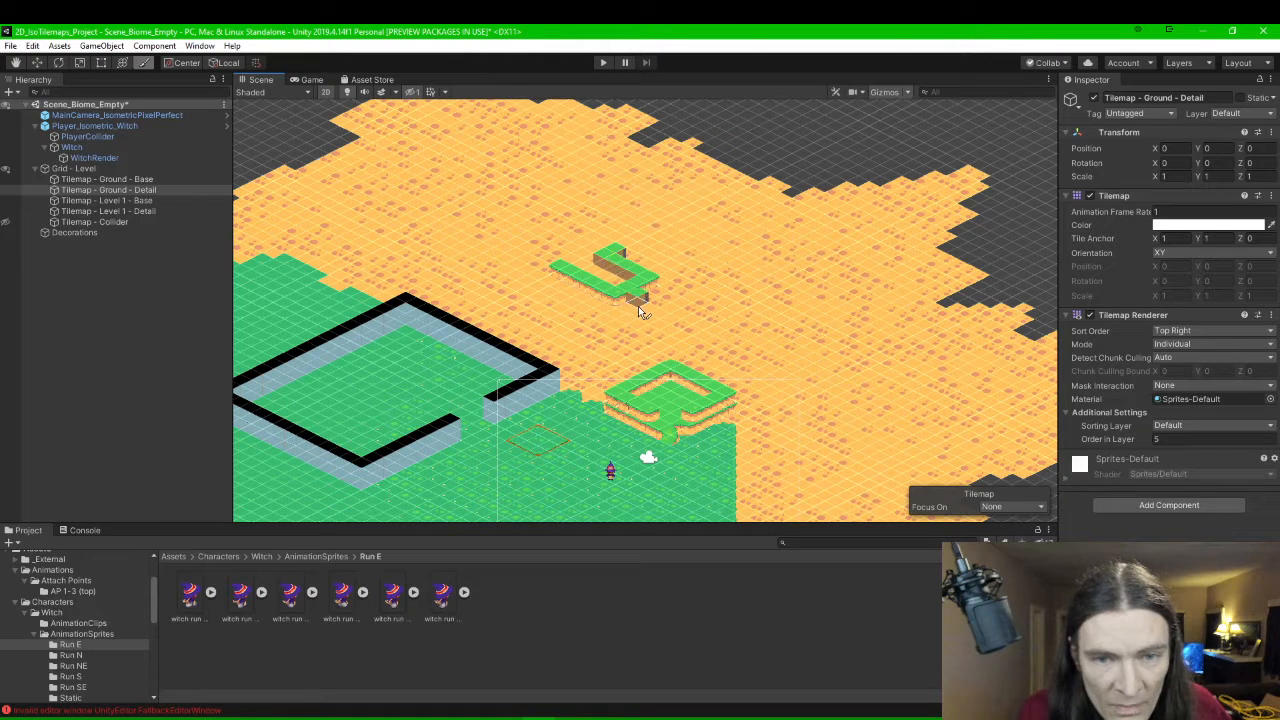
{"action": "key", "text": "ctrl+z"}
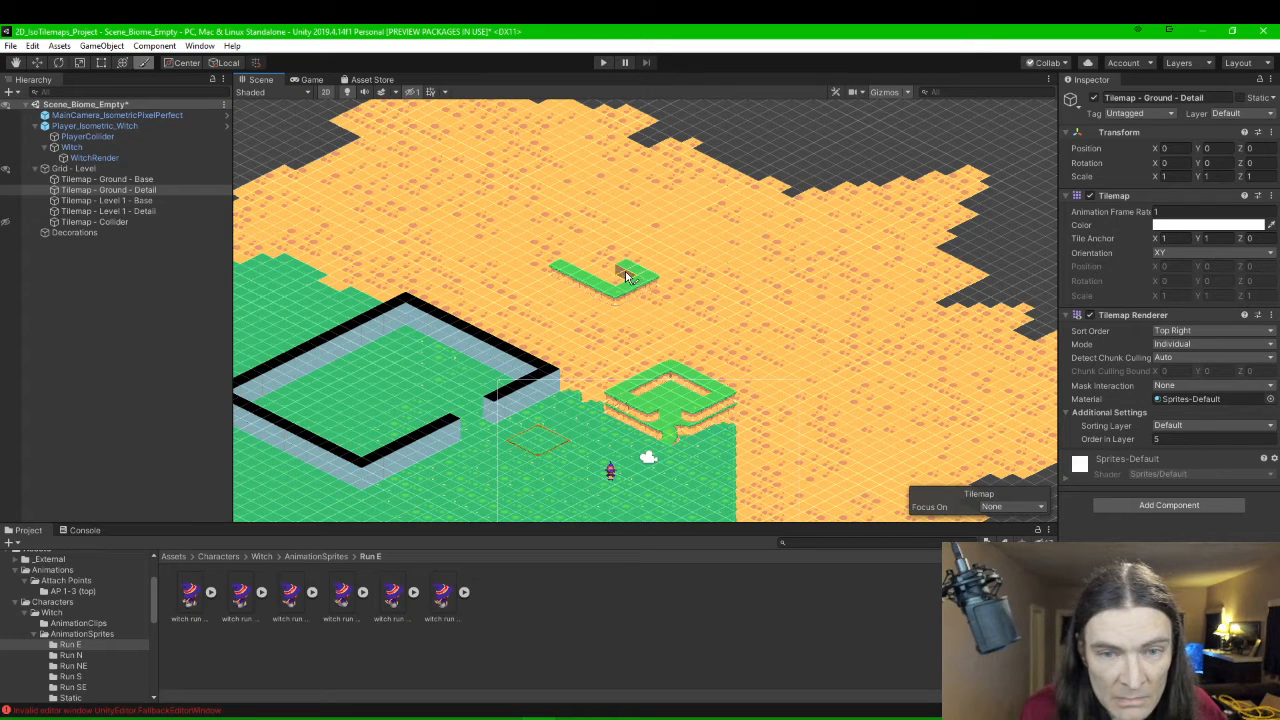
Close the raised platform's outline on Tilemap - Ground - Detail by painting matching grass edge and corner blocks along its back and left sides.
{"action": "left_click", "coordinate": [627, 273]}
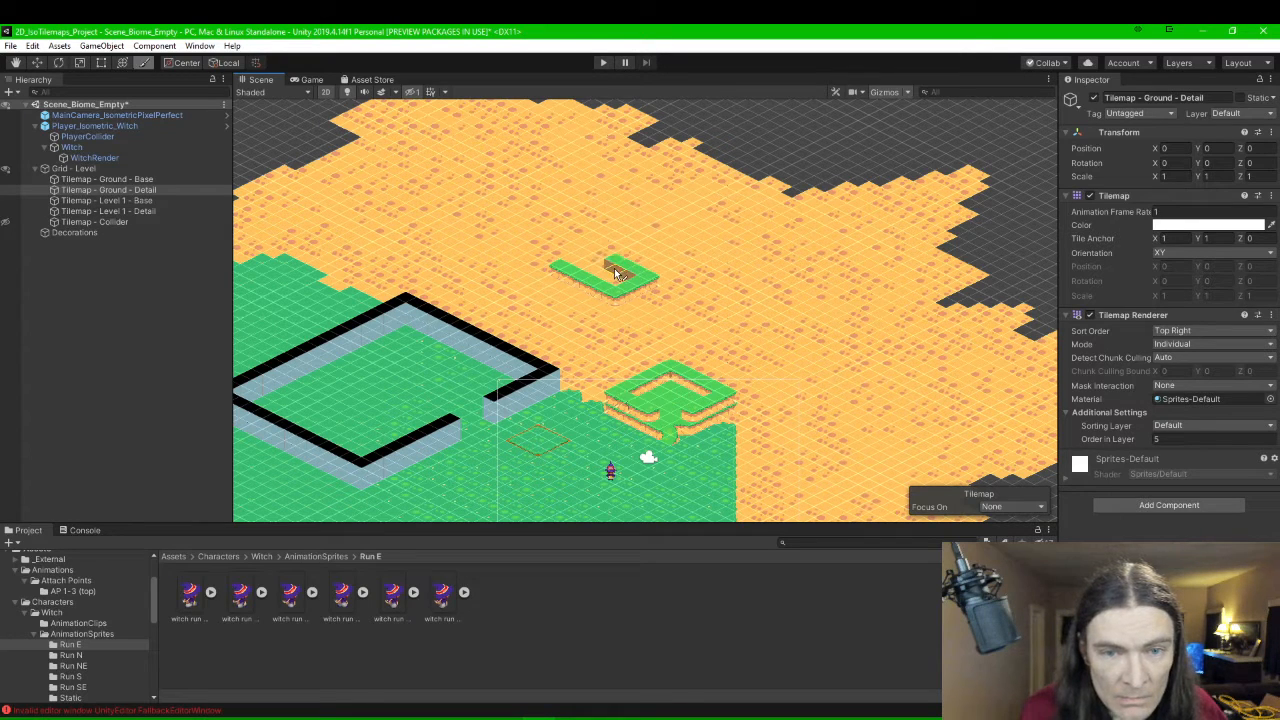
{"action": "left_click_drag", "start_coordinate": [615, 271], "coordinate": [591, 258]}
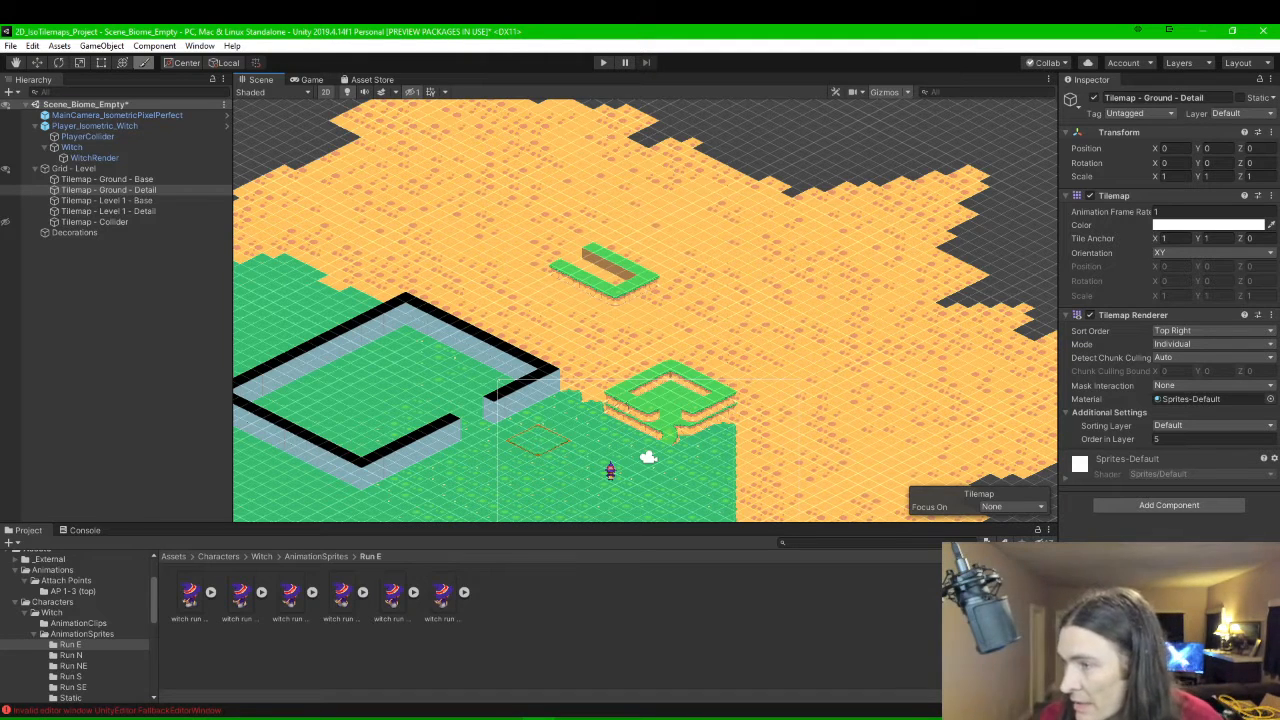
{"action": "left_click", "coordinate": [576, 256]}
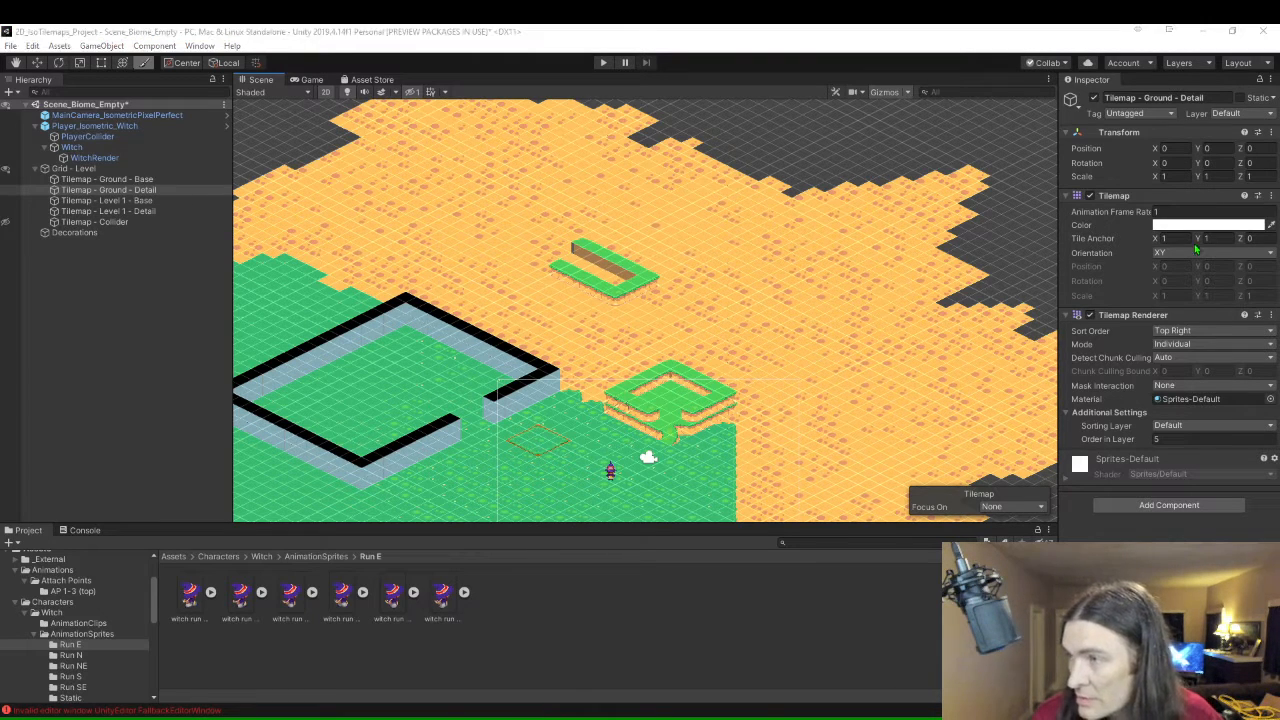
{"action": "left_click_drag", "start_coordinate": [1279, 180], "coordinate": [516, 97]}
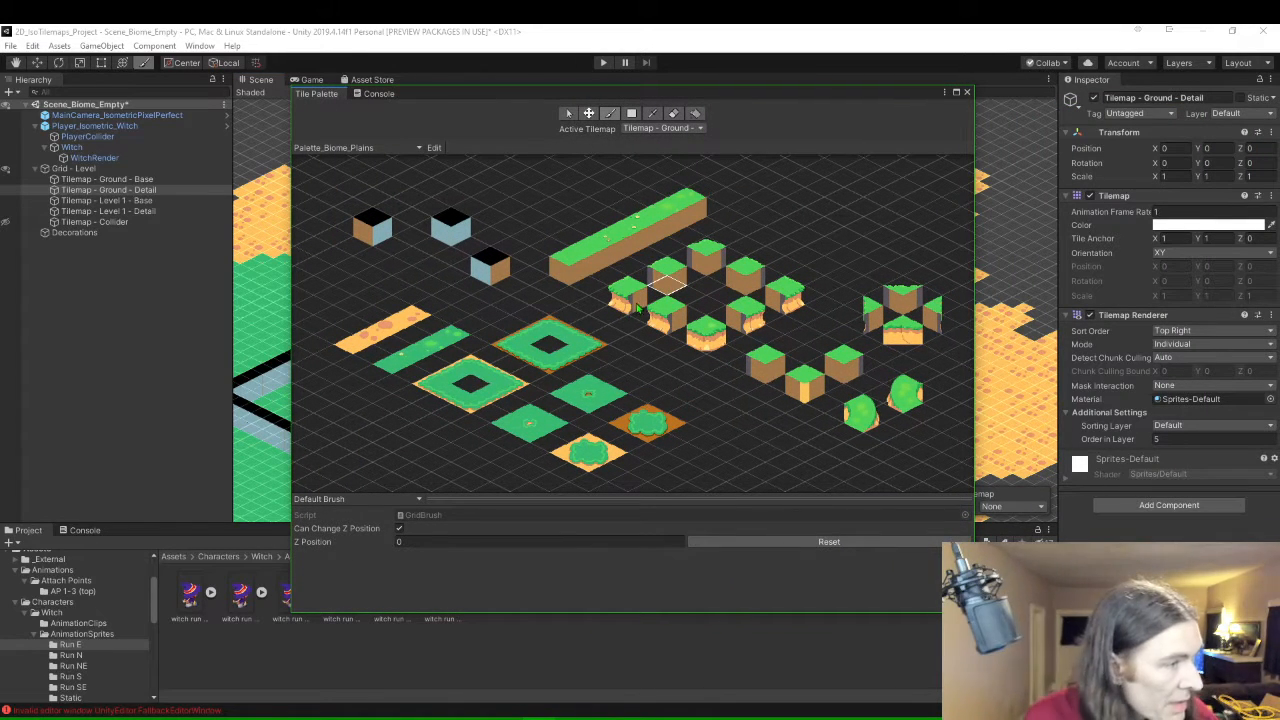
{"action": "left_click", "coordinate": [624, 302]}
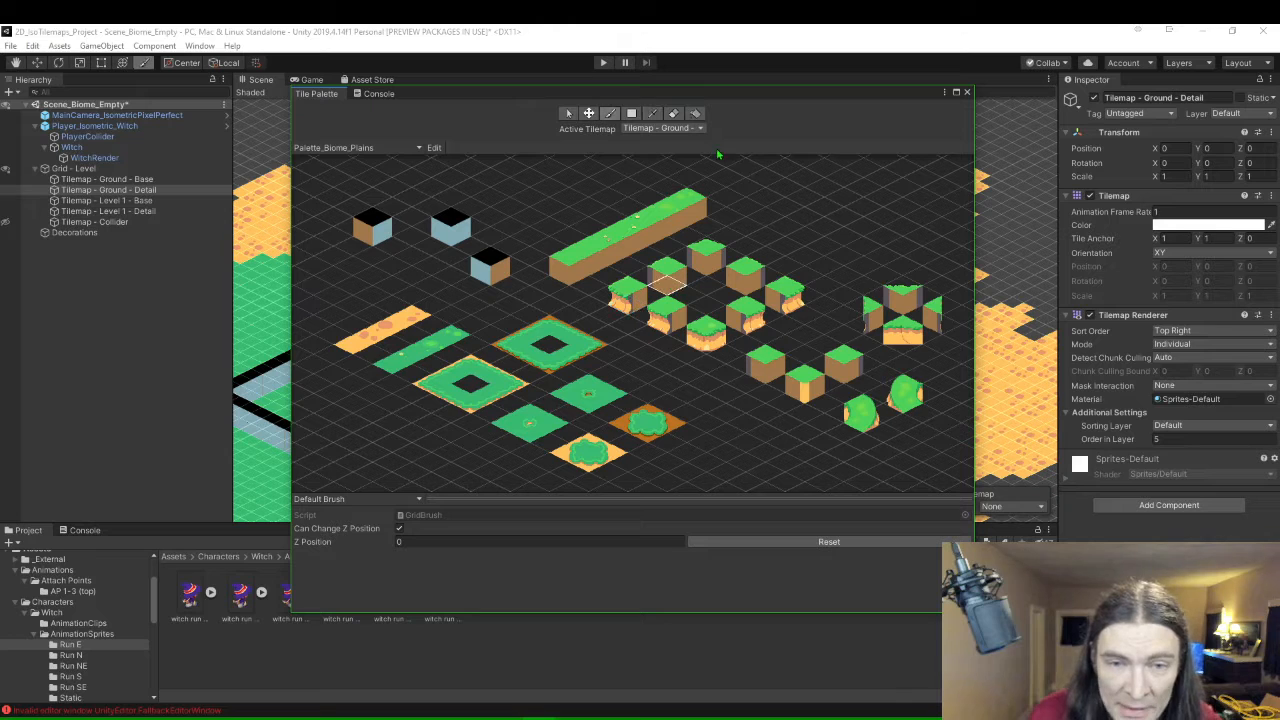
{"action": "left_click_drag", "start_coordinate": [646, 94], "coordinate": [1279, 110]}
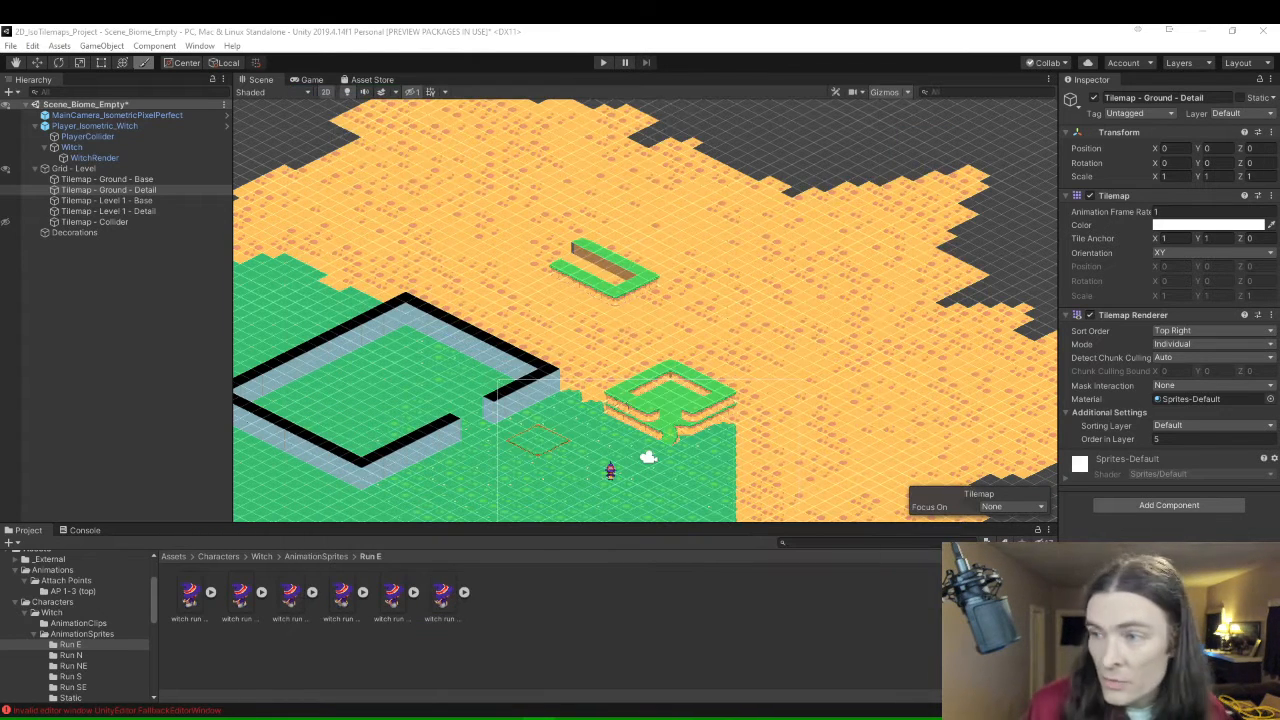
{"action": "left_click", "coordinate": [573, 264]}
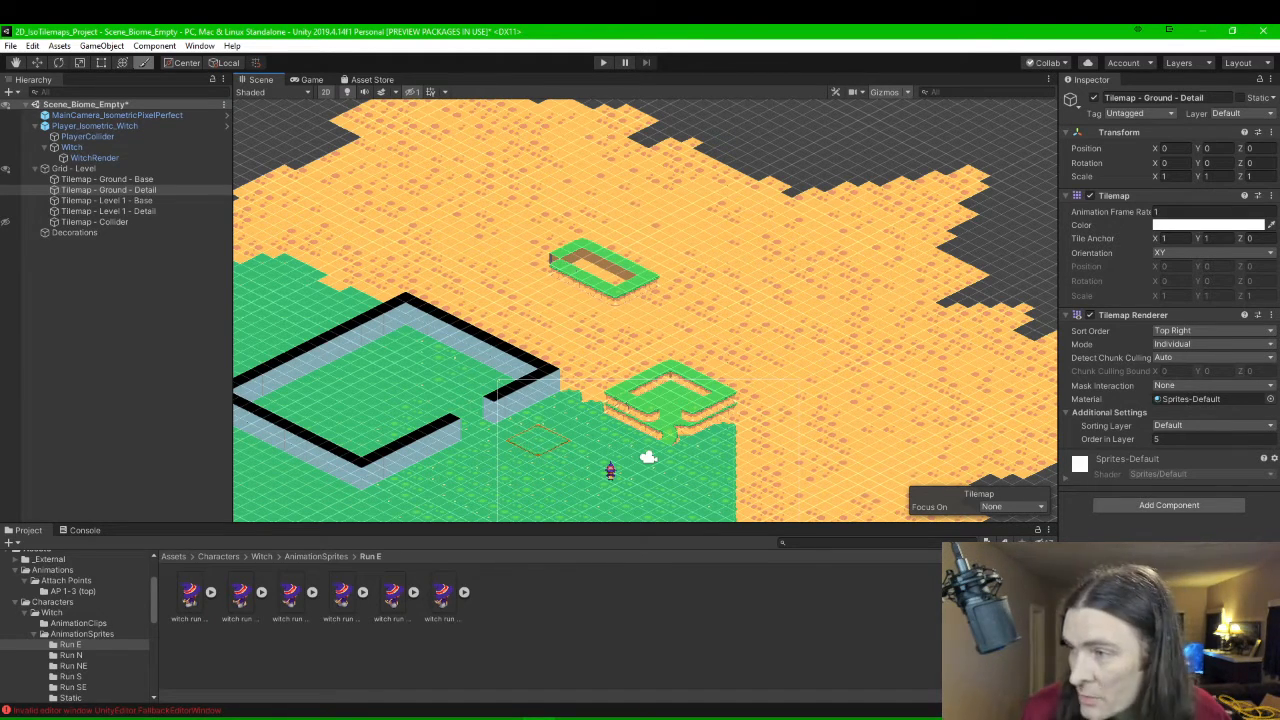
{"action": "left_click", "coordinate": [556, 276]}
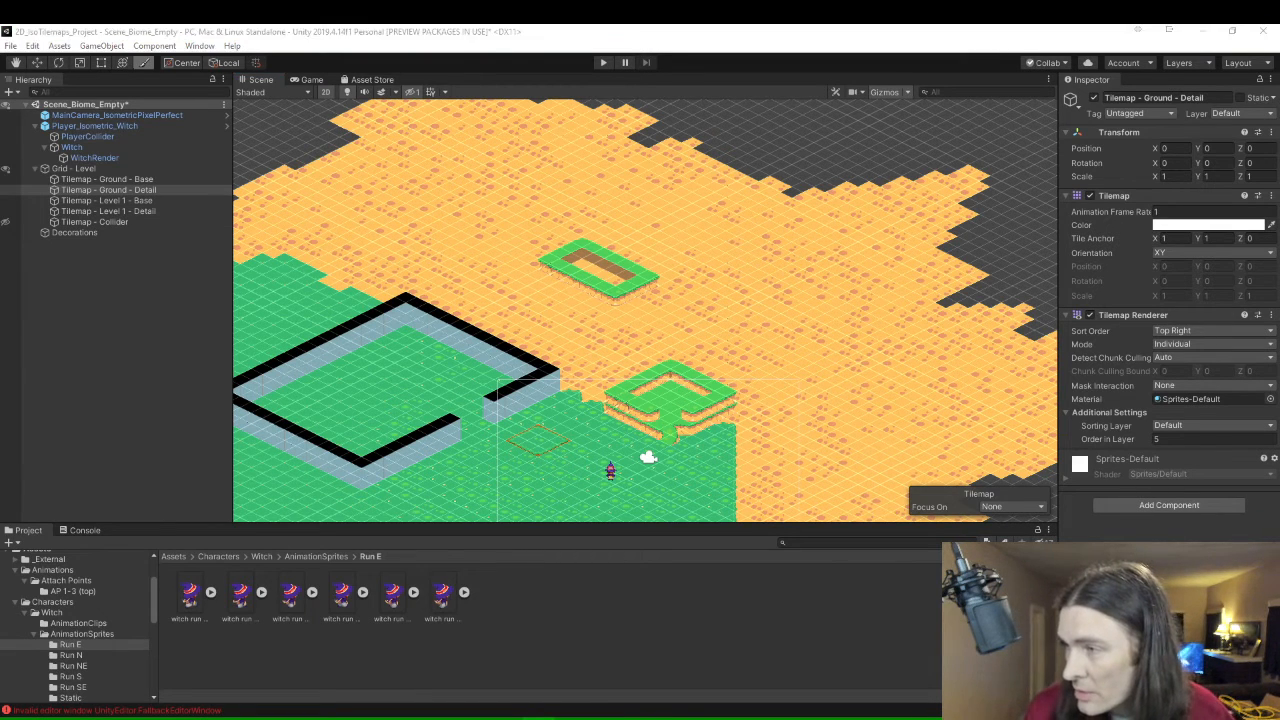
Fill the hollow interior of the new platform with grass blocks, undoing misplaced strokes.
{"action": "left_click", "coordinate": [588, 271]}
{"action": "left_click_drag", "start_coordinate": [588, 271], "coordinate": [617, 286]}
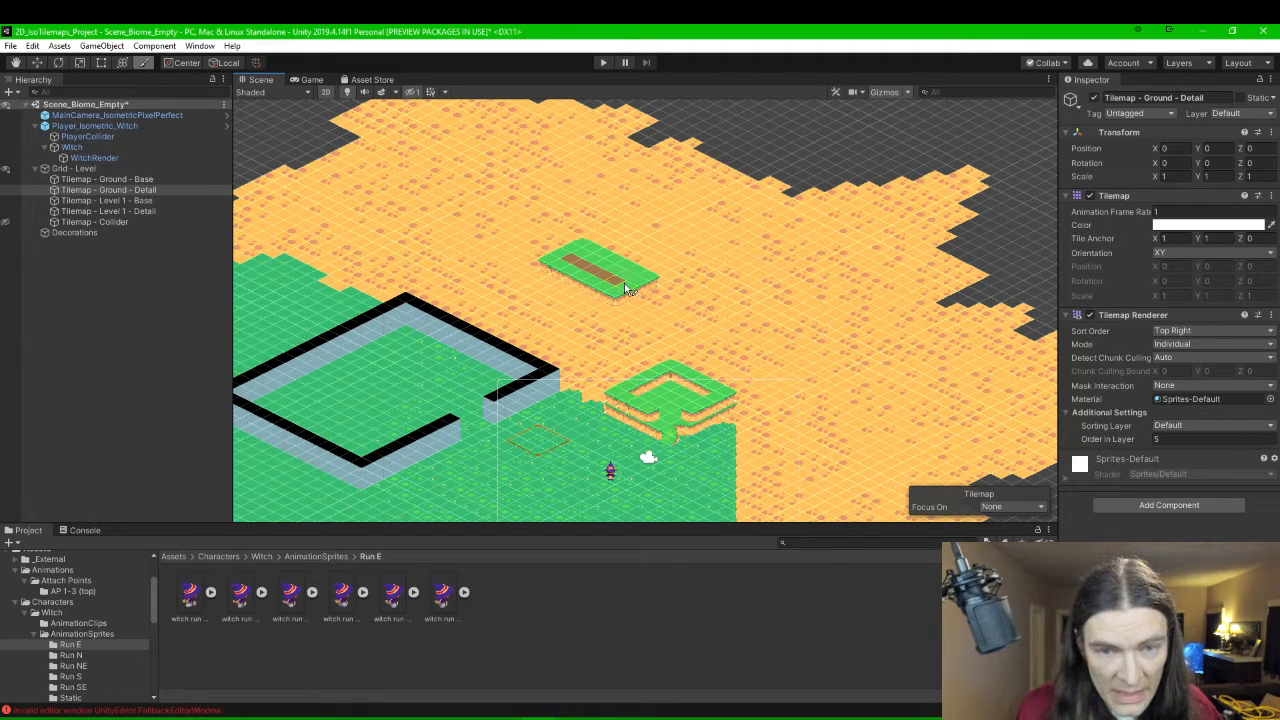
{"action": "key", "text": "ctrl+z"}
{"action": "key", "text": "ctrl+z"}
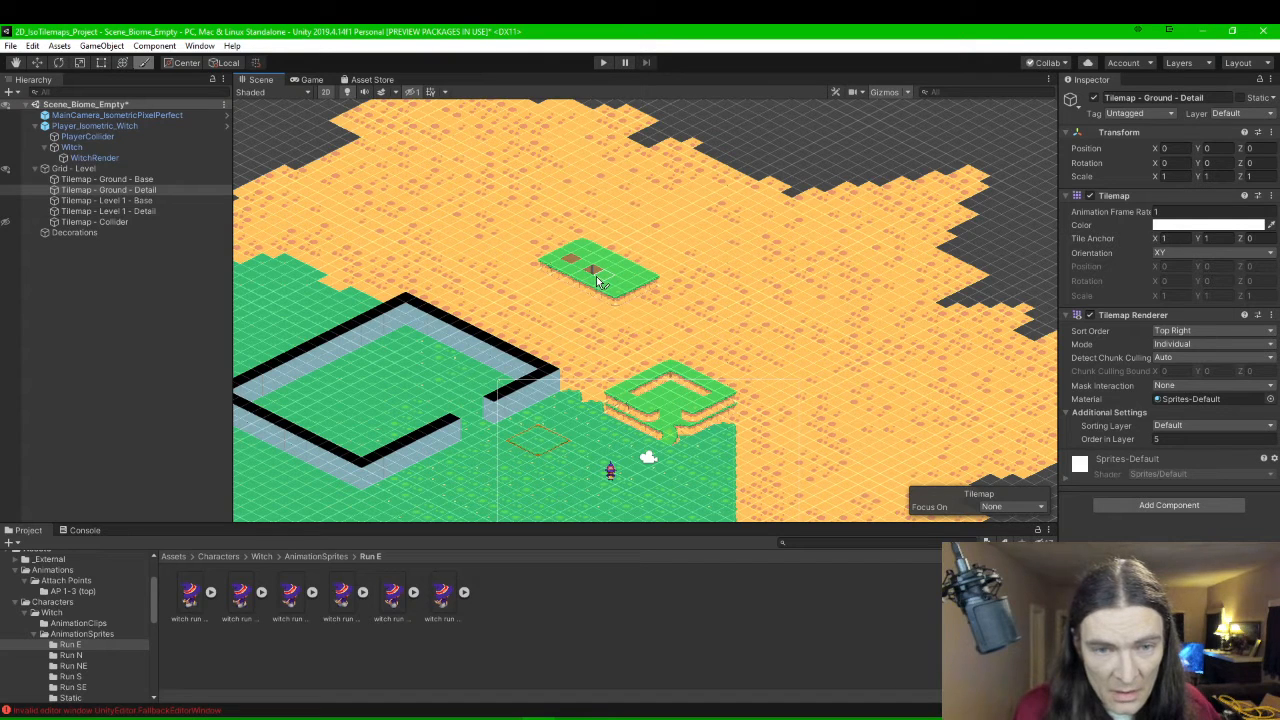
{"action": "left_click_drag", "start_coordinate": [597, 282], "coordinate": [577, 277]}
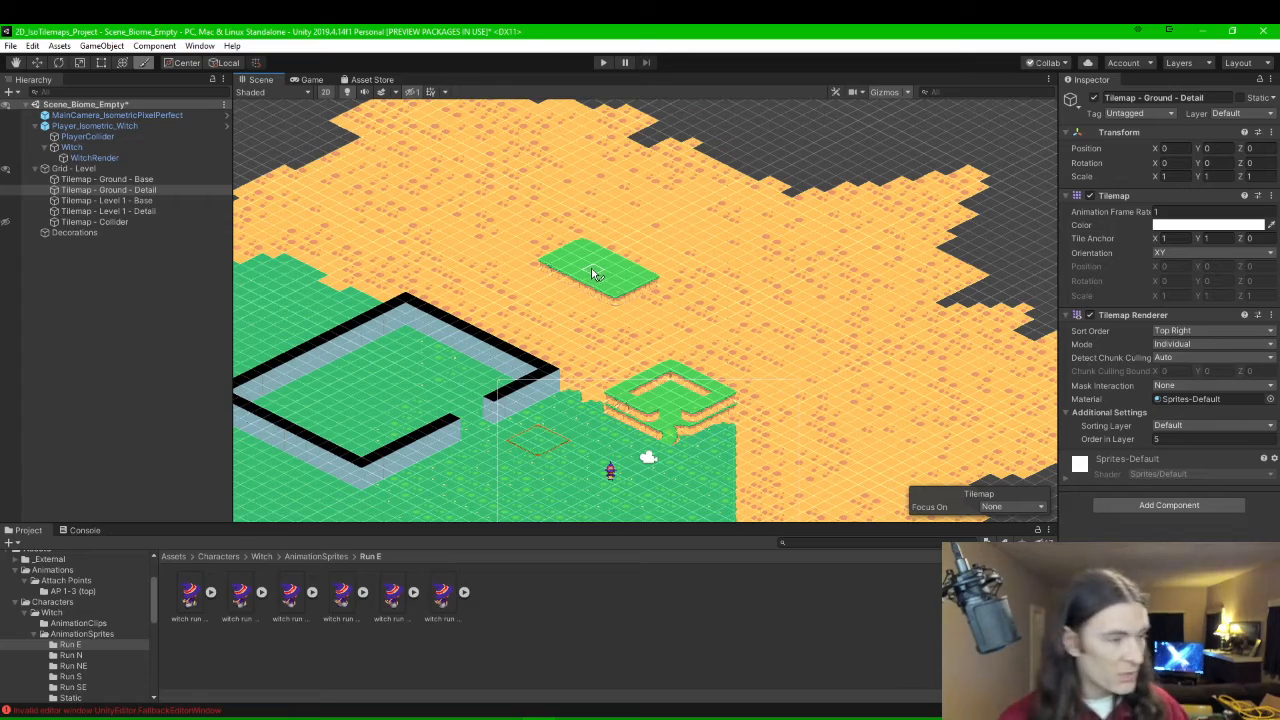
Repaint the platform's interior tiles with plain grass blocks for a seamless top, undoing the misplaced tile at the back corner.
{"action": "scroll", "coordinate": [598, 275], "scroll_direction": "up", "scroll_amount": 5}
{"action": "scroll", "coordinate": [605, 278], "scroll_direction": "up", "scroll_amount": 2}
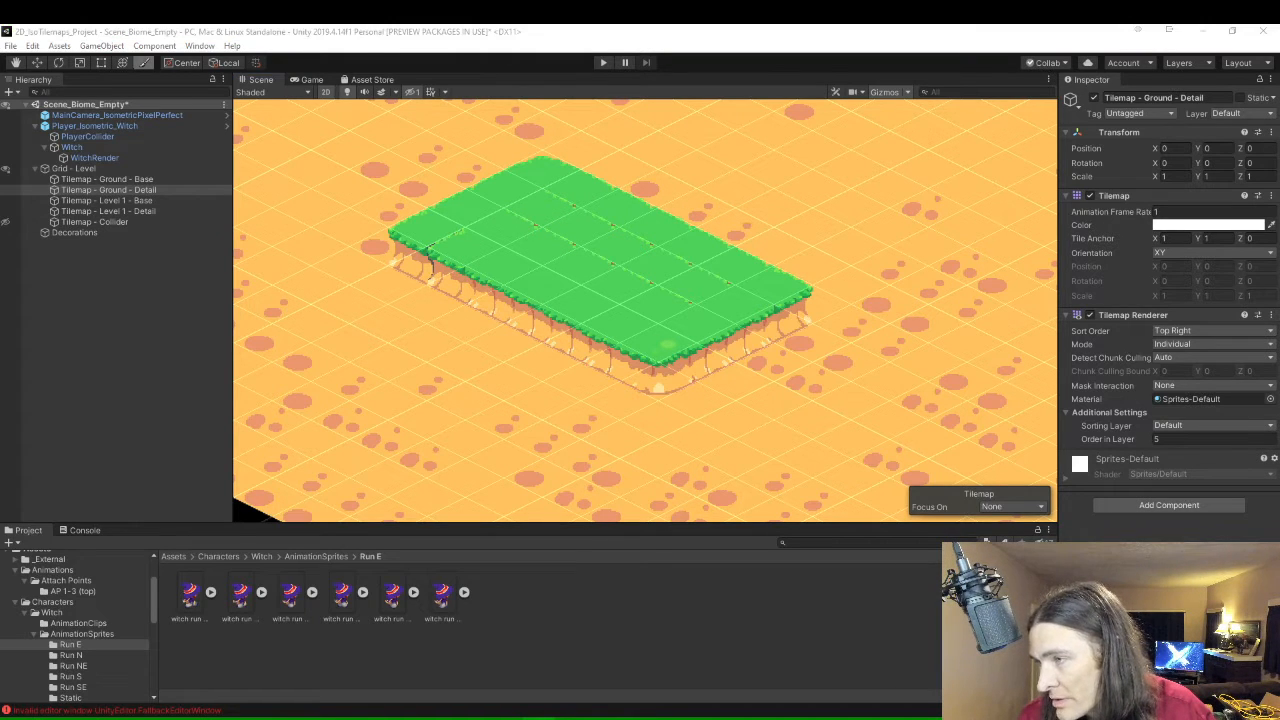
{"action": "left_click", "coordinate": [560, 220]}
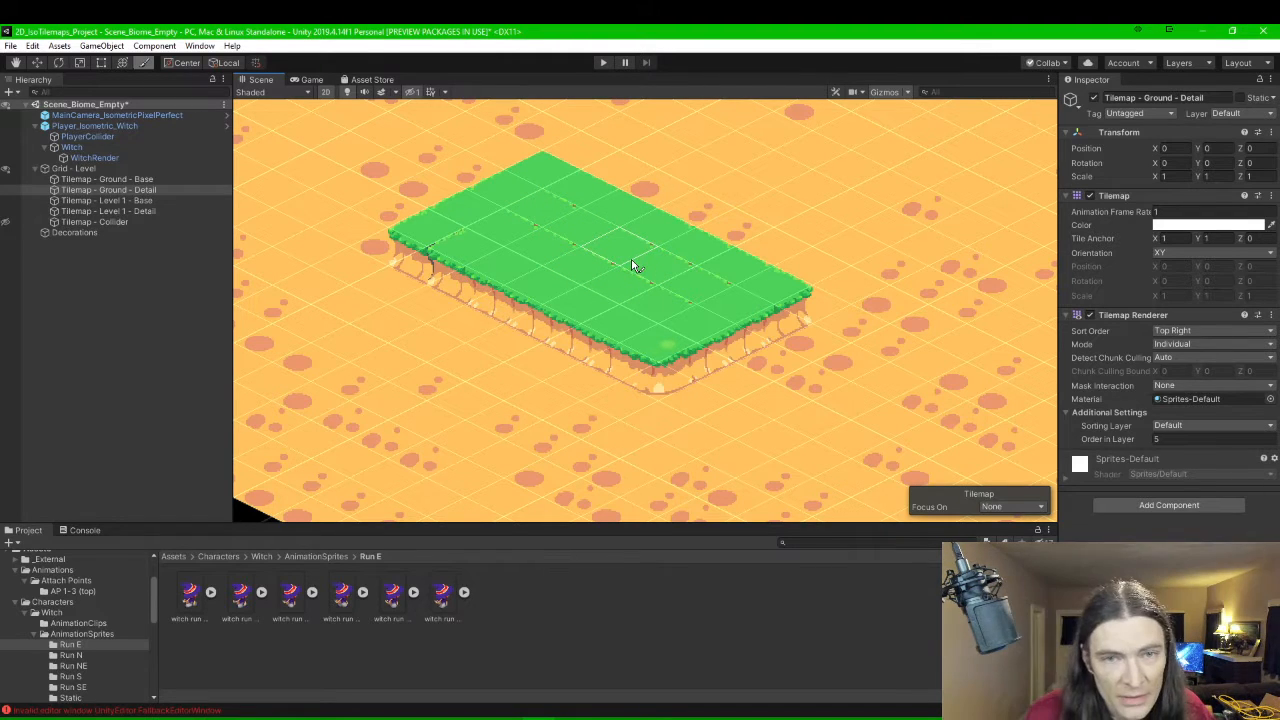
{"action": "key", "text": "ctrl+z"}
{"action": "key", "text": "ctrl+z"}
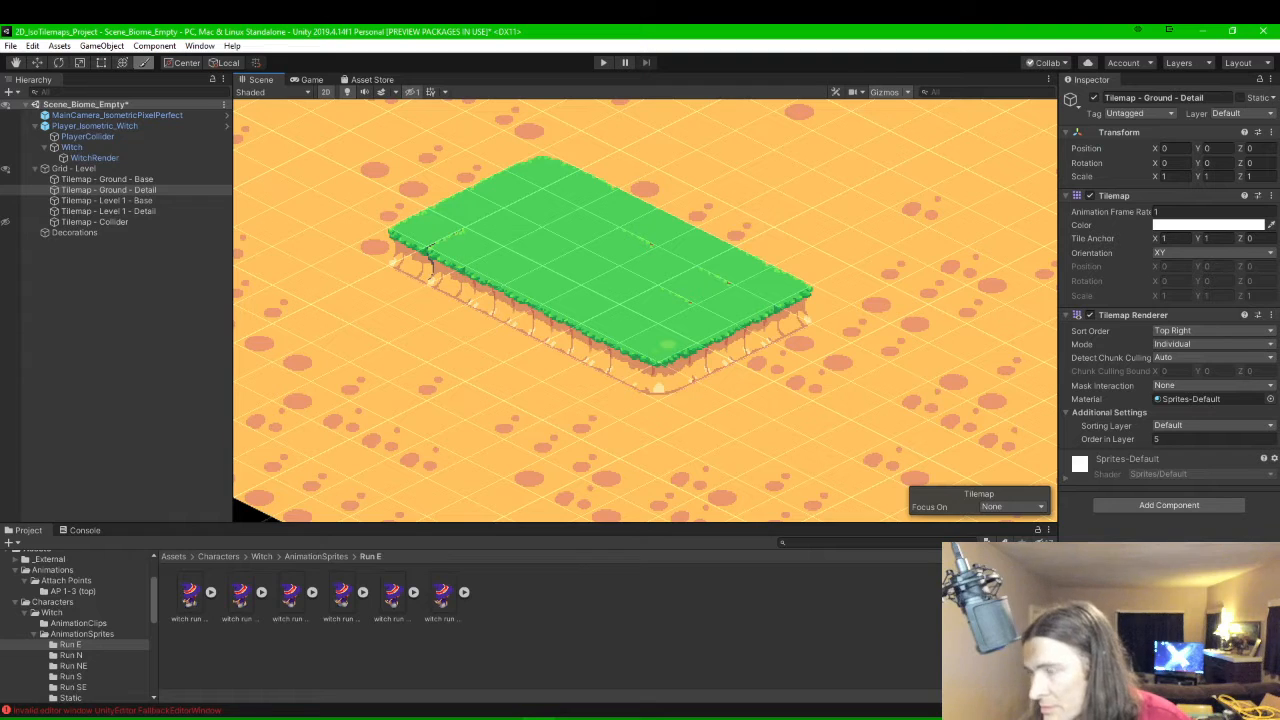
{"action": "left_click", "coordinate": [655, 331]}
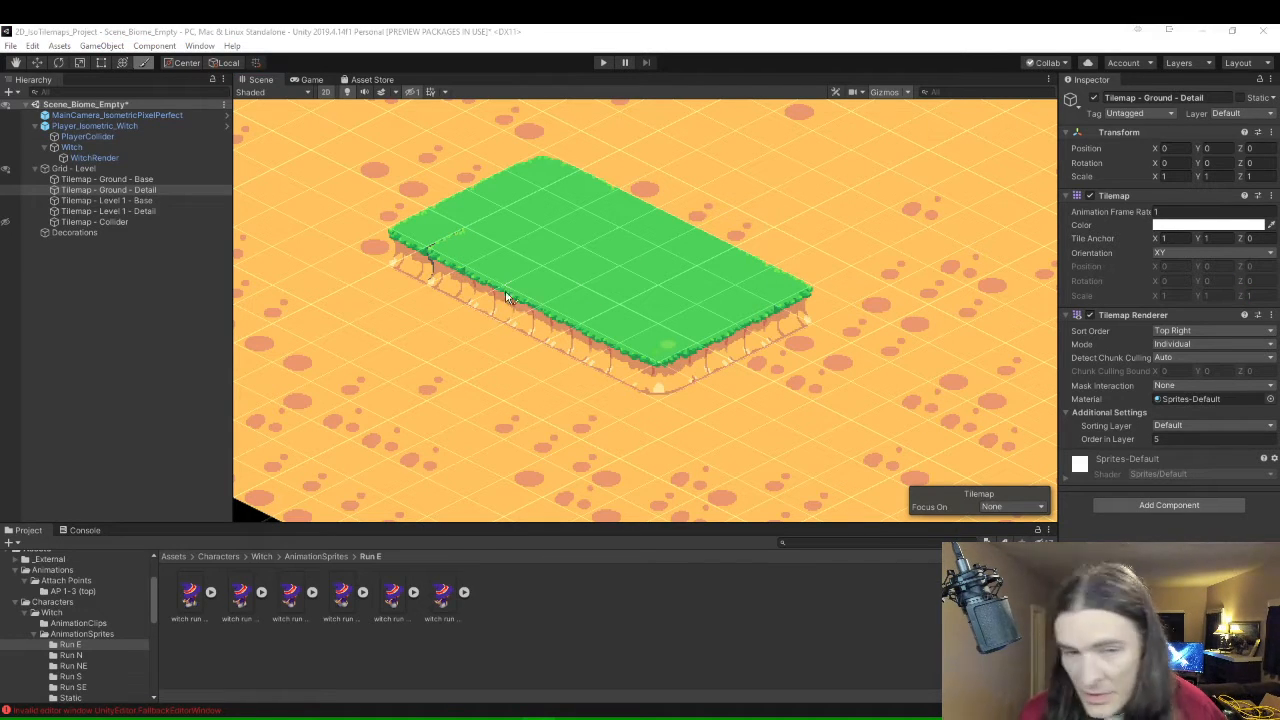
{"action": "left_click", "coordinate": [456, 290]}
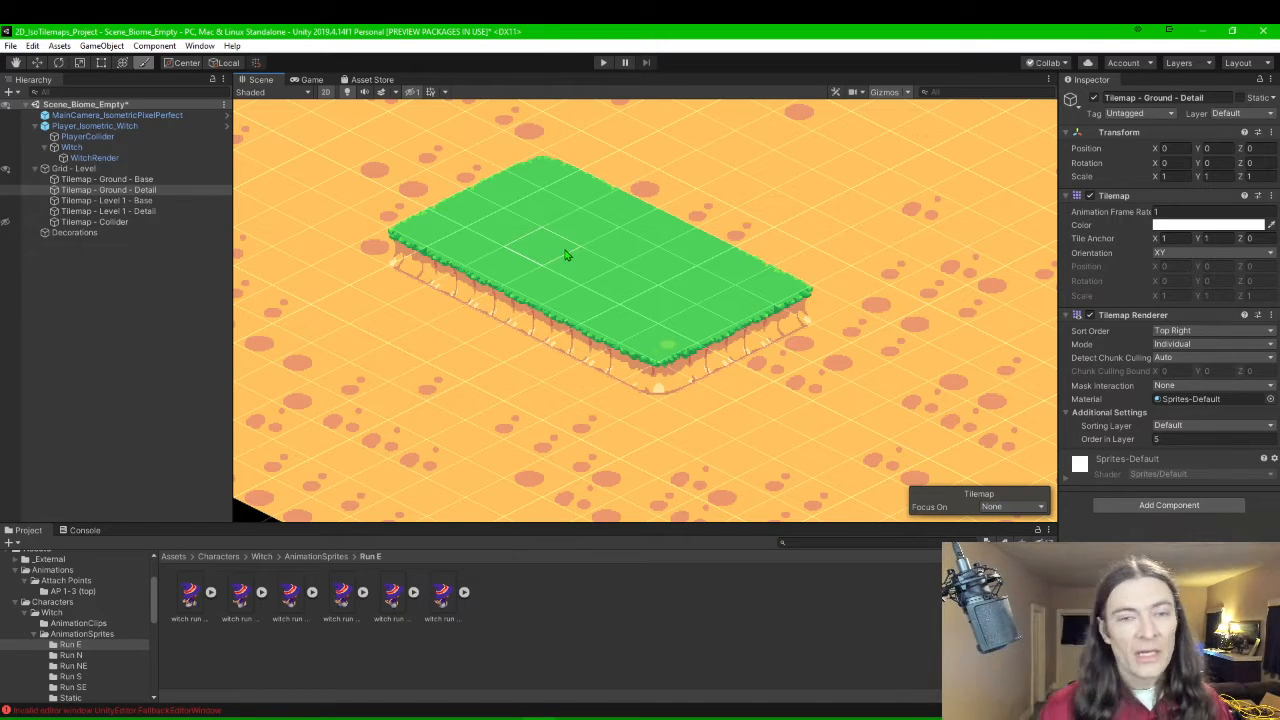
Make Tilemap - Collider the painting target and examine the left-corner grass cliff block in Palette_Biome_Plains.
{"action": "left_click", "coordinate": [110, 222]}
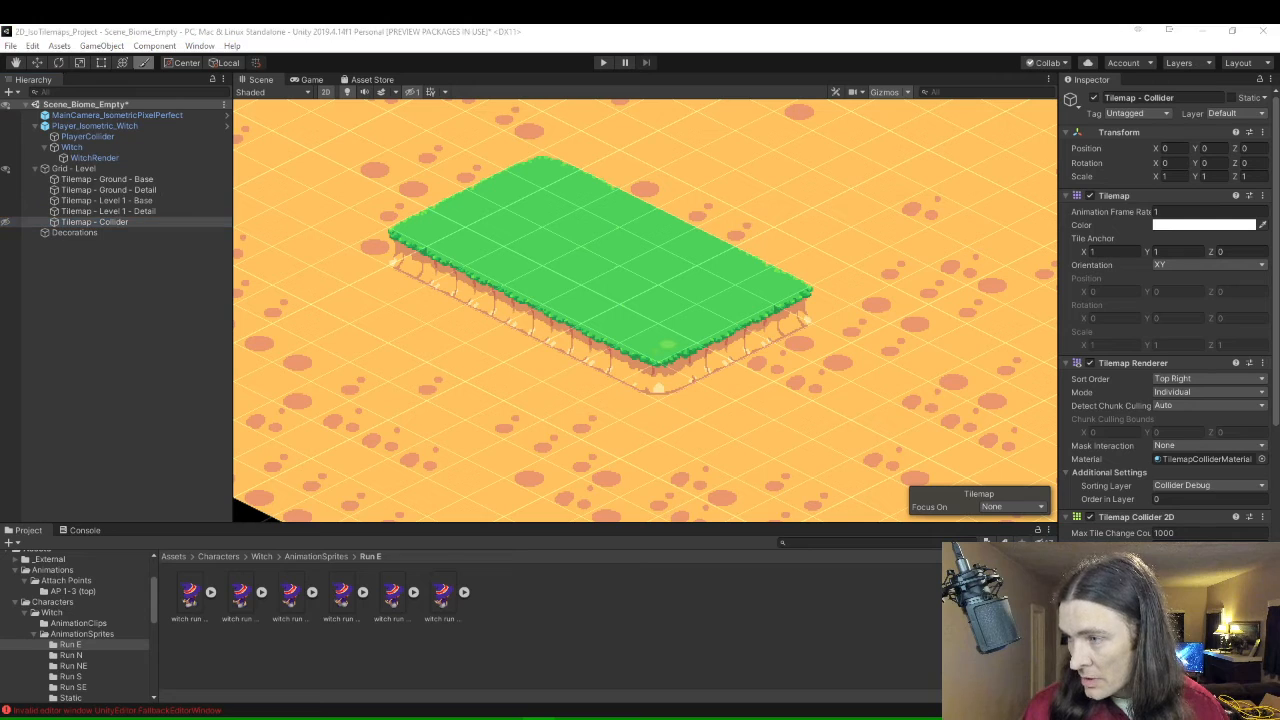
{"action": "left_click_drag", "start_coordinate": [1279, 160], "coordinate": [744, 123]}
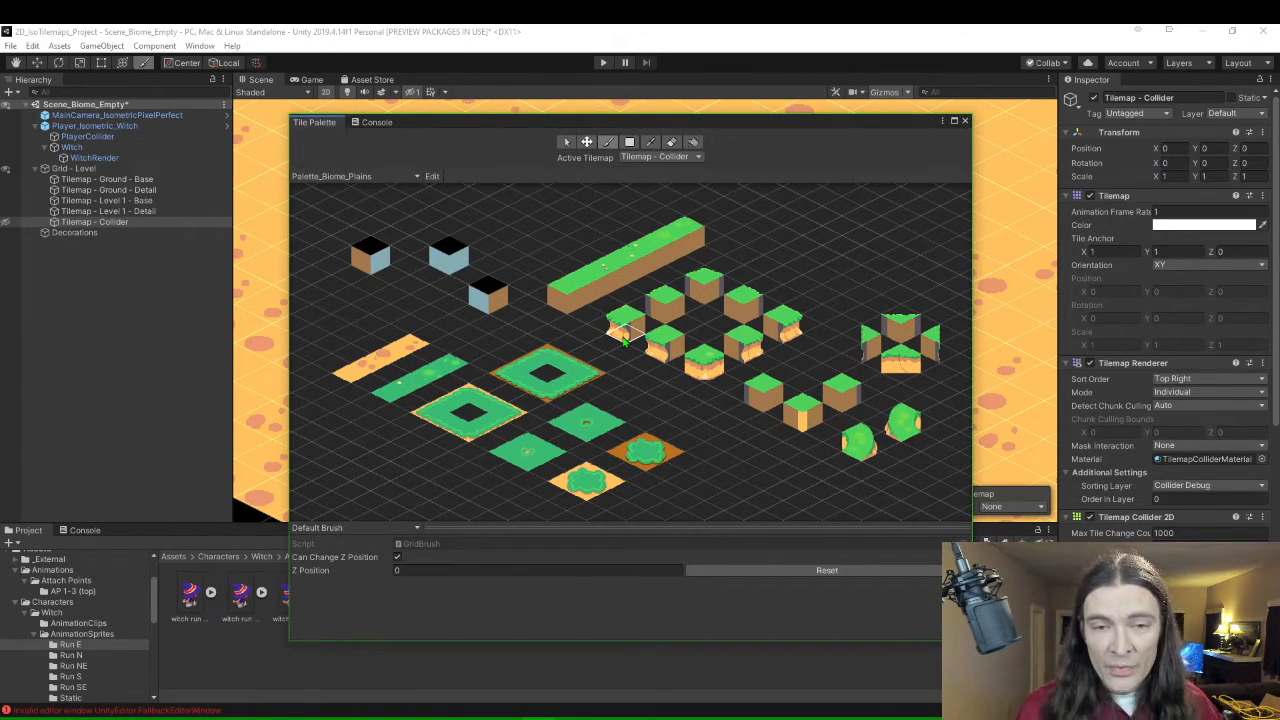
{"action": "scroll", "coordinate": [622, 340], "scroll_direction": "up", "scroll_amount": 4}
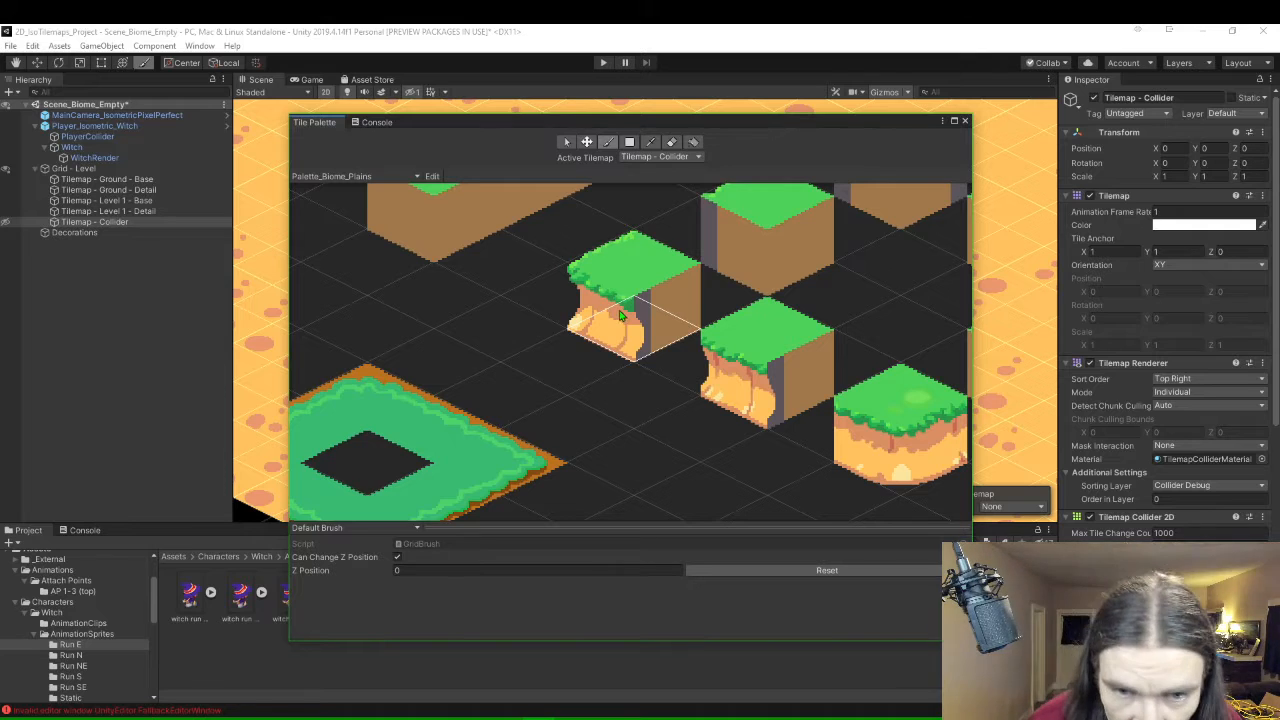
{"action": "scroll", "coordinate": [675, 326], "scroll_direction": "down", "scroll_amount": 1}
{"action": "scroll", "coordinate": [675, 326], "scroll_direction": "down", "scroll_amount": 1}
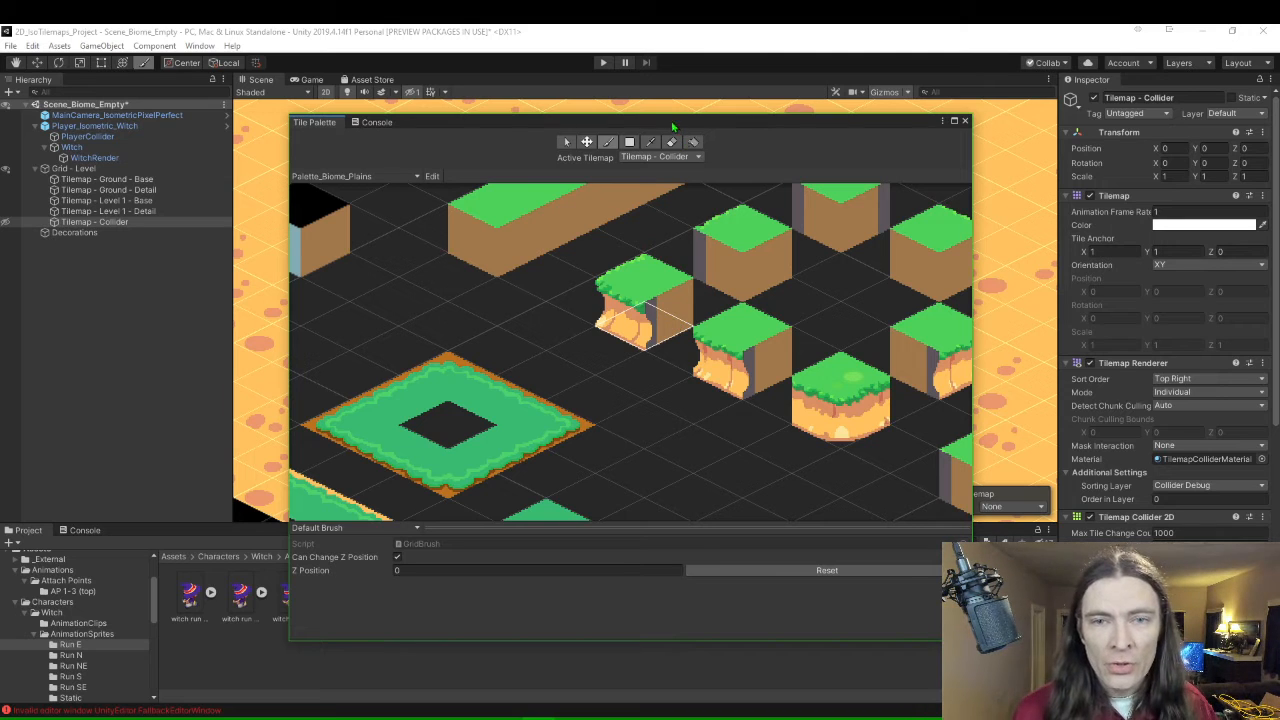
{"action": "left_click_drag", "start_coordinate": [675, 126], "coordinate": [762, 115]}
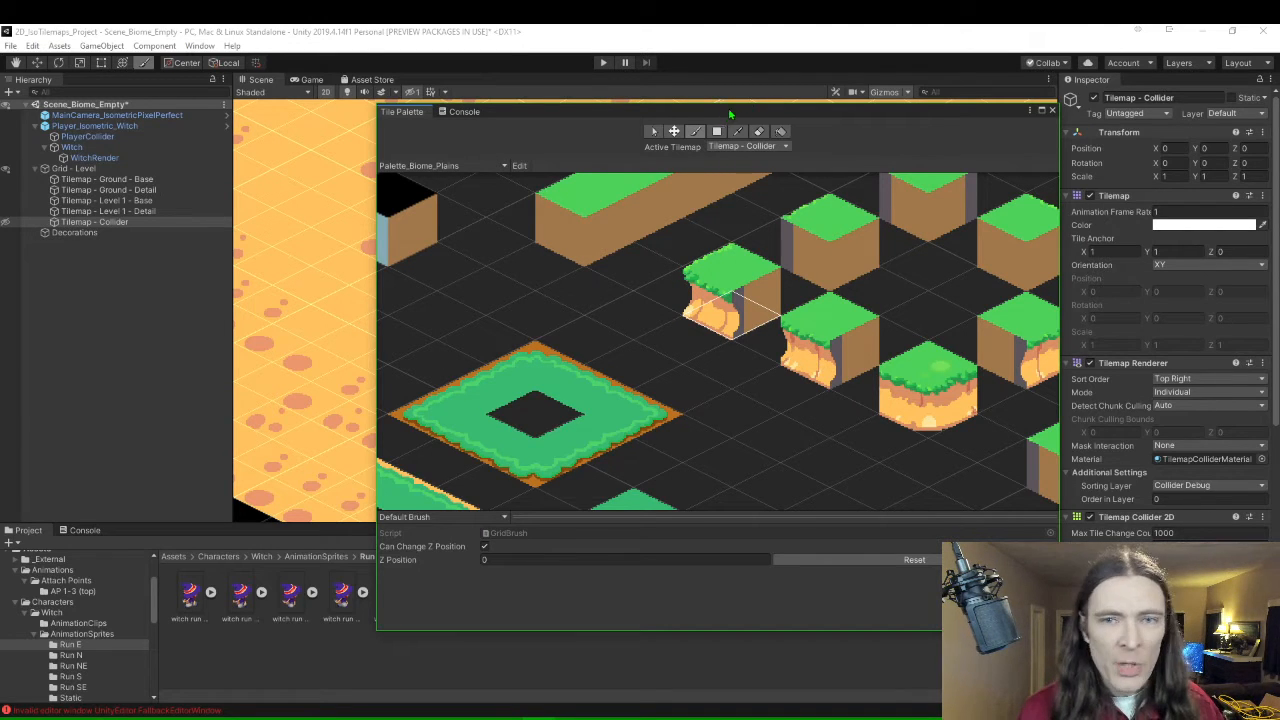
{"action": "left_click_drag", "start_coordinate": [730, 114], "coordinate": [1279, 34]}
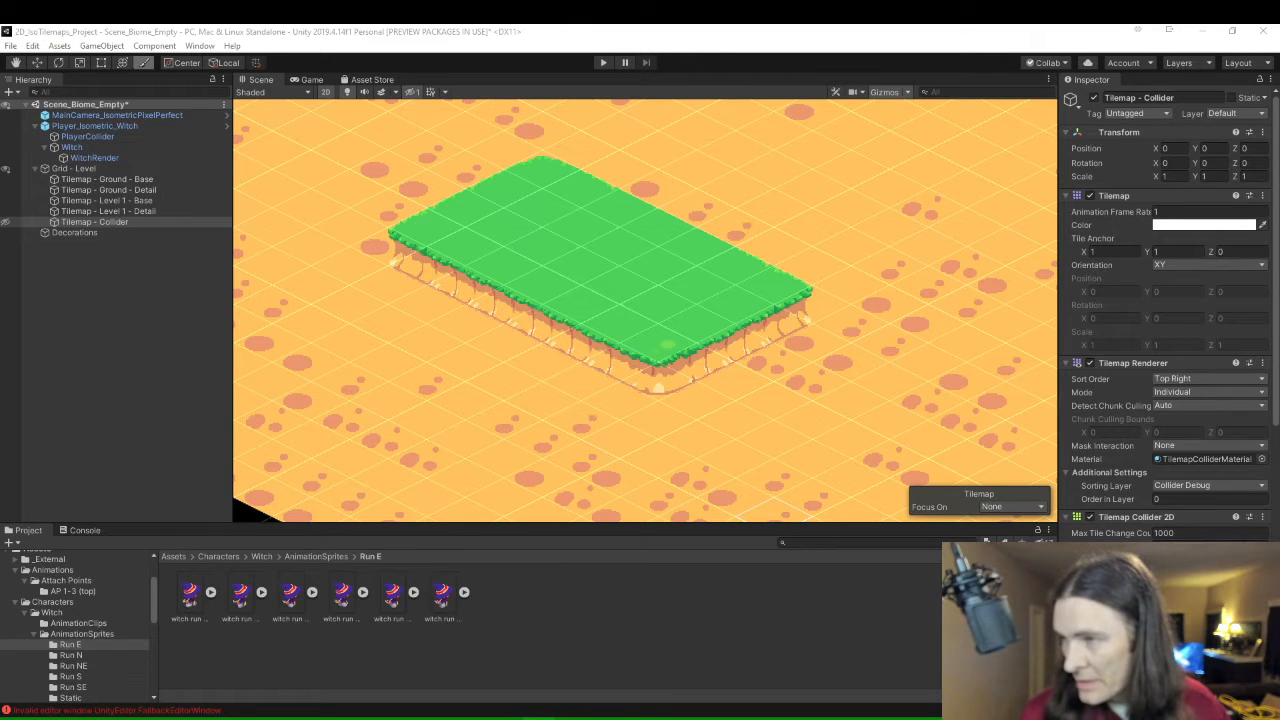
Check how the palette's Active Tilemap follows the layer selection, trying Ground - Detail and Level 1 - Detail and ending on Tilemap - Collider.
{"action": "left_click_drag", "start_coordinate": [1279, 160], "coordinate": [731, 131]}
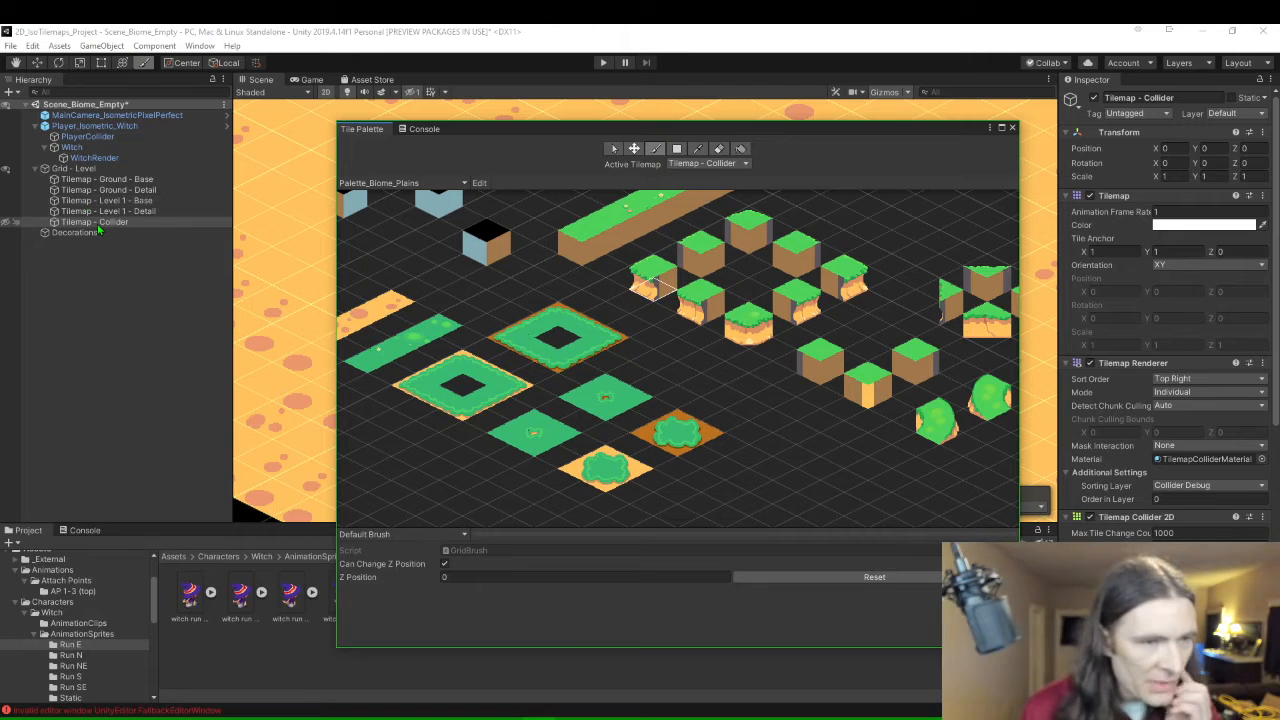
{"action": "left_click", "coordinate": [748, 164]}
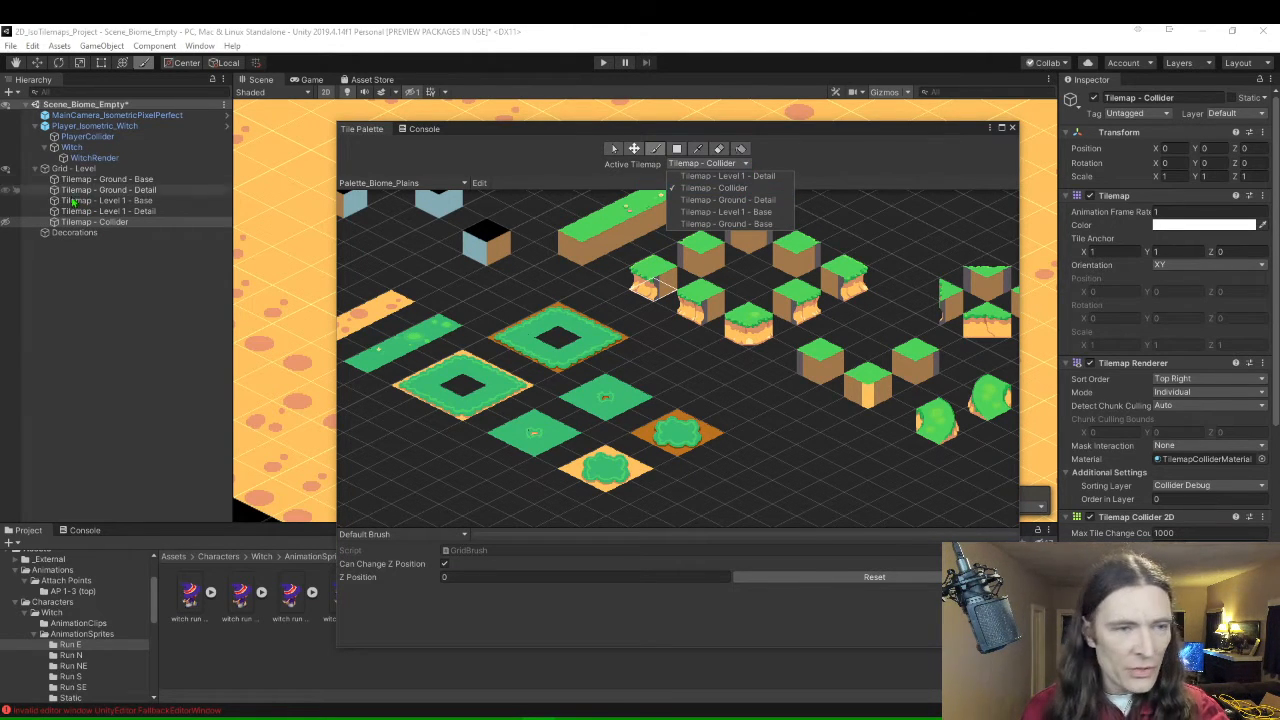
{"action": "left_click", "coordinate": [147, 191]}
{"action": "left_click", "coordinate": [147, 191]}
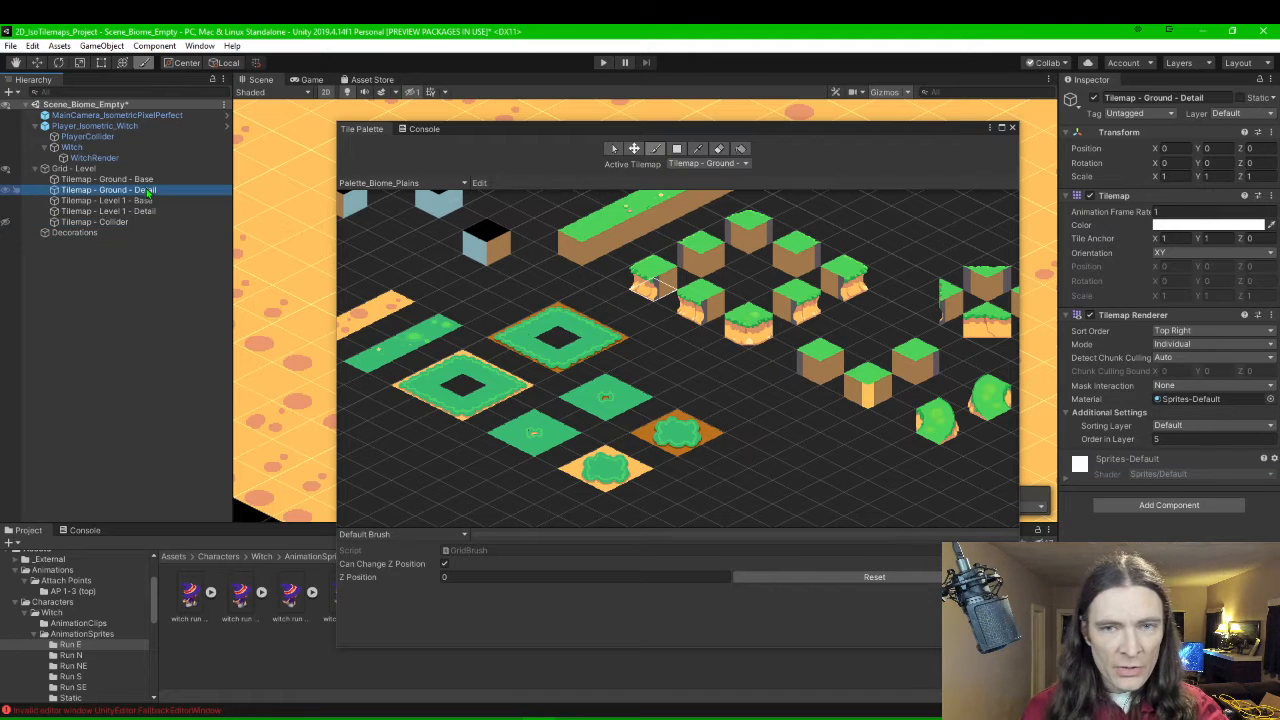
{"action": "left_click", "coordinate": [118, 211]}
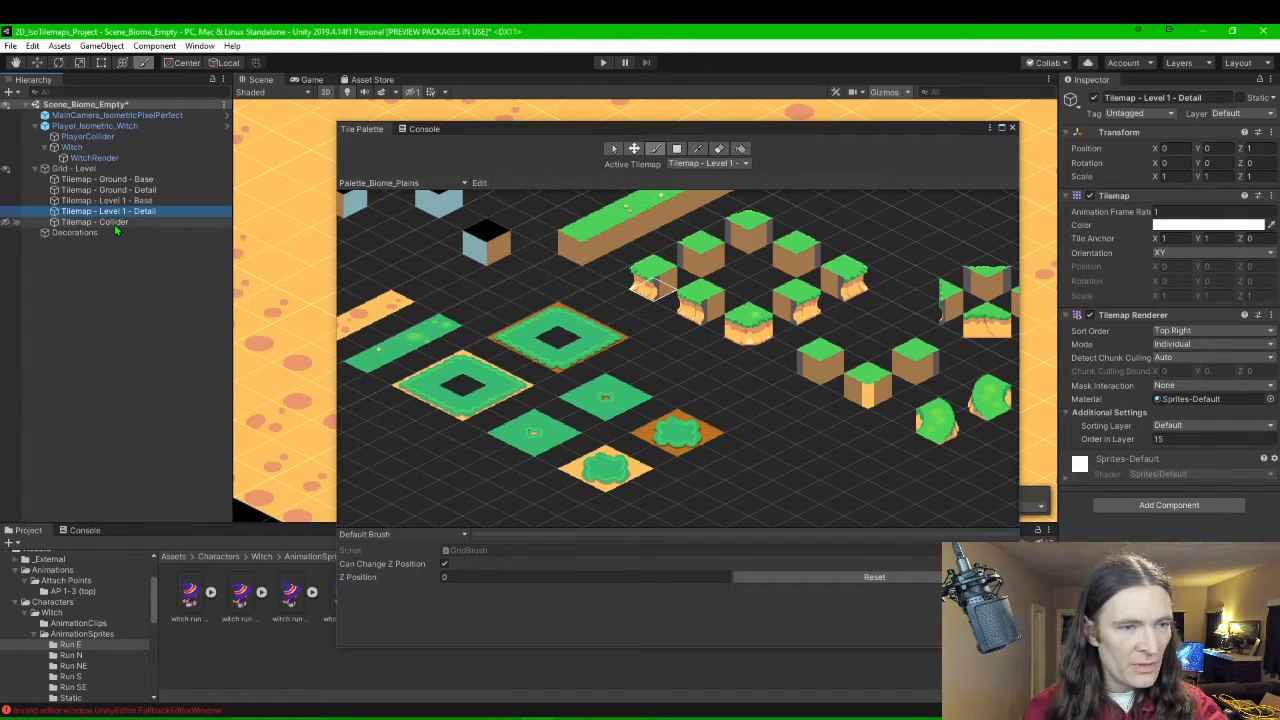
{"action": "left_click", "coordinate": [115, 224]}
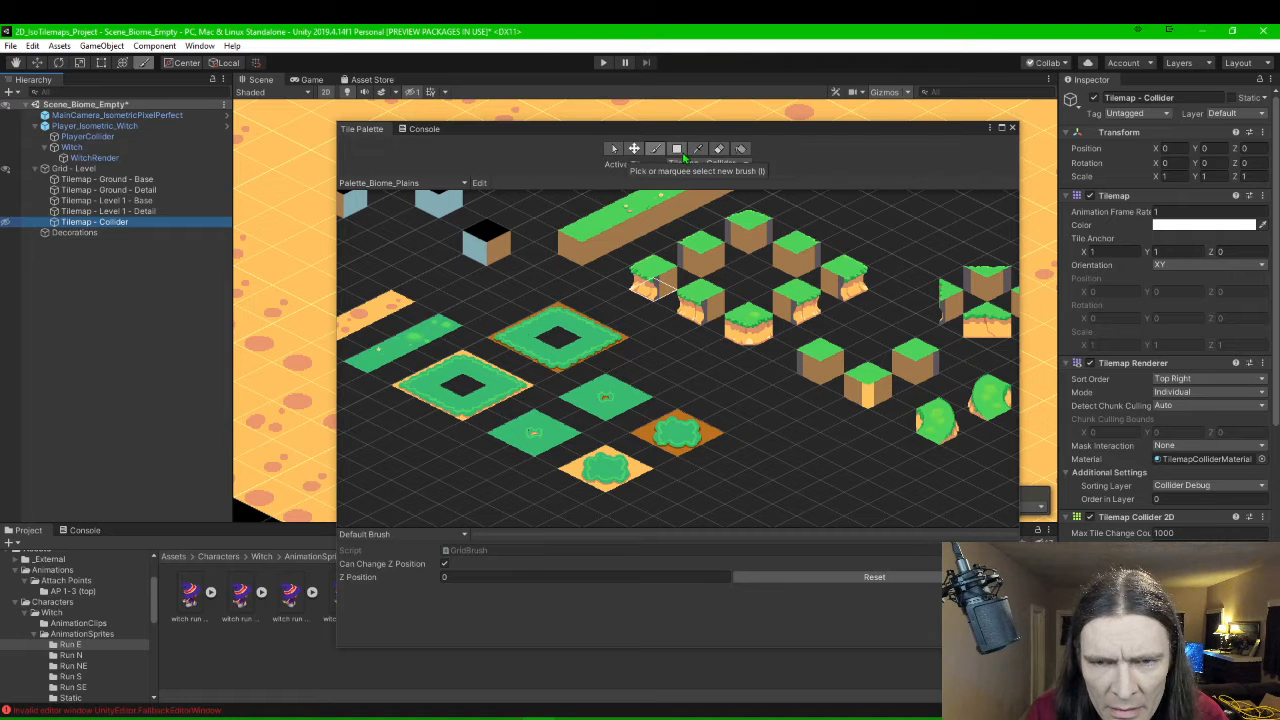
{"action": "left_click", "coordinate": [696, 123]}
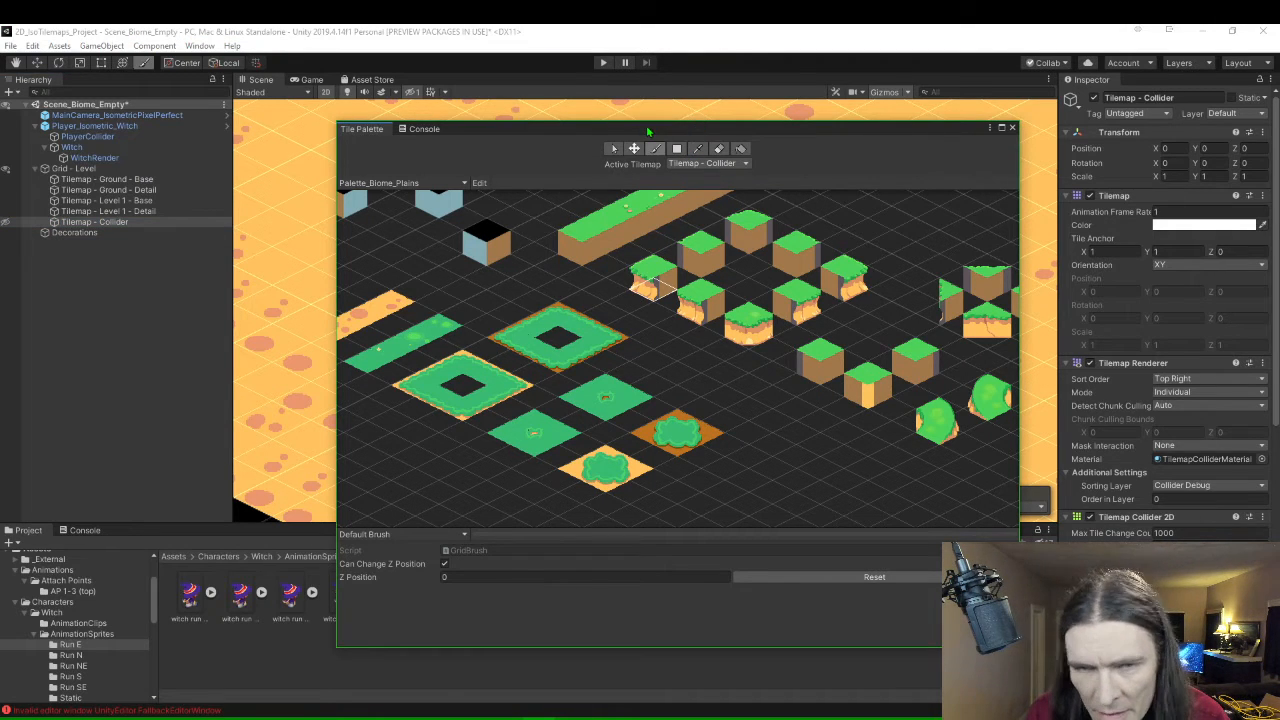
{"action": "left_click_drag", "start_coordinate": [649, 132], "coordinate": [1279, 146]}
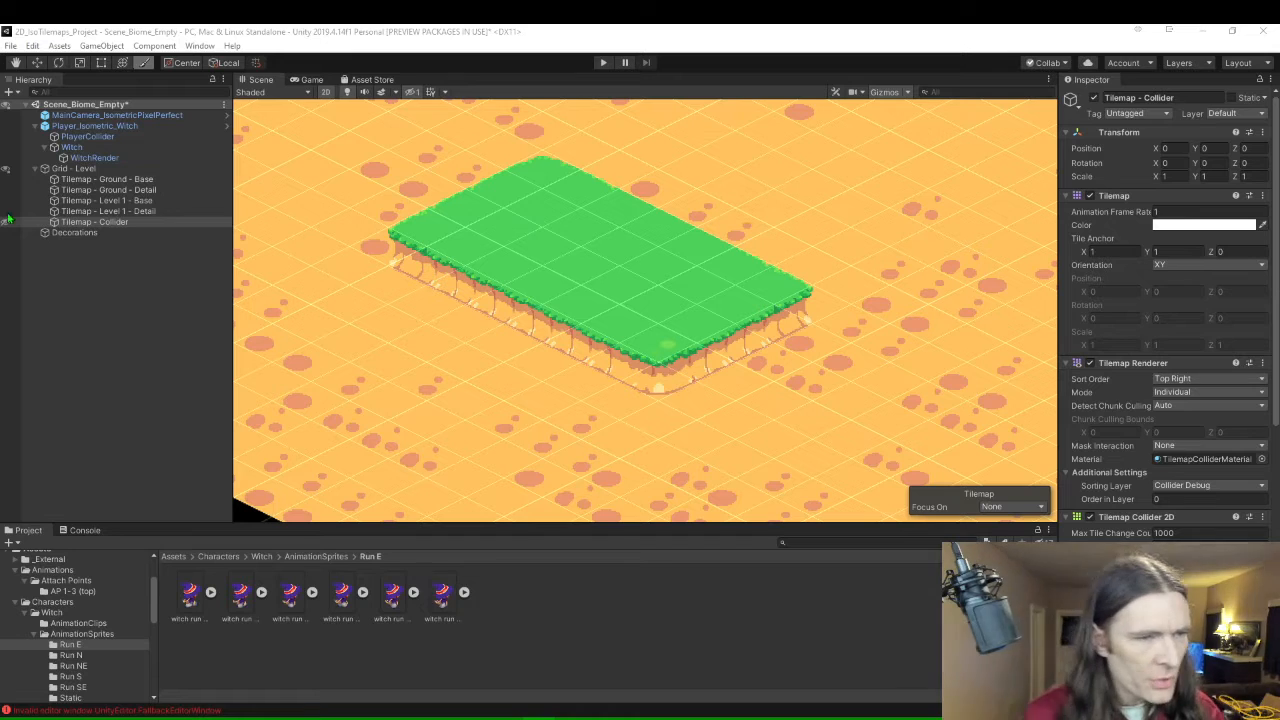
Show the Tilemap - Collider layer and paint collider tiles along the new platform's two front edges, including the front corner.
{"action": "left_click", "coordinate": [208, 246]}
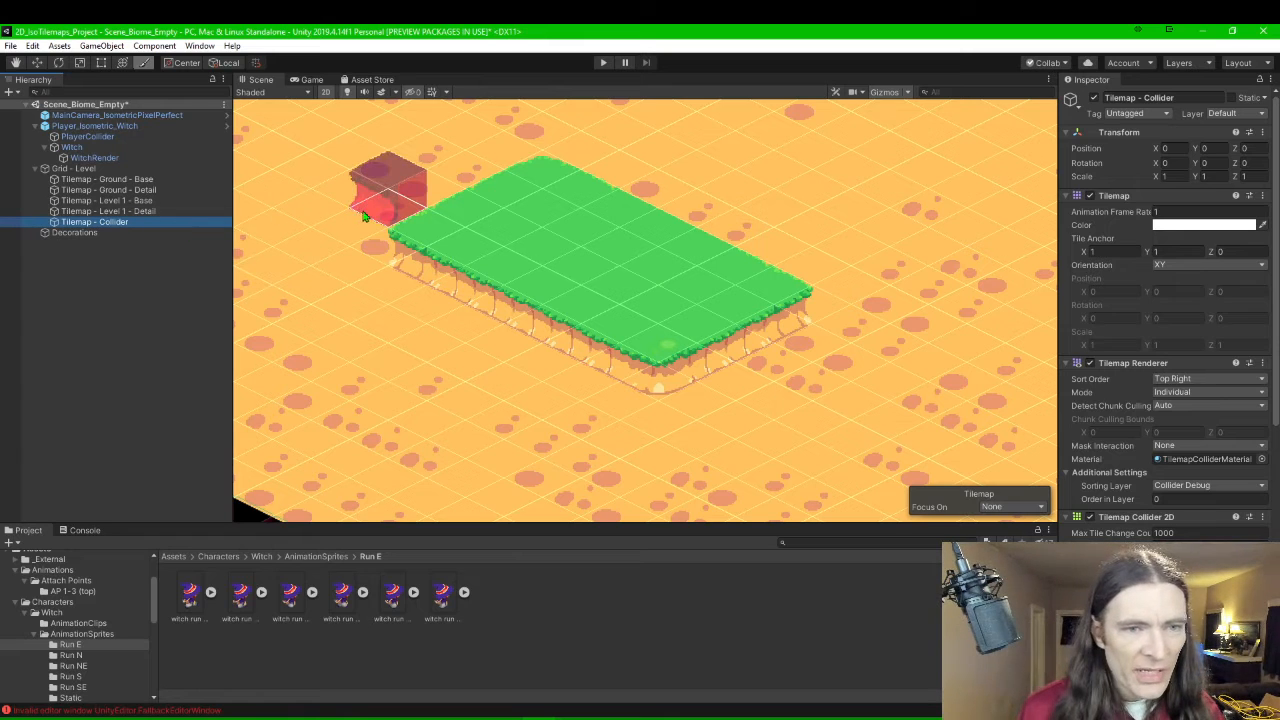
{"action": "left_click", "coordinate": [415, 263]}
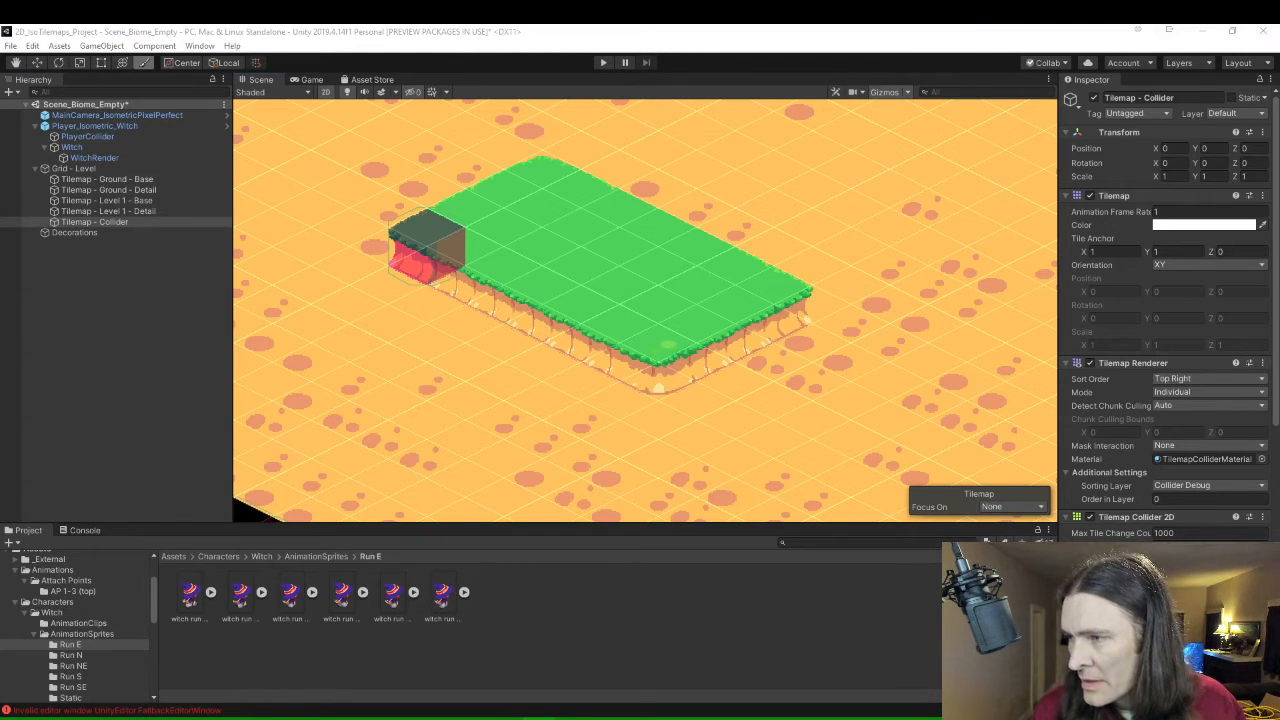
{"action": "left_click", "coordinate": [488, 292]}
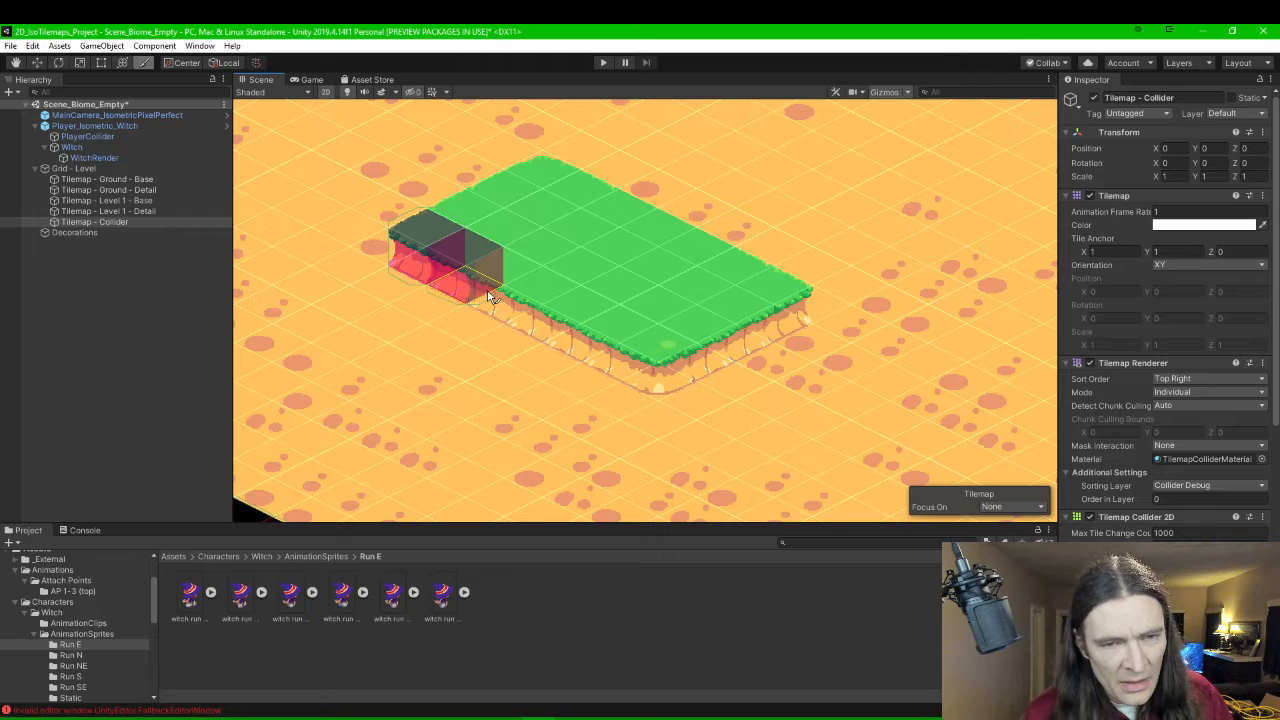
{"action": "mouse_move", "coordinate": [488, 296]}
{"action": "left_mouse_down"}
{"action": "mouse_move", "coordinate": [606, 348]}
{"action": "mouse_move", "coordinate": [642, 348]}
{"action": "mouse_move", "coordinate": [658, 387]}
{"action": "left_mouse_up"}
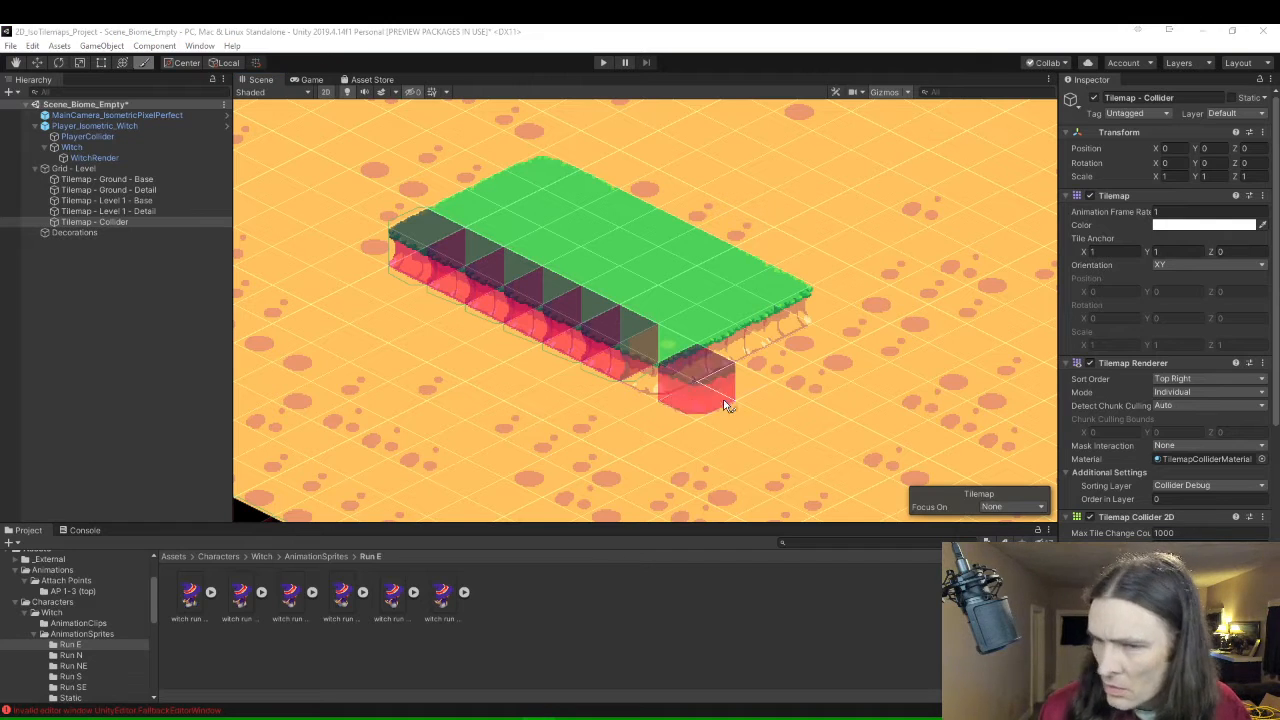
{"action": "left_click", "coordinate": [670, 388]}
{"action": "left_click", "coordinate": [670, 390]}
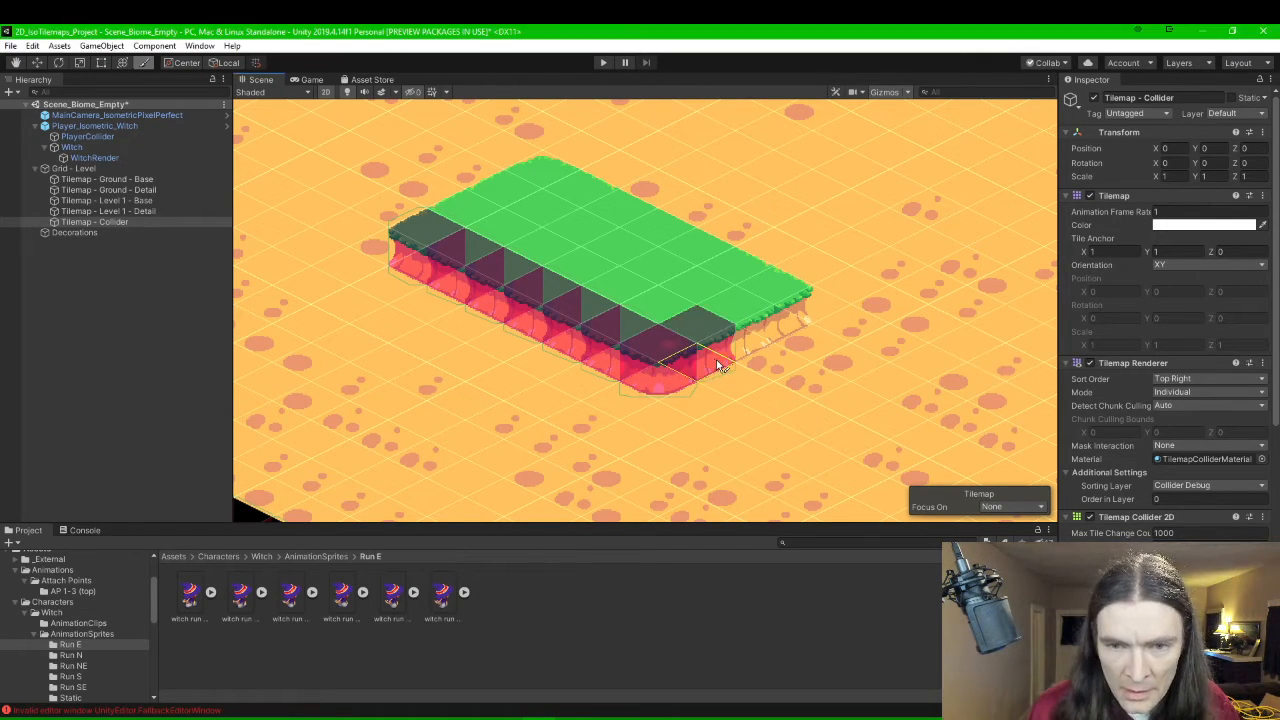
{"action": "left_click_drag", "start_coordinate": [718, 365], "coordinate": [740, 353]}
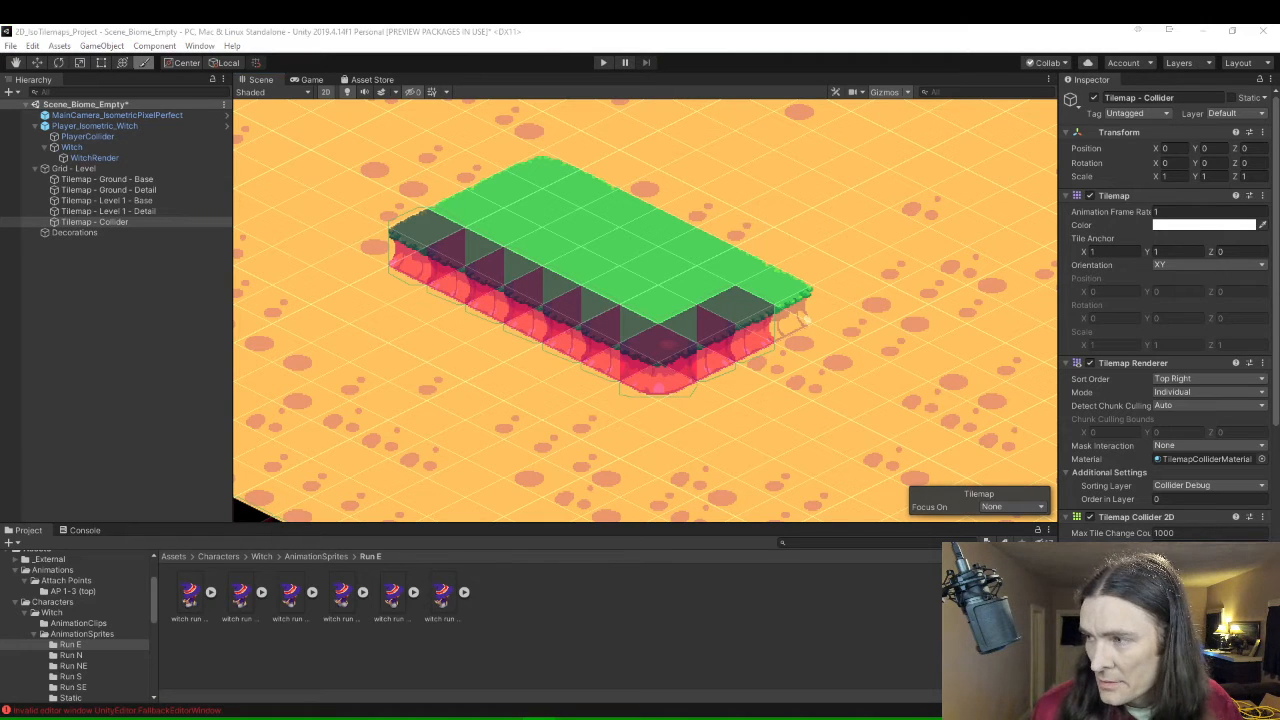
{"action": "left_click", "coordinate": [779, 314]}
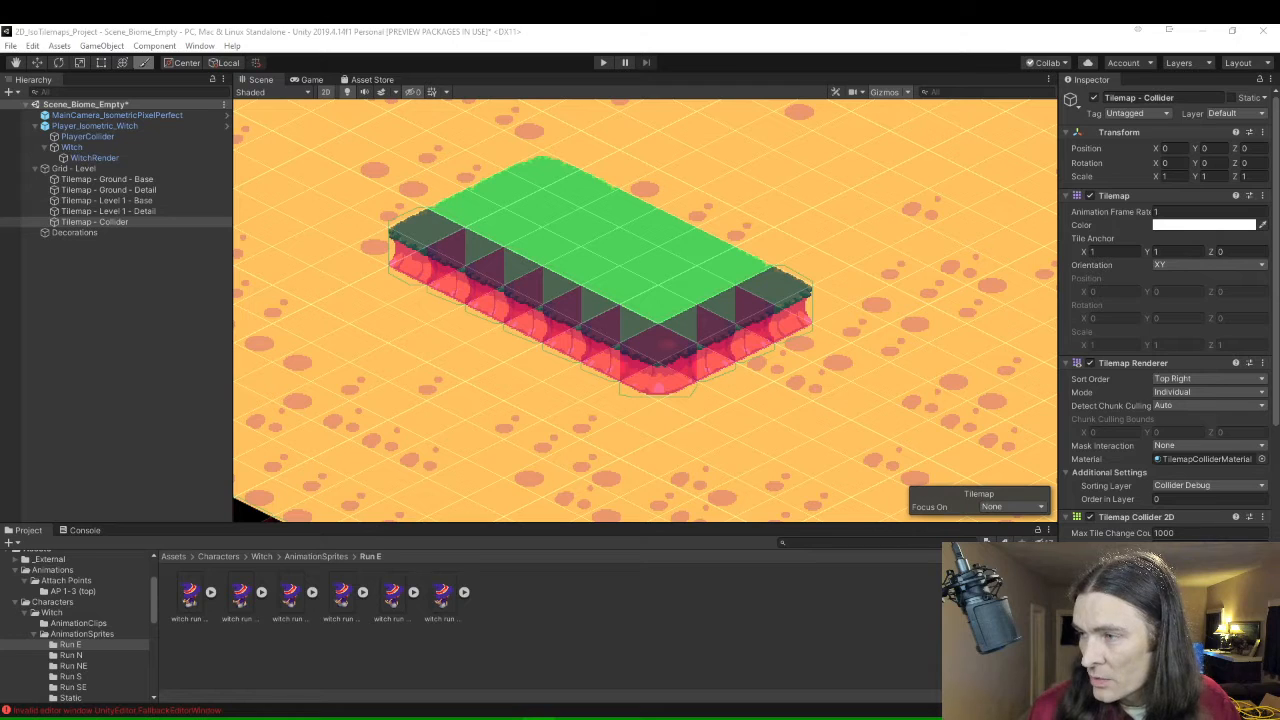
Paint collider tiles along the new platform's long back edge up to the back corner.
{"action": "left_click", "coordinate": [729, 295]}
{"action": "left_click", "coordinate": [703, 286]}
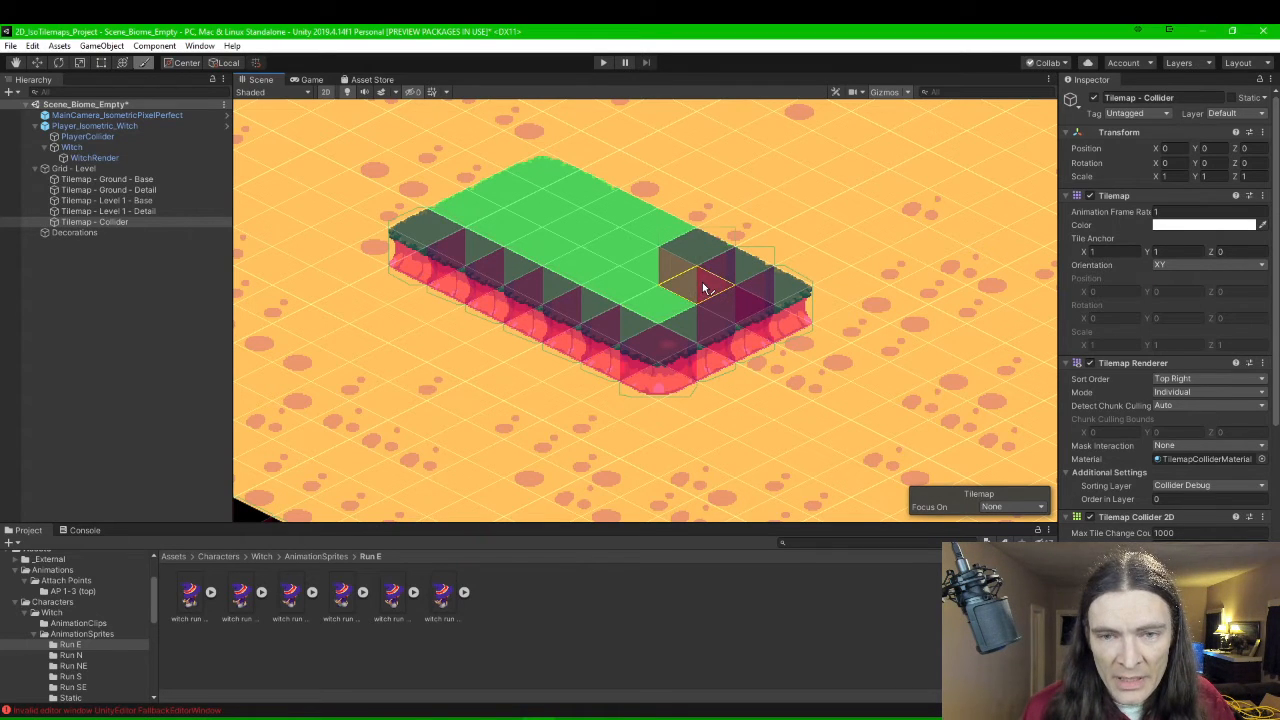
{"action": "left_click", "coordinate": [648, 272]}
{"action": "left_click", "coordinate": [623, 250]}
{"action": "left_click", "coordinate": [586, 240]}
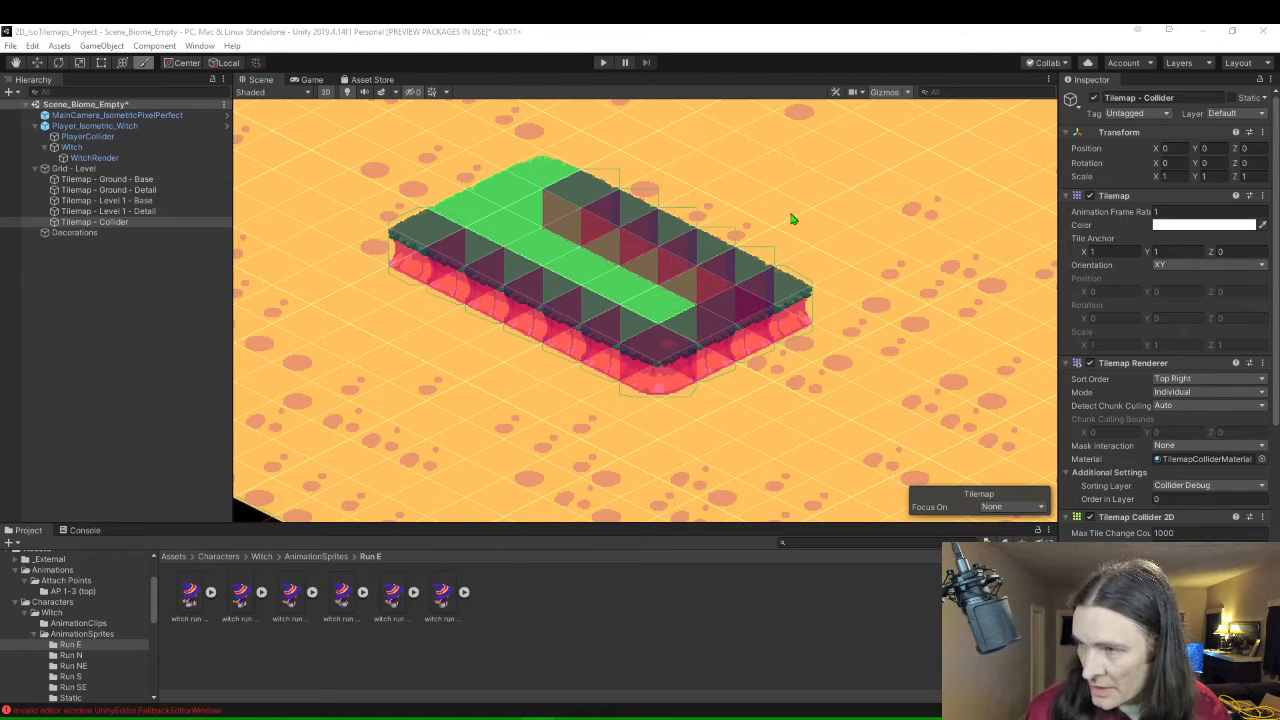
{"action": "left_click", "coordinate": [545, 205]}
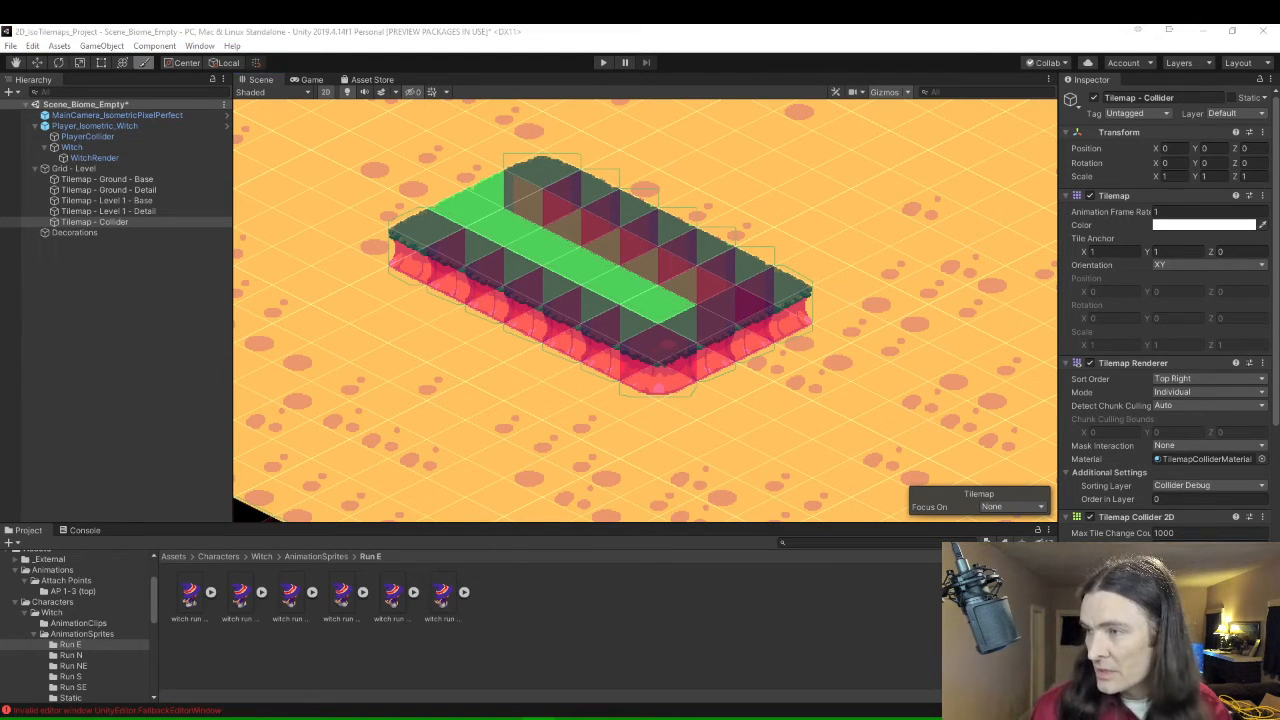
Close the collider ring along the platform's remaining short back edge, undoing and repainting misplaced tiles.
{"action": "left_click", "coordinate": [497, 232]}
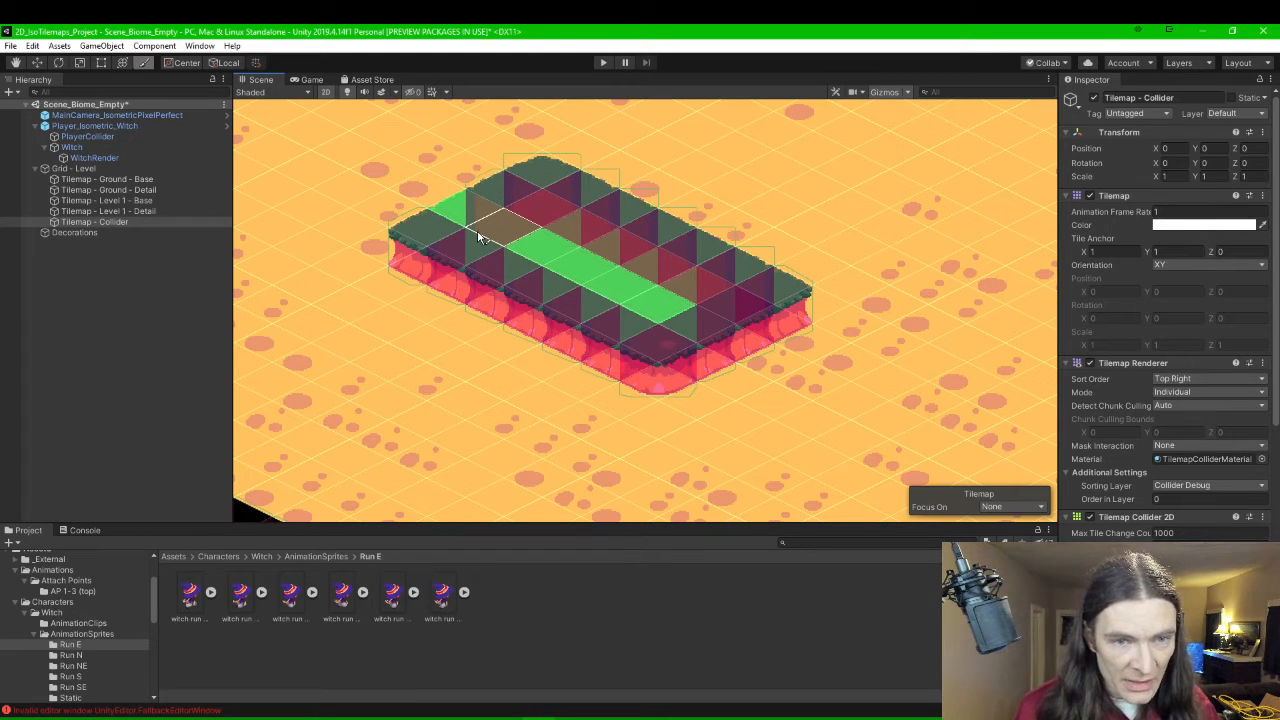
{"action": "left_click", "coordinate": [470, 239]}
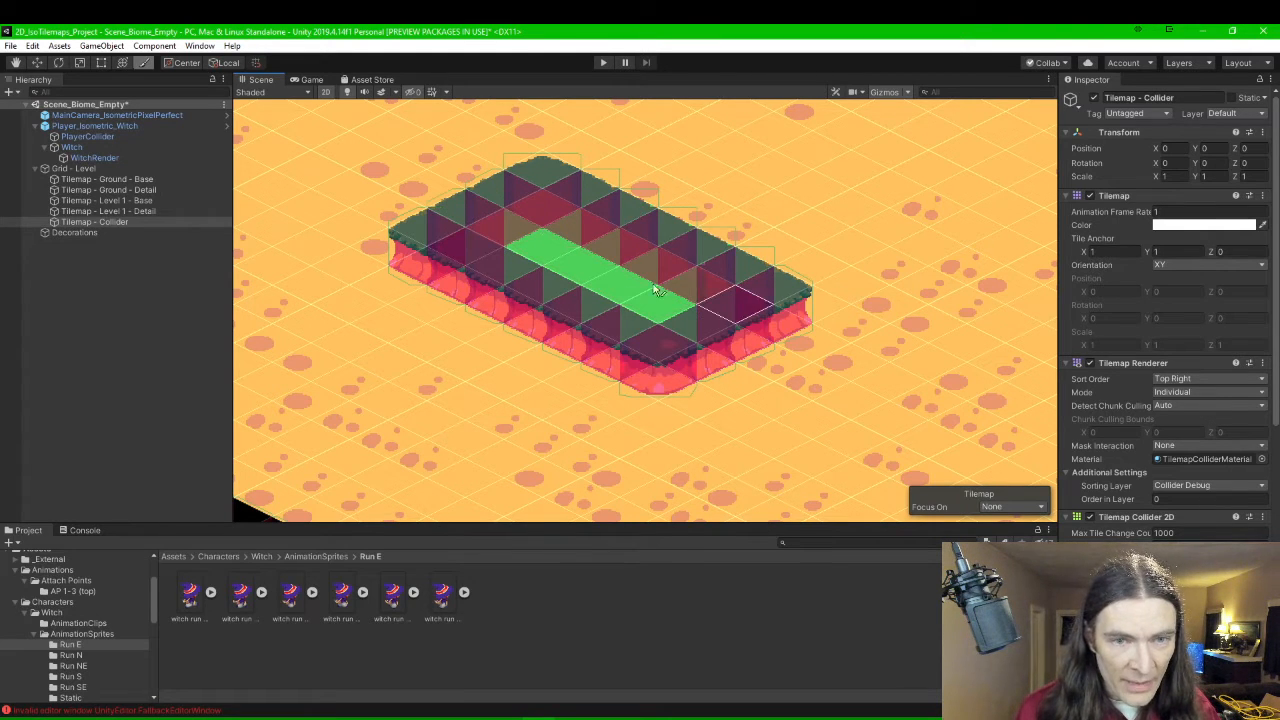
{"action": "key", "text": "ctrl+z"}
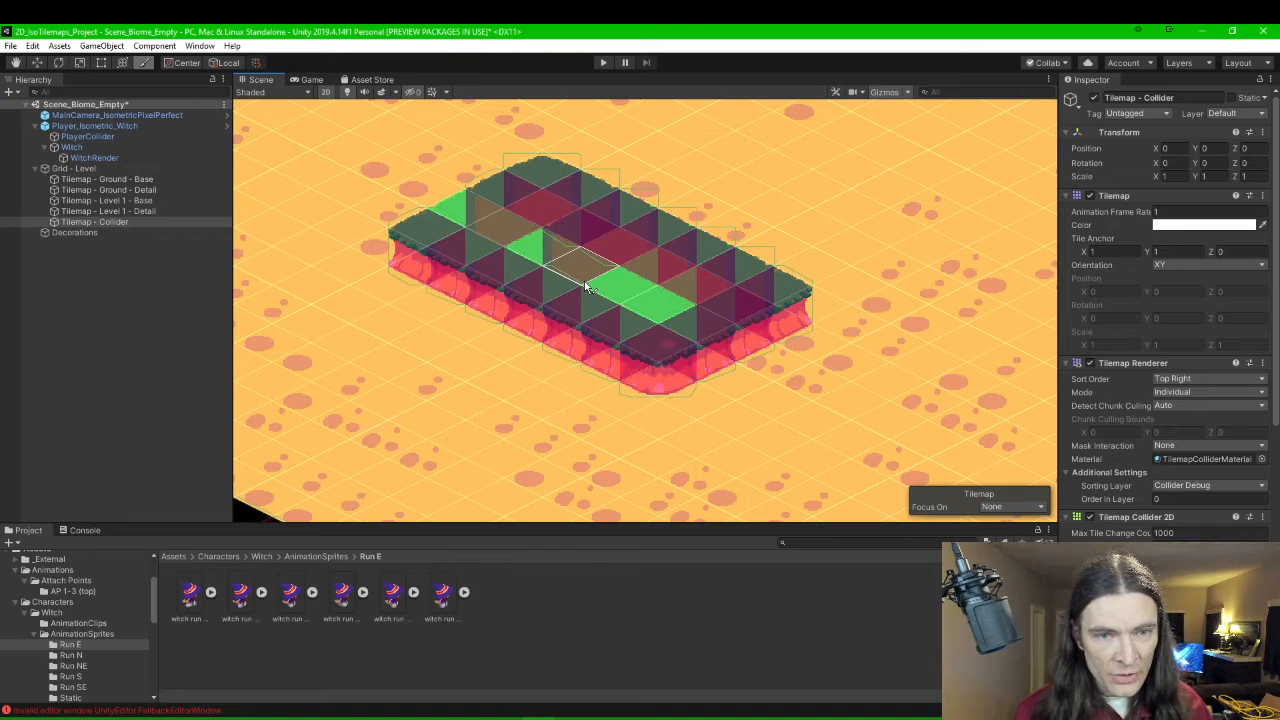
{"action": "key", "text": "ctrl+z"}
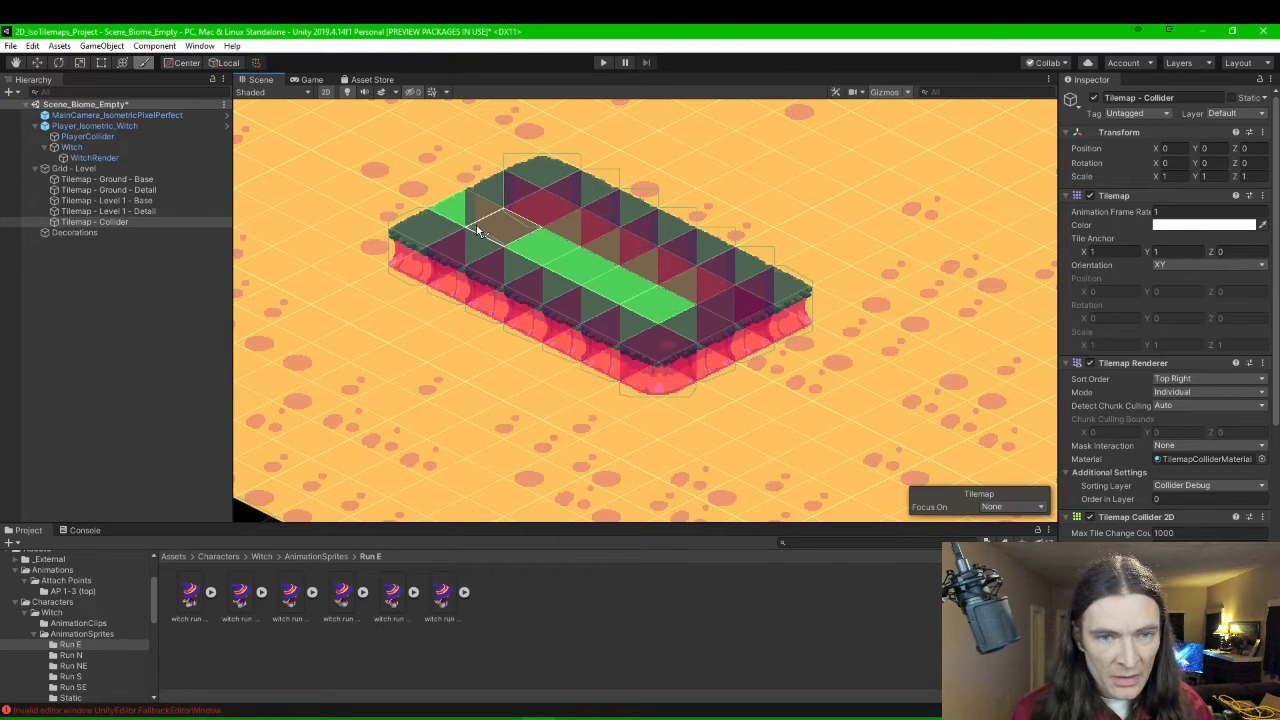
{"action": "left_click", "coordinate": [477, 228]}
{"action": "left_click", "coordinate": [458, 234]}
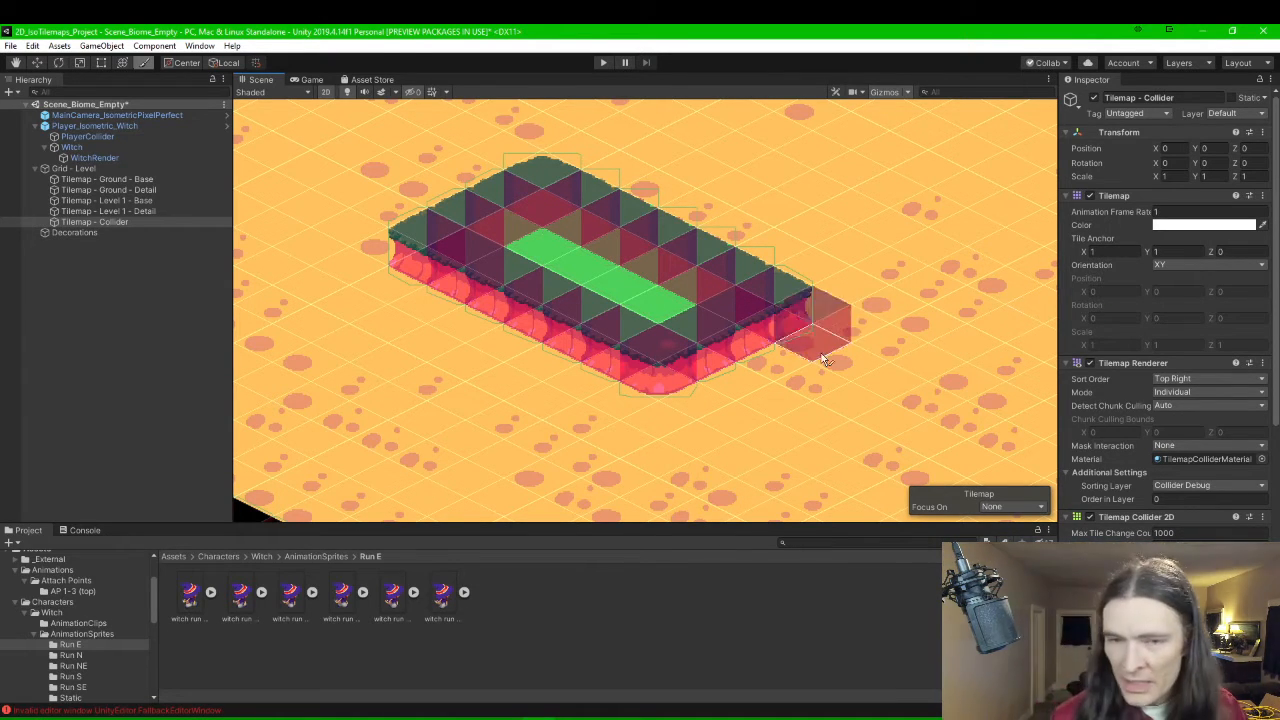
Hide the Tilemap - Collider layer in the scene and examine the two-tier grass platform with the ramp near the witch.
{"action": "scroll", "coordinate": [573, 295], "scroll_direction": "down", "scroll_amount": 5}
{"action": "scroll", "coordinate": [576, 297], "scroll_direction": "down", "scroll_amount": 4}
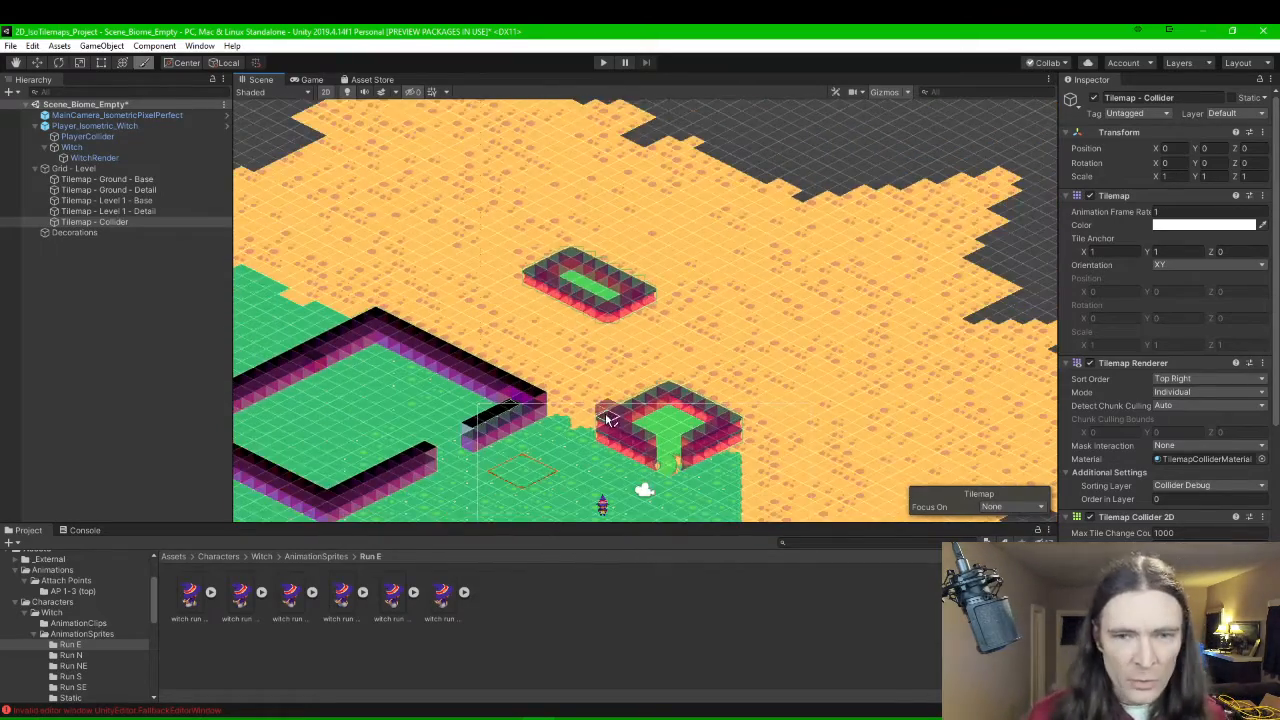
{"action": "middle_click_drag", "start_coordinate": [606, 413], "coordinate": [679, 278]}
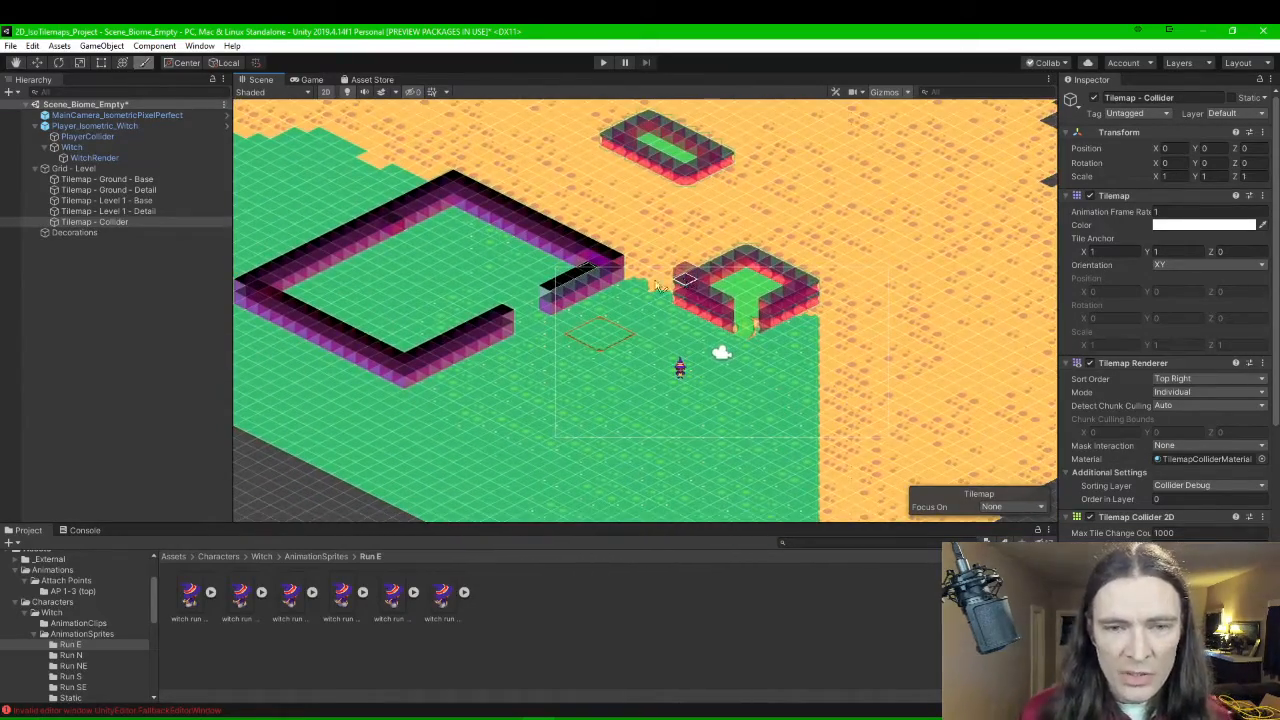
{"action": "left_click", "coordinate": [6, 223]}
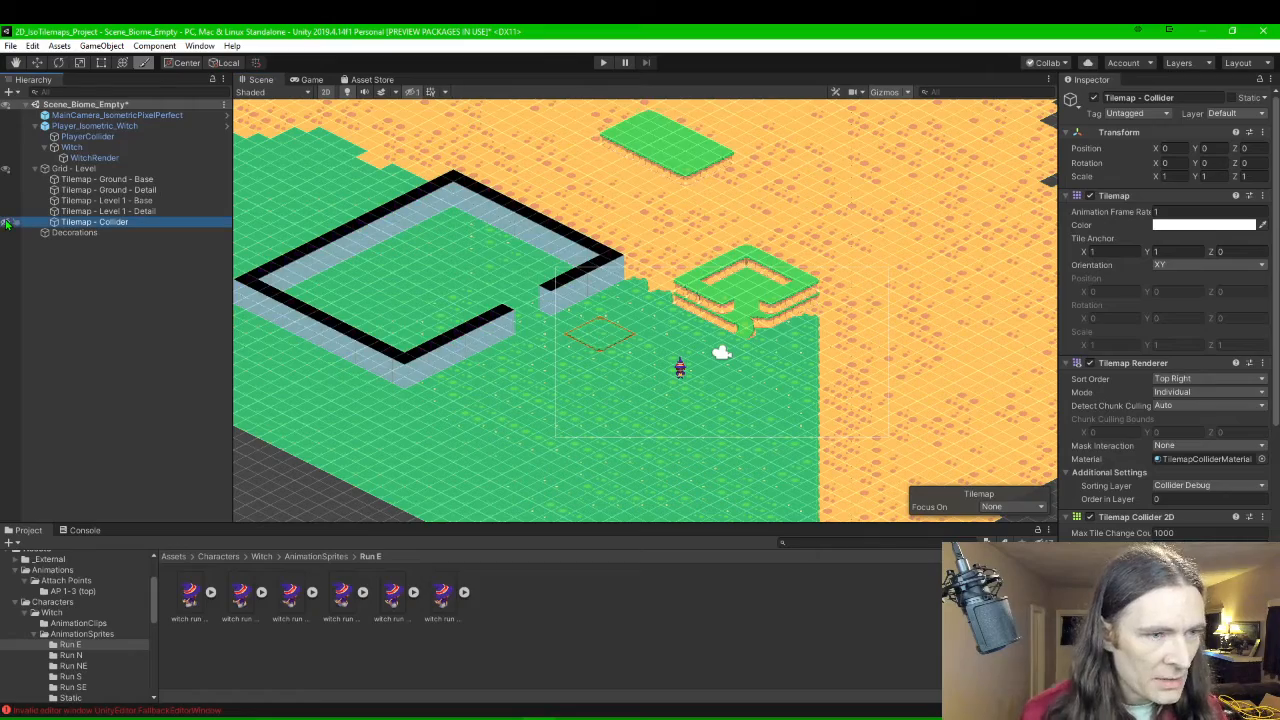
{"action": "scroll", "coordinate": [590, 323], "scroll_direction": "up", "scroll_amount": 3}
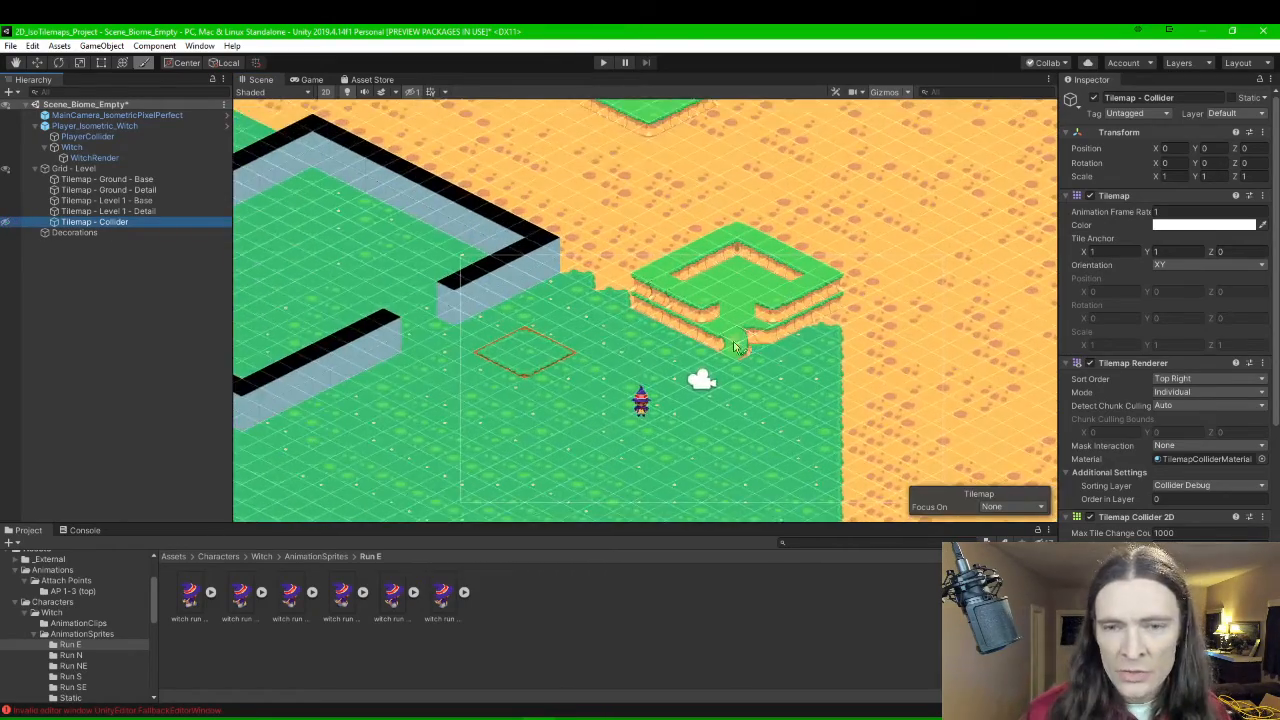
{"action": "scroll", "coordinate": [590, 323], "scroll_direction": "down", "scroll_amount": 2}
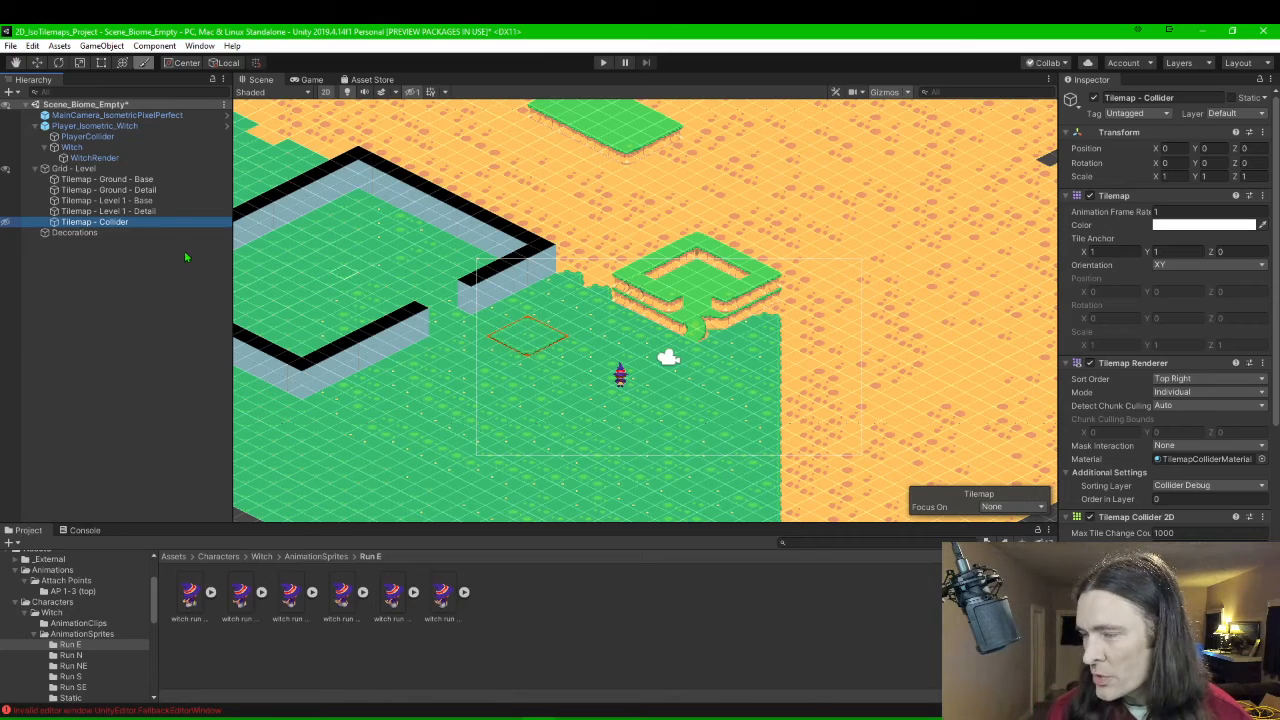
{"action": "scroll", "coordinate": [370, 258], "scroll_direction": "up", "scroll_amount": 1}
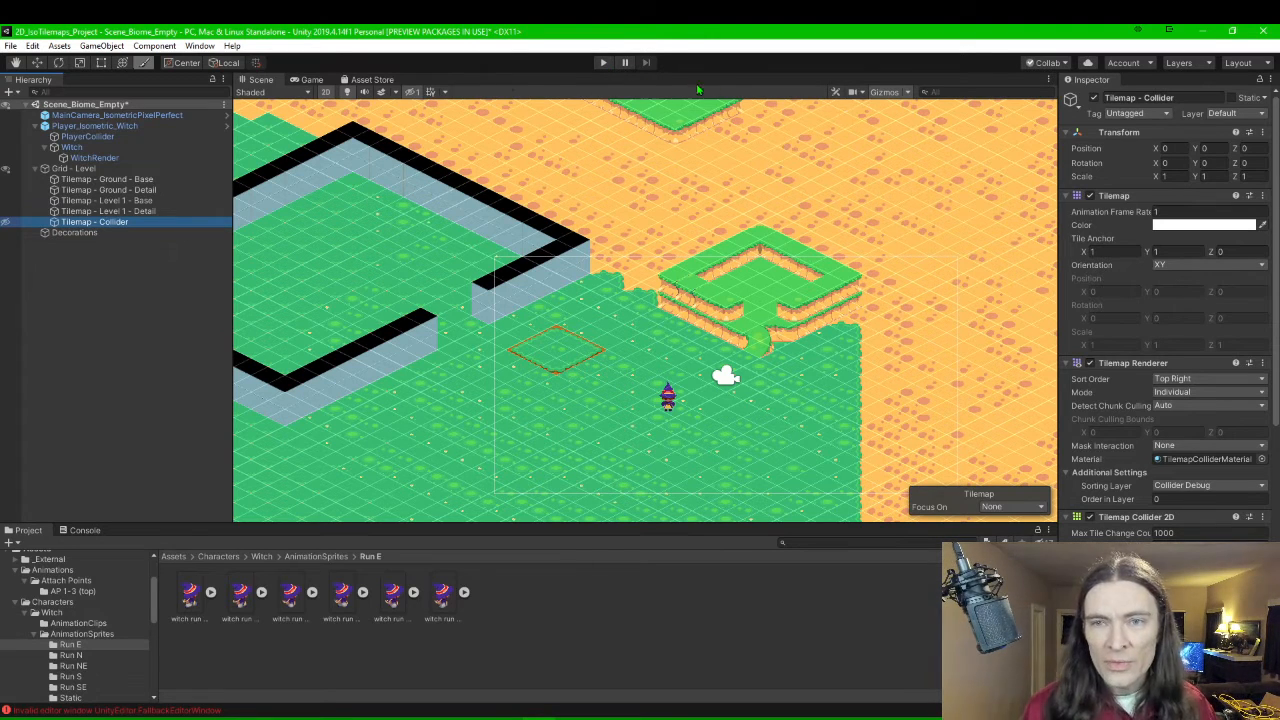
Show the Game view with Maximize On Play and start play mode.
{"action": "left_click", "coordinate": [314, 80]}
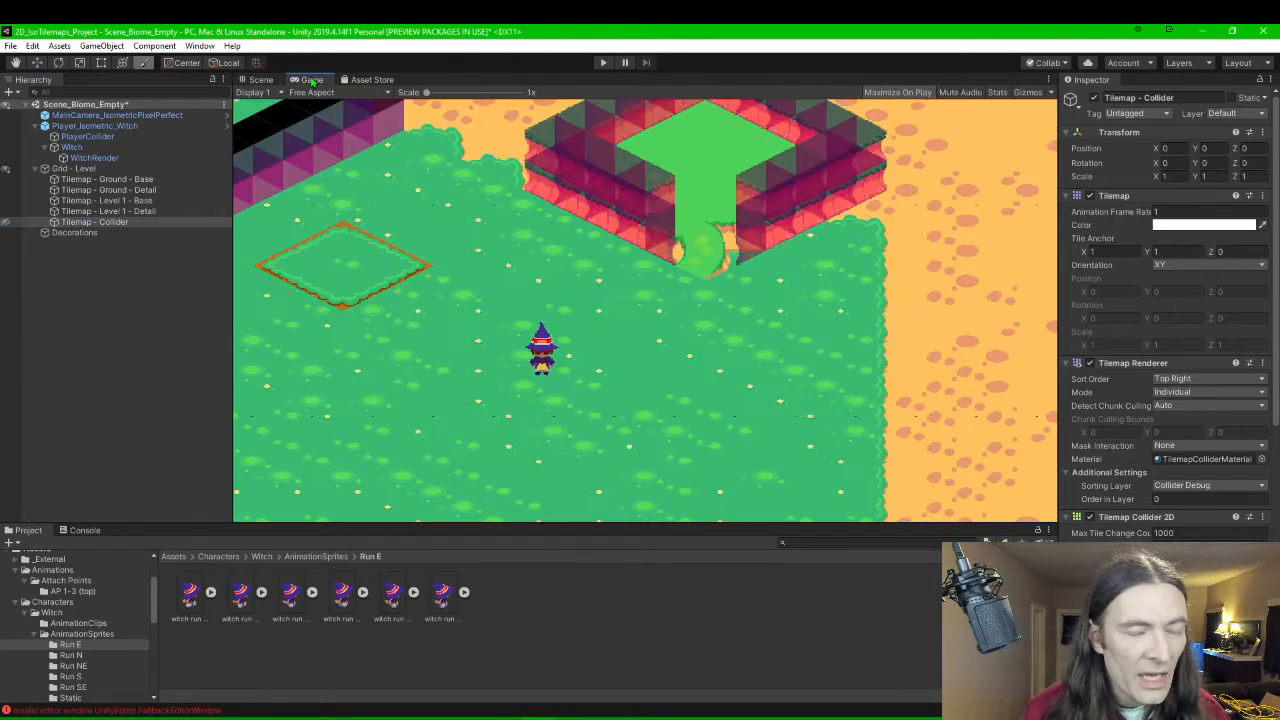
{"action": "left_click", "coordinate": [895, 92]}
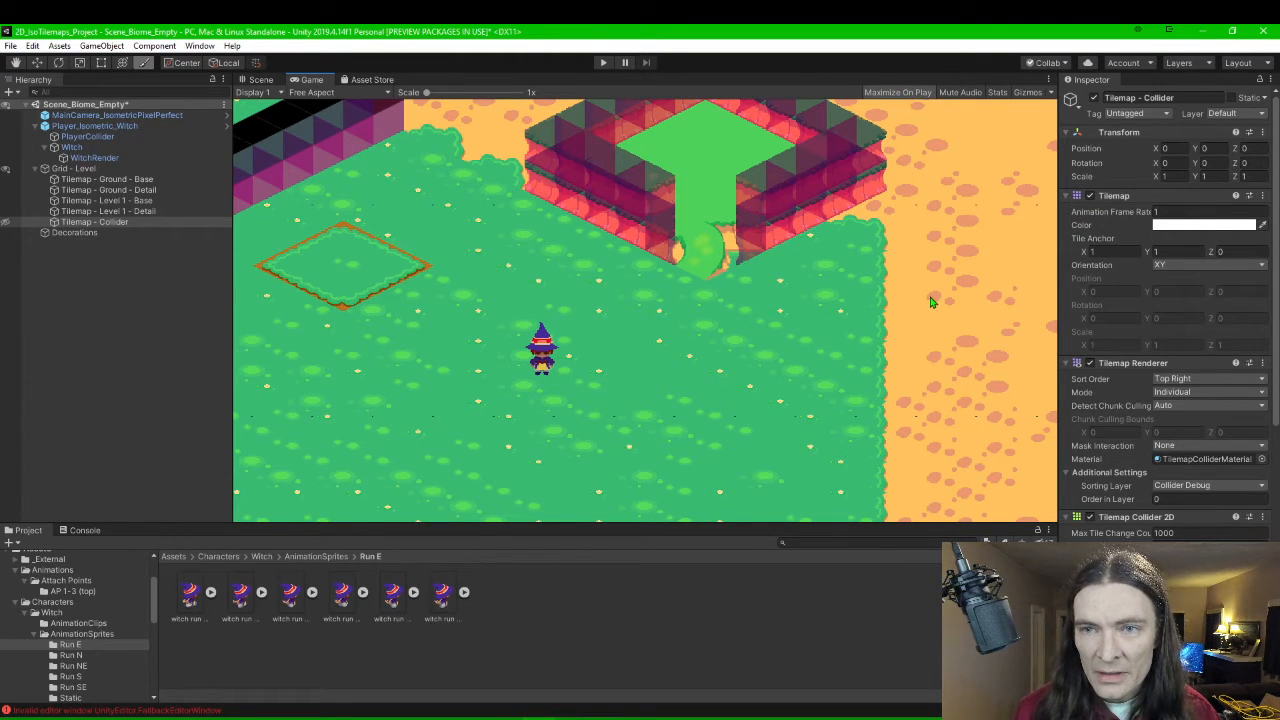
{"action": "left_click", "coordinate": [603, 63]}
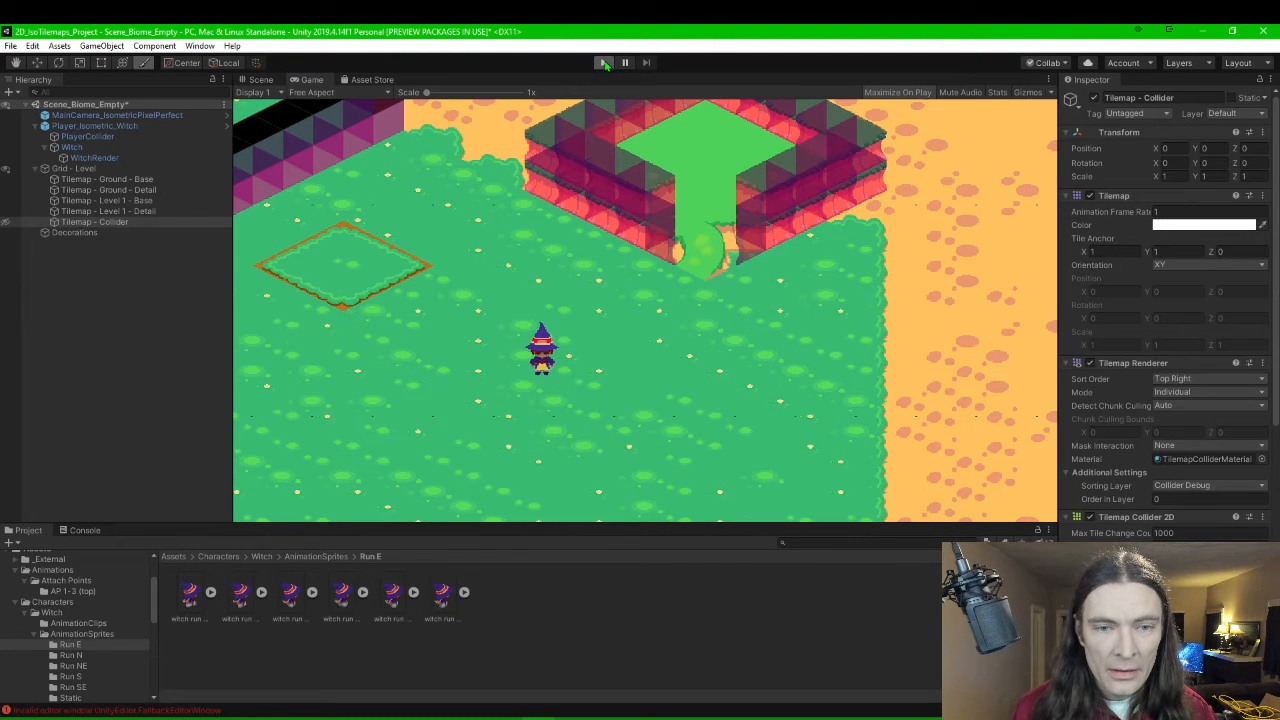
{"action": "left_click", "coordinate": [604, 63]}
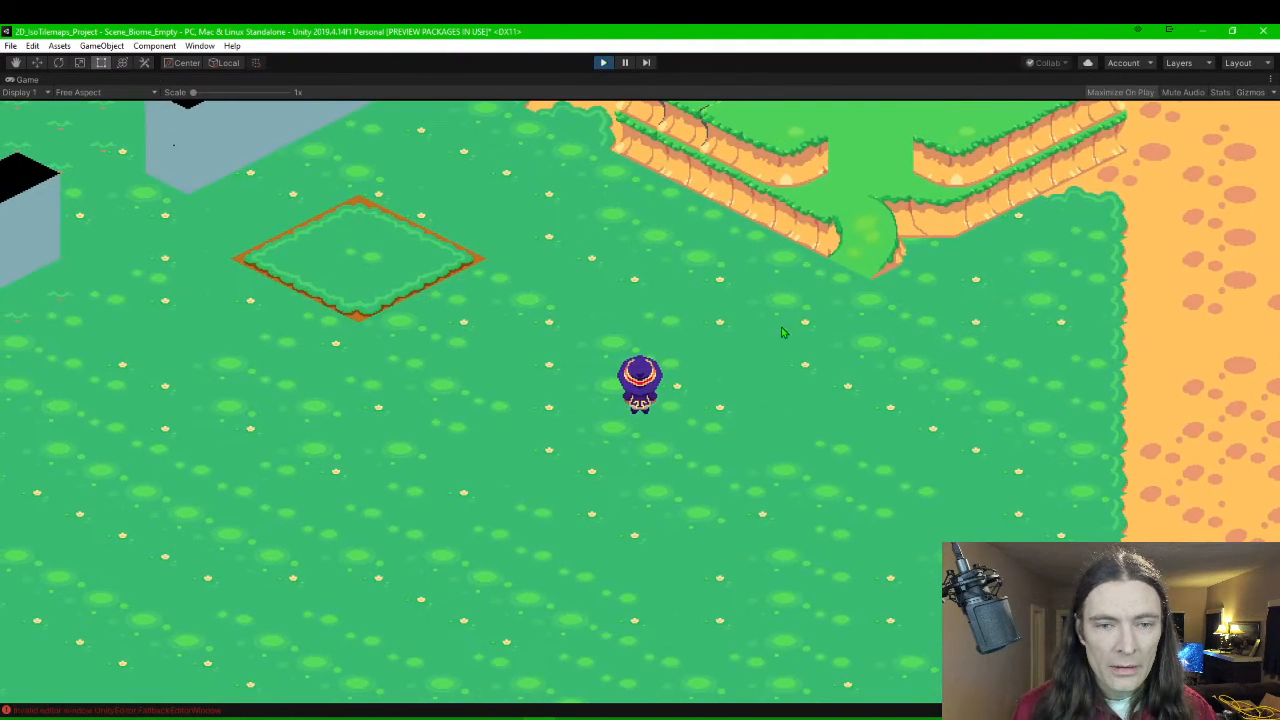
Walk the witch across the grass to the ramp and along the outer cliff to test its collision.
{"action": "key", "text": "w"}
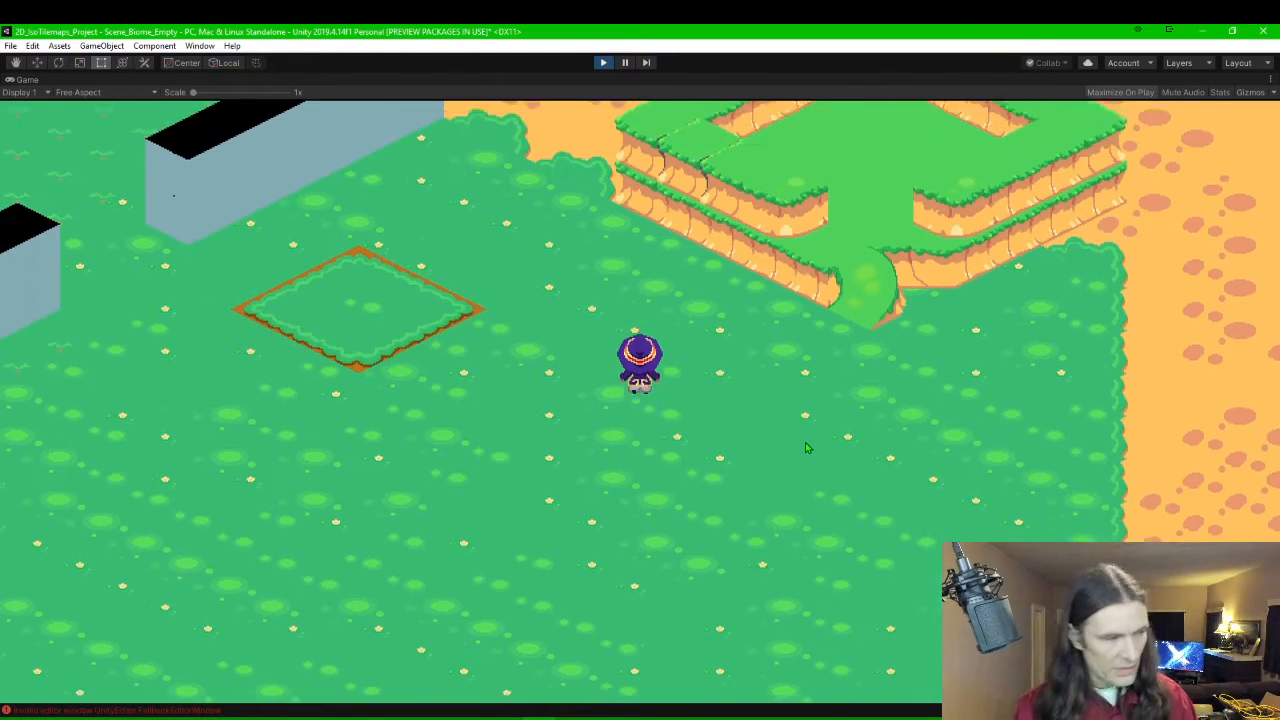
{"action": "key", "text": "d"}
{"action": "key", "text": "s"}
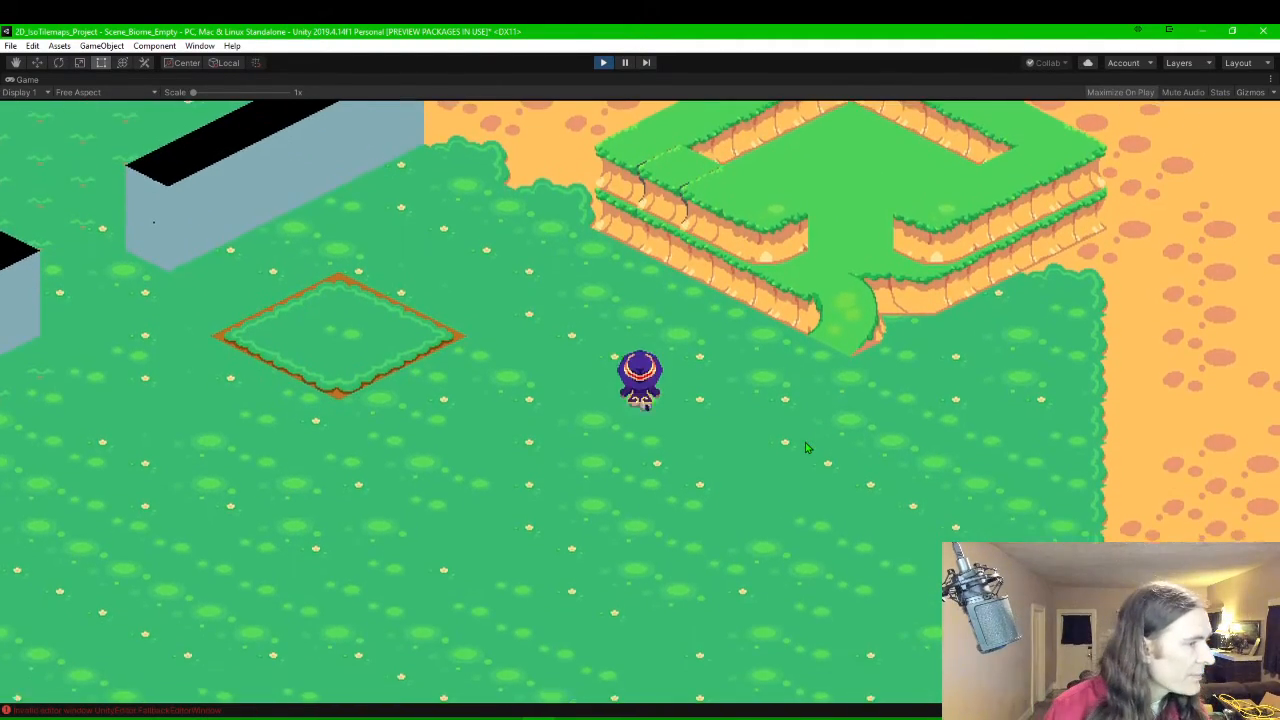
{"action": "key", "text": "w"}
{"action": "key", "text": "s"}
{"action": "key", "text": "d"}
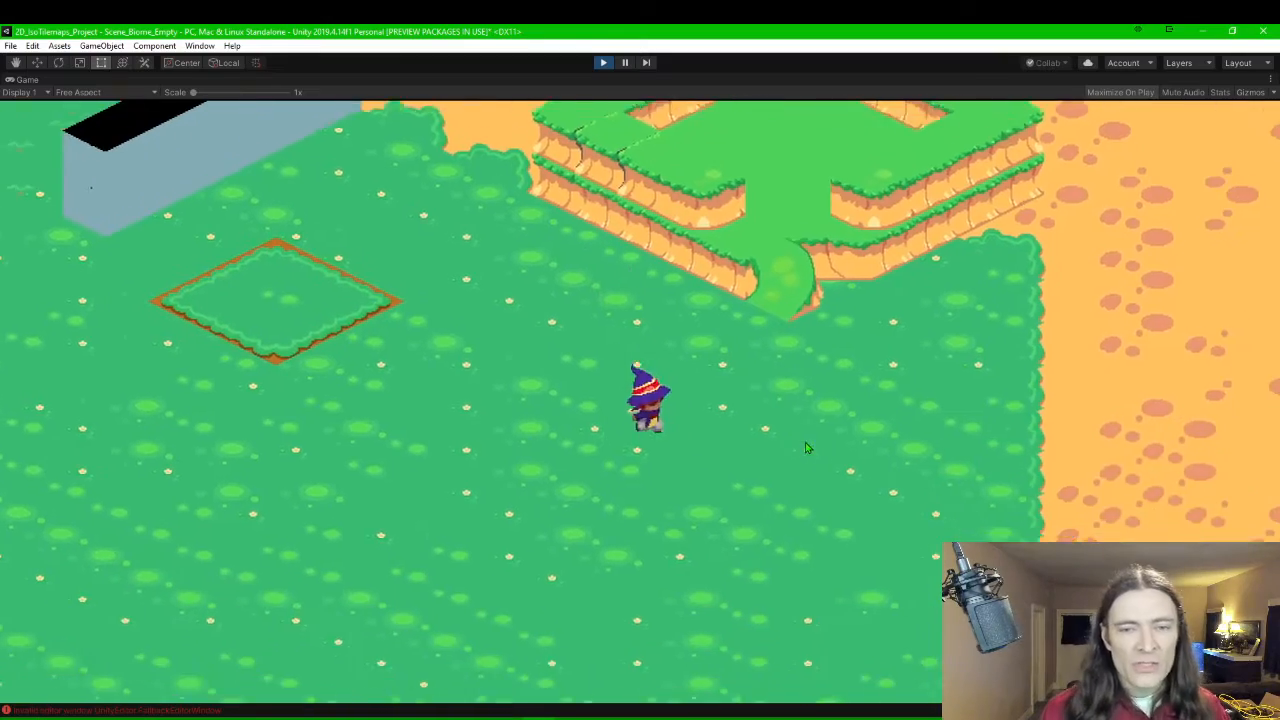
{"action": "key", "text": "w"}
{"action": "key", "text": "s"}
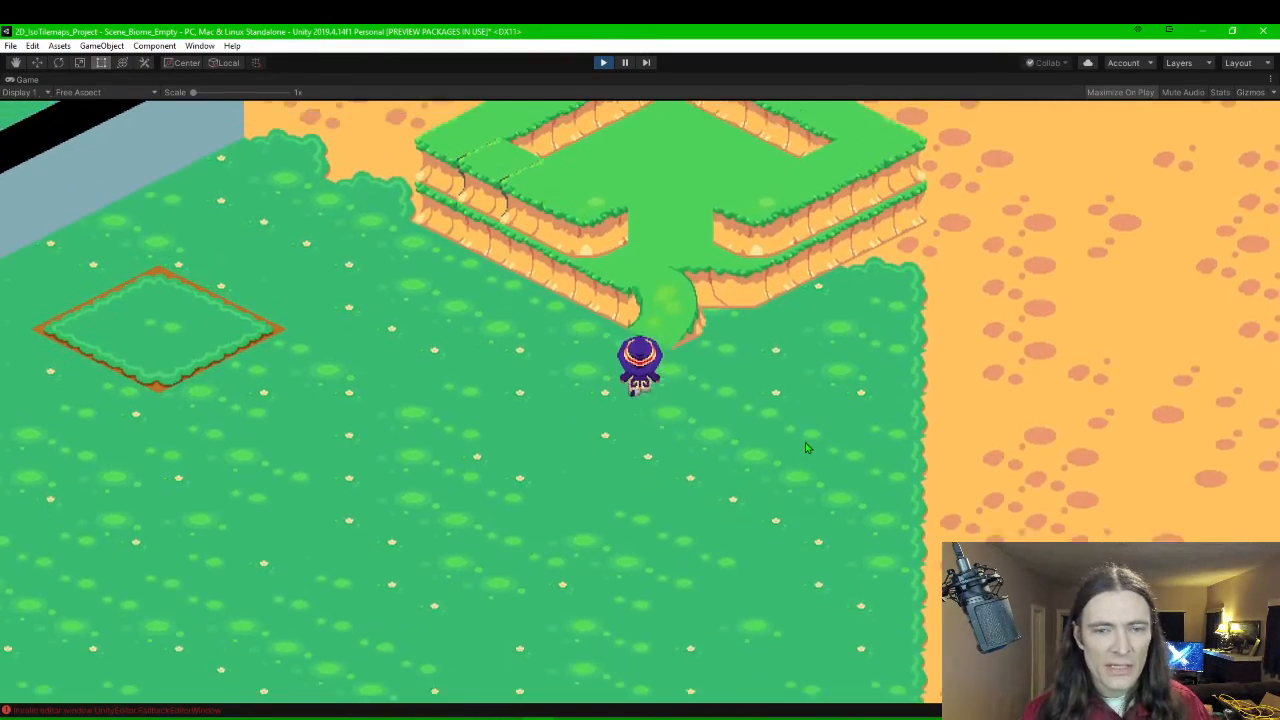
{"action": "key", "text": "a"}
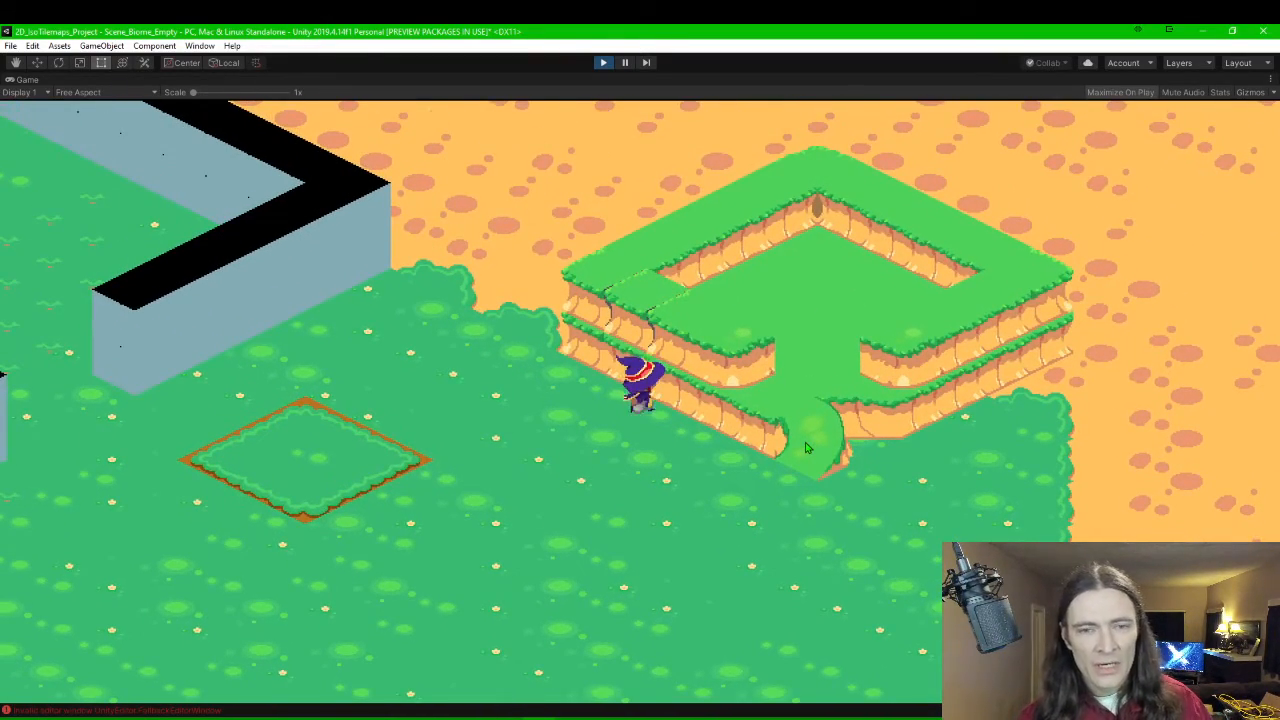
Walk the witch up the ramp, test the inner walls of the raised platform, and return to the lower ground.
{"action": "key", "text": "d"}
{"action": "key", "text": "w"}
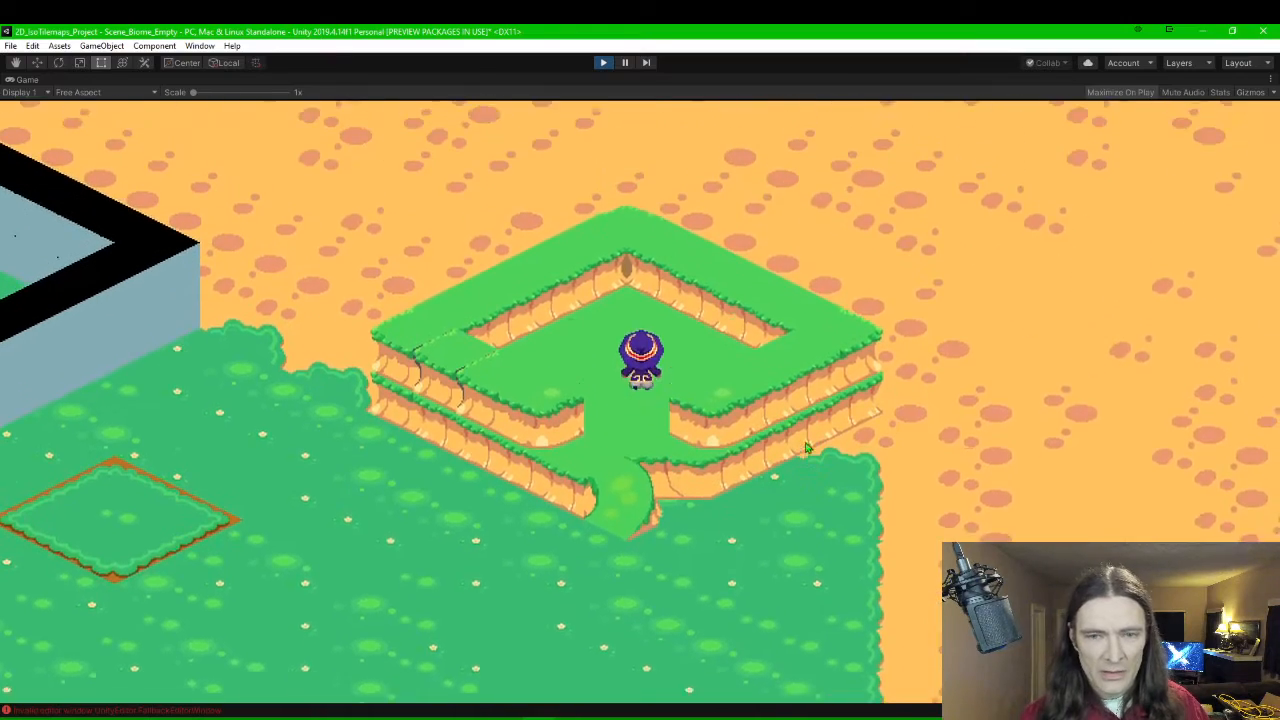
{"action": "key", "text": "d"}
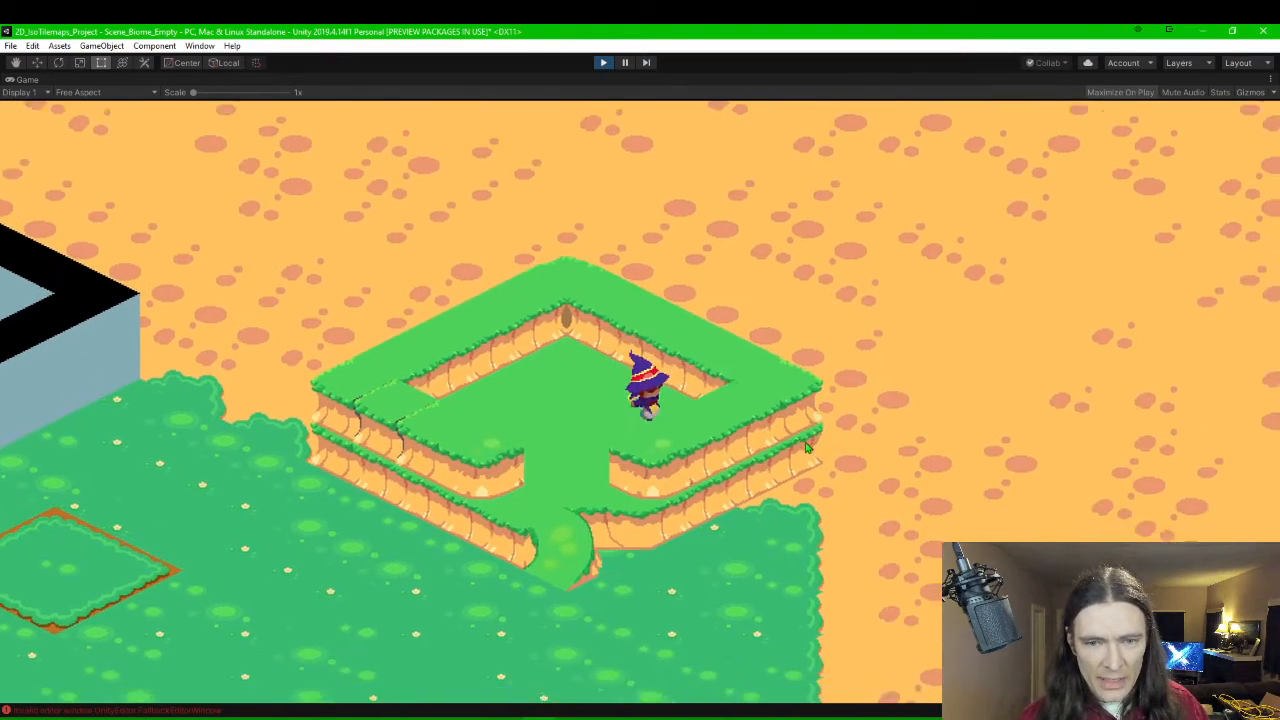
{"action": "key", "text": "a"}
{"action": "key", "text": "w"}
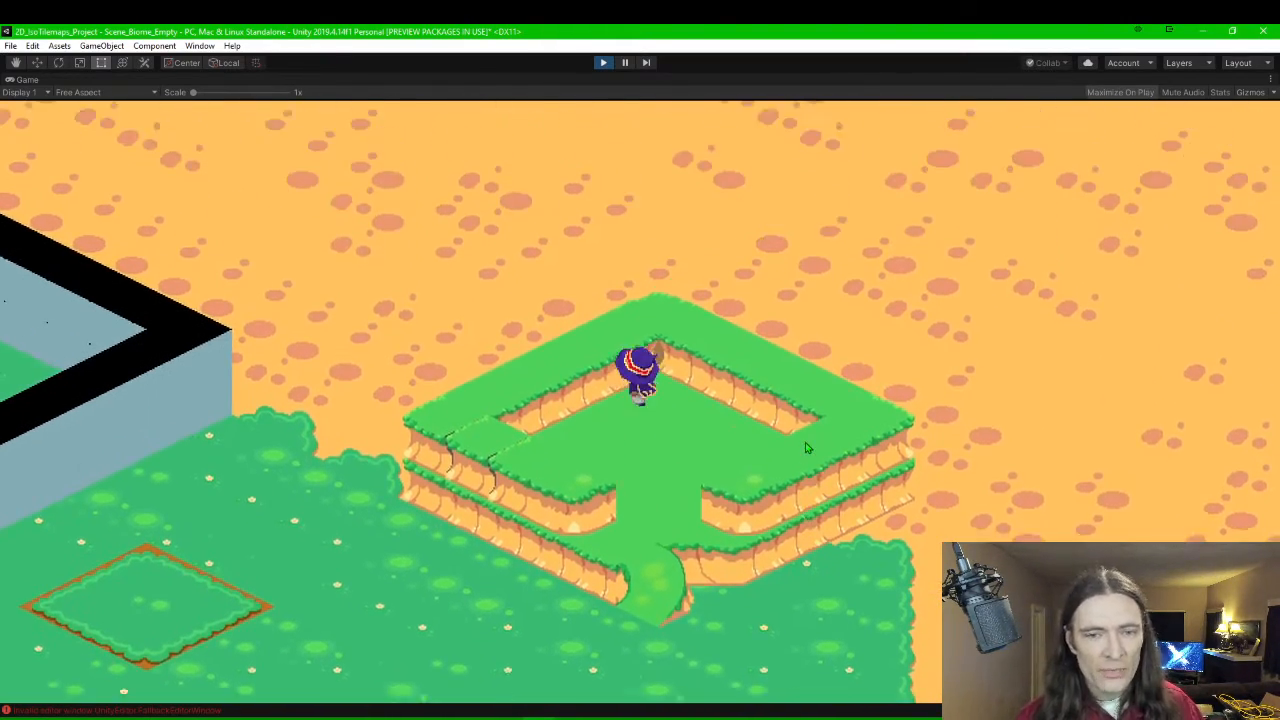
{"action": "key", "text": "a"}
{"action": "key", "text": "s"}
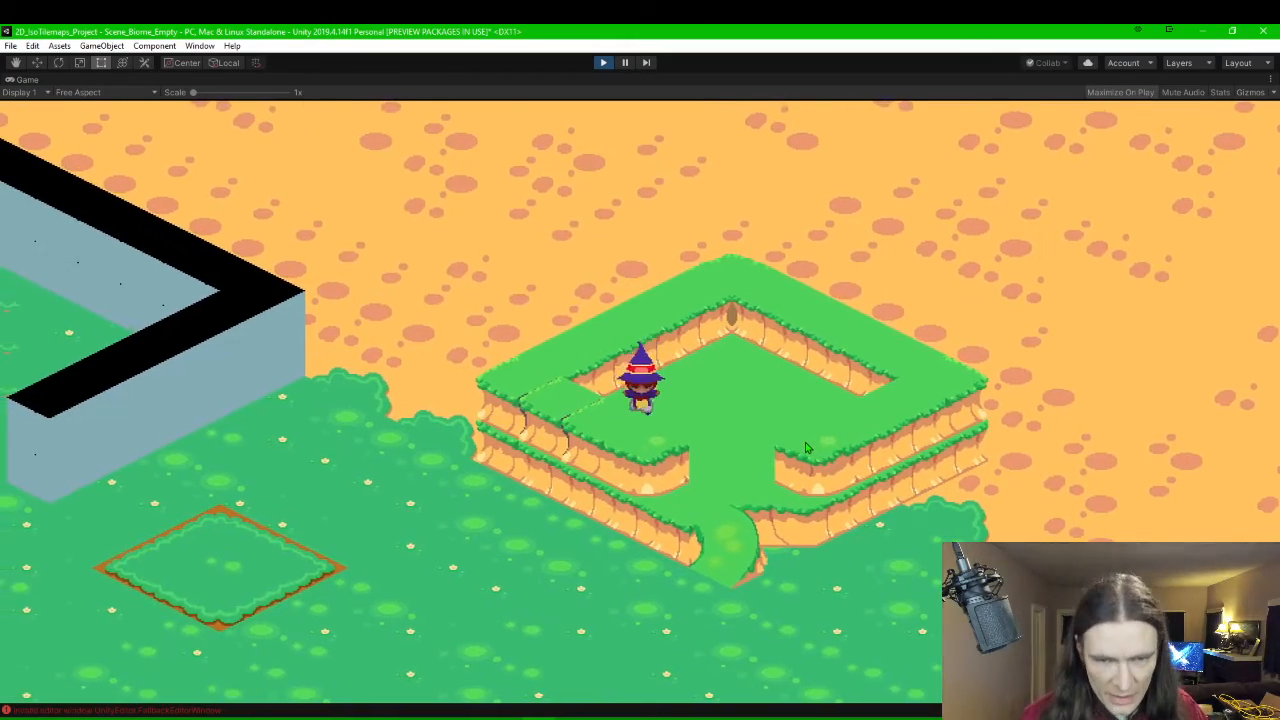
{"action": "key", "text": "s"}
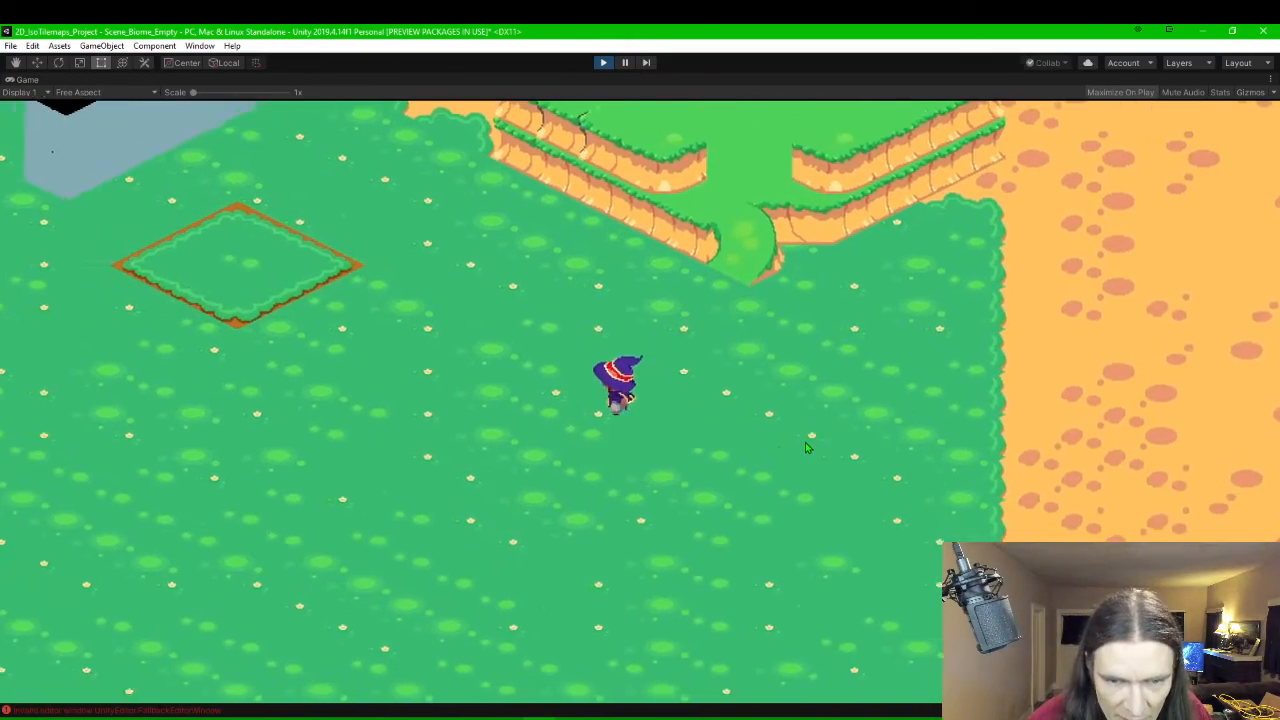
Walk the witch back up the ramp, across the raised platform's interior, and down to the lower grass again.
{"action": "key", "text": "d"}
{"action": "key", "text": "w"}
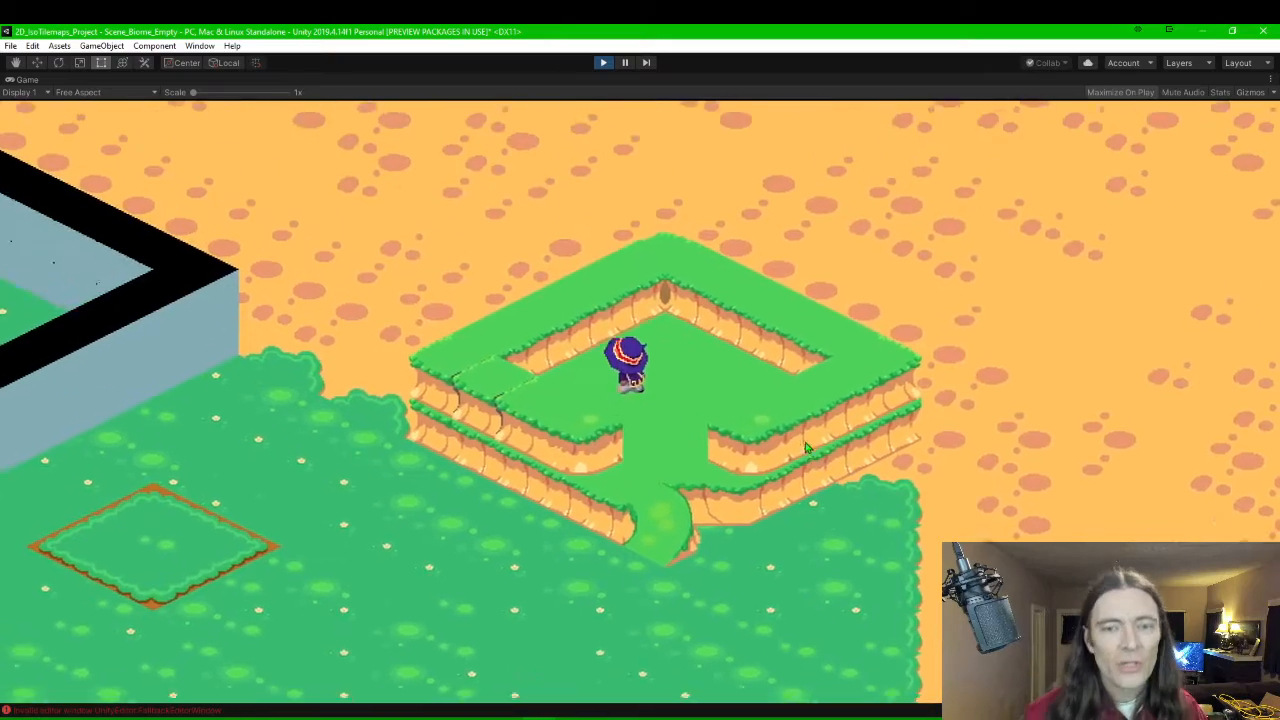
{"action": "key", "text": "s"}
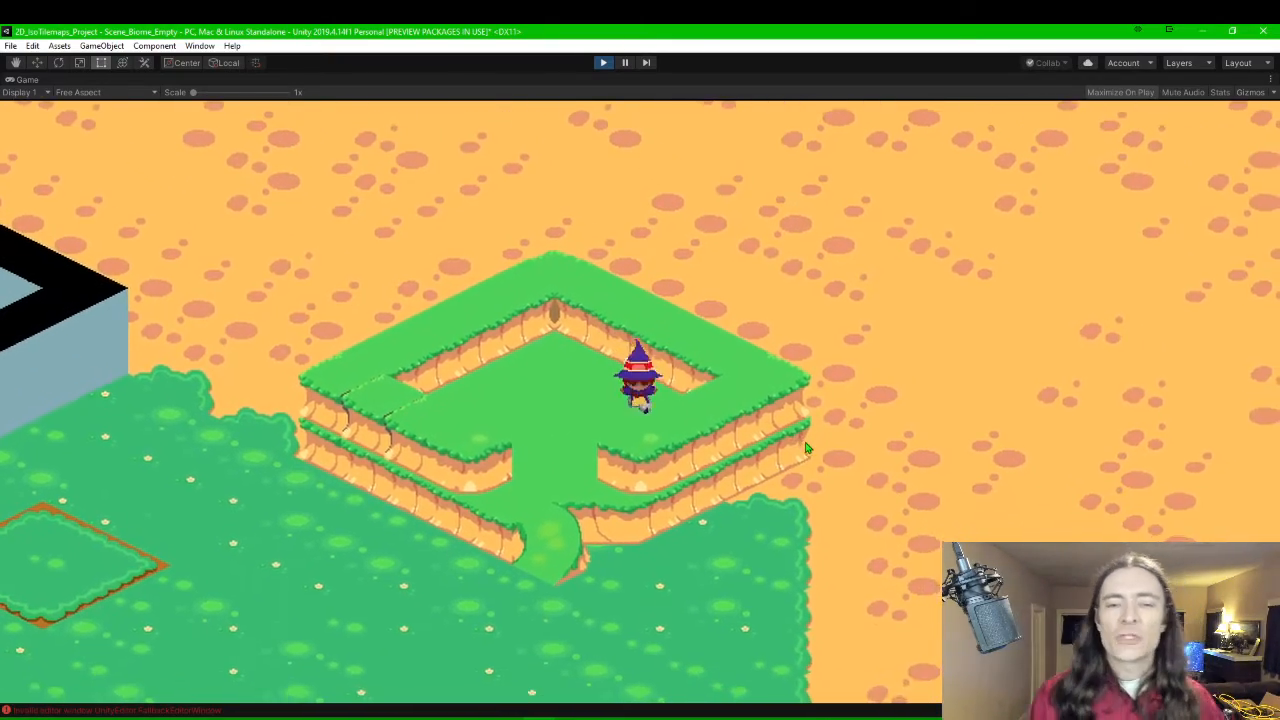
{"action": "key", "text": "s"}
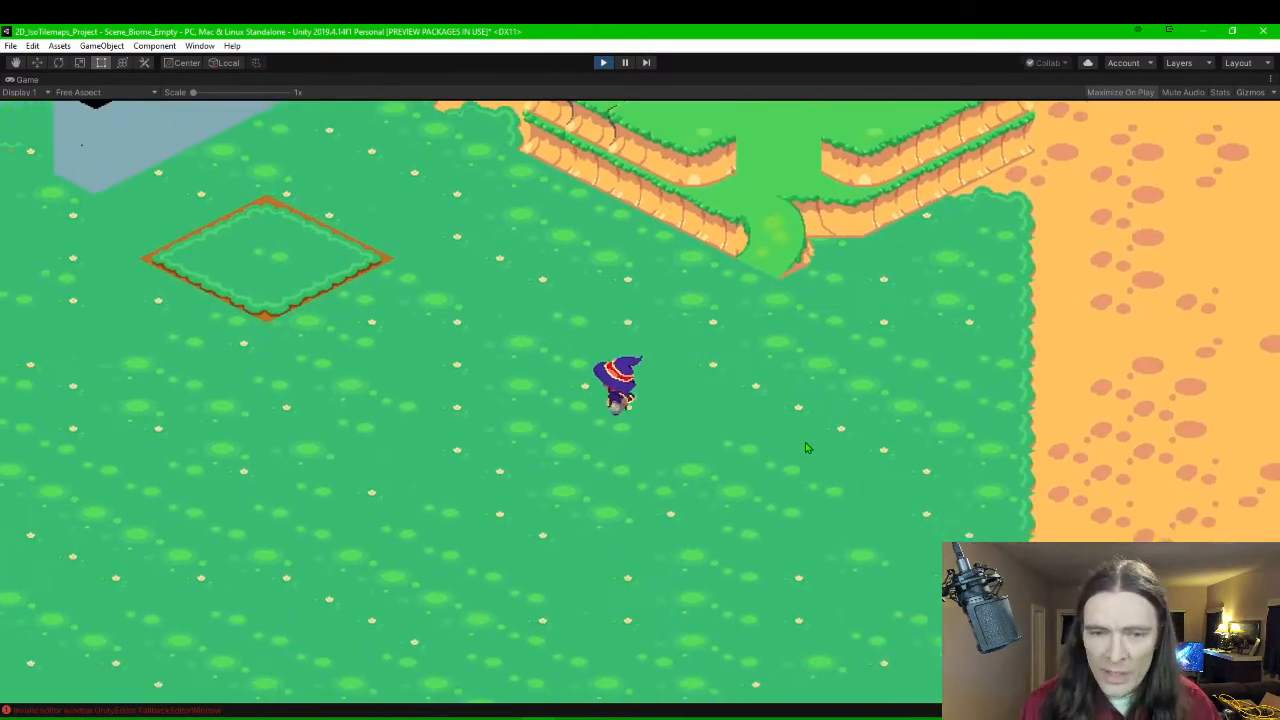
Walk the witch through the gap into the grey walled enclosure and test the collision along its inner walls.
{"action": "key", "text": "a"}
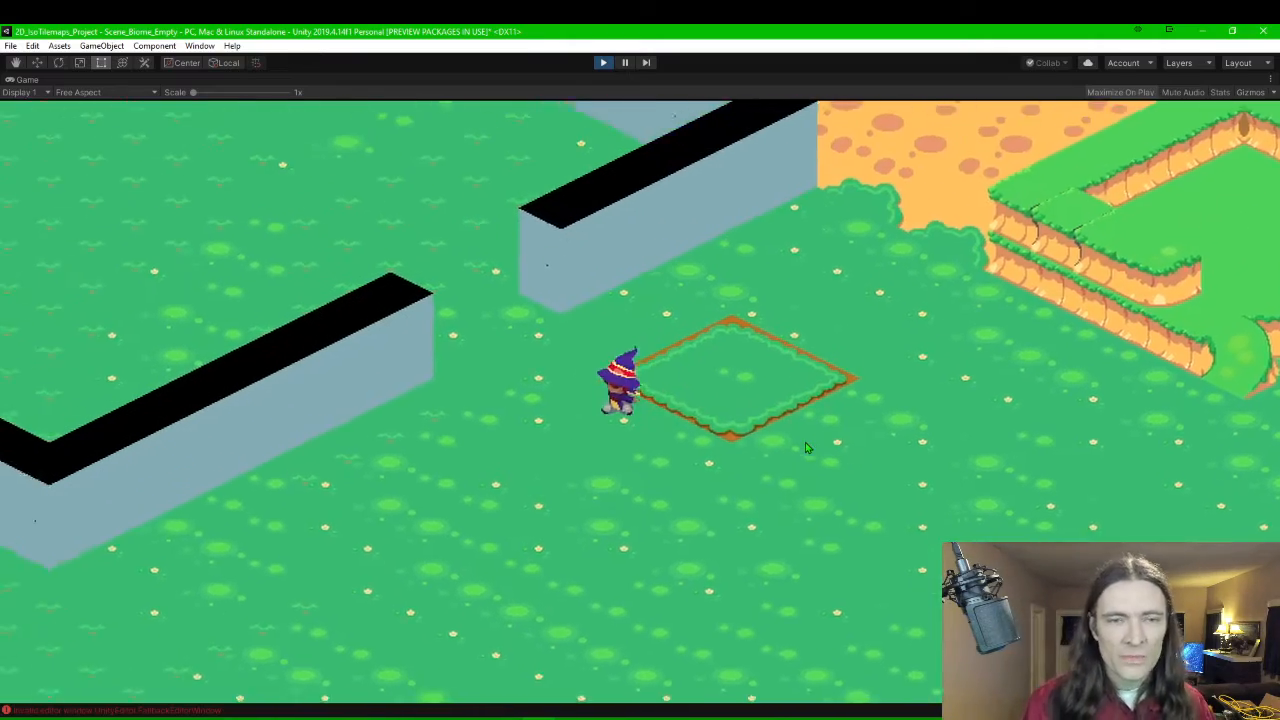
{"action": "key", "text": "w"}
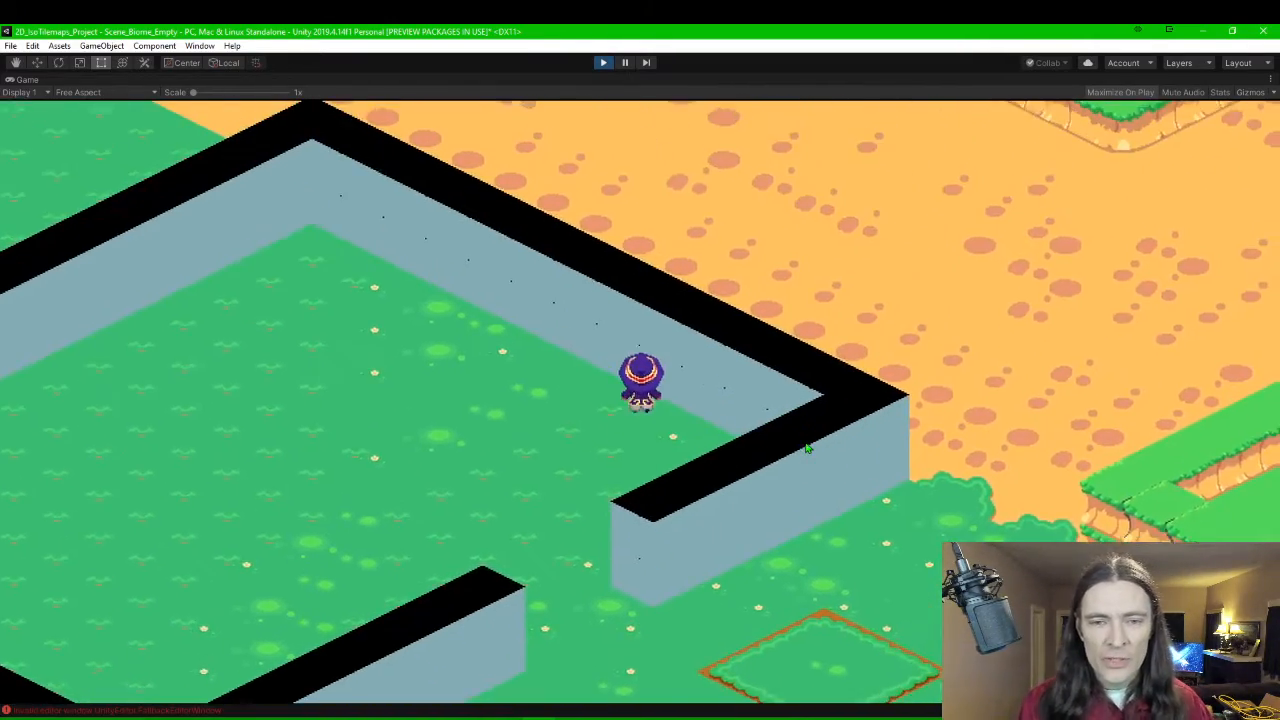
{"action": "key", "text": "w"}
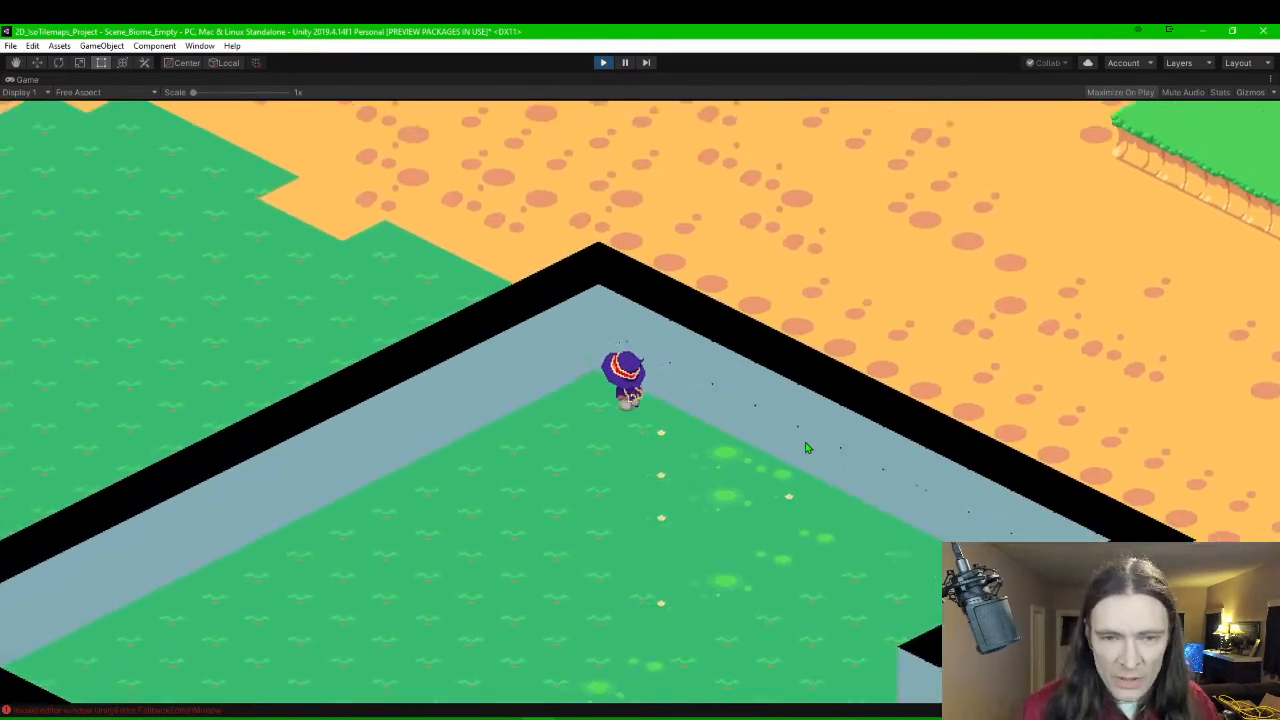
{"action": "key", "text": "a"}
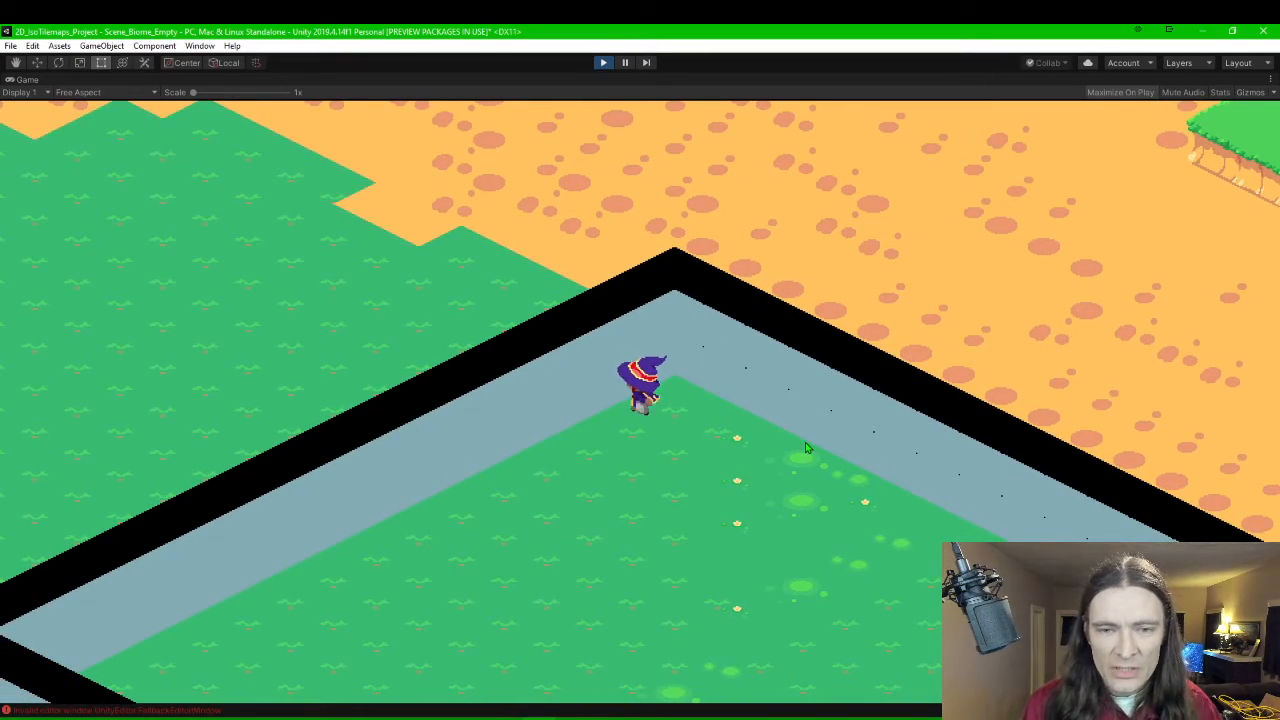
{"action": "key", "text": "a"}
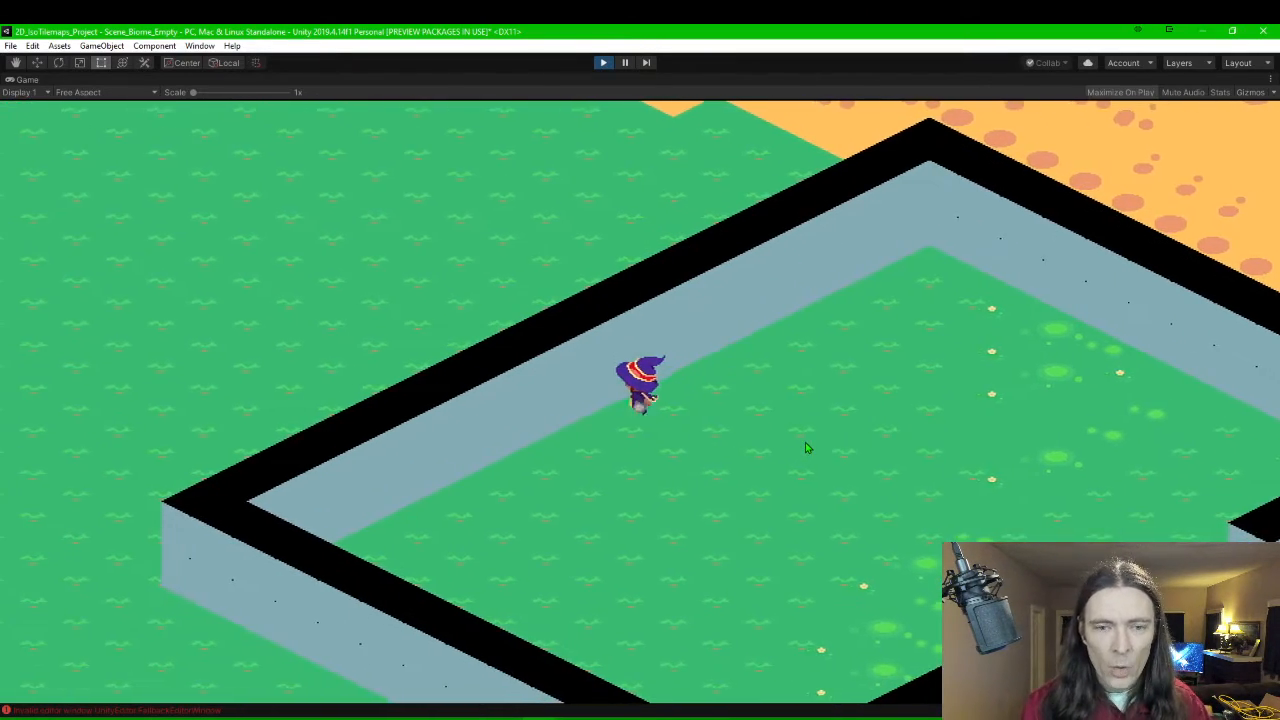
{"action": "key", "text": "s"}
{"action": "key", "text": "d"}
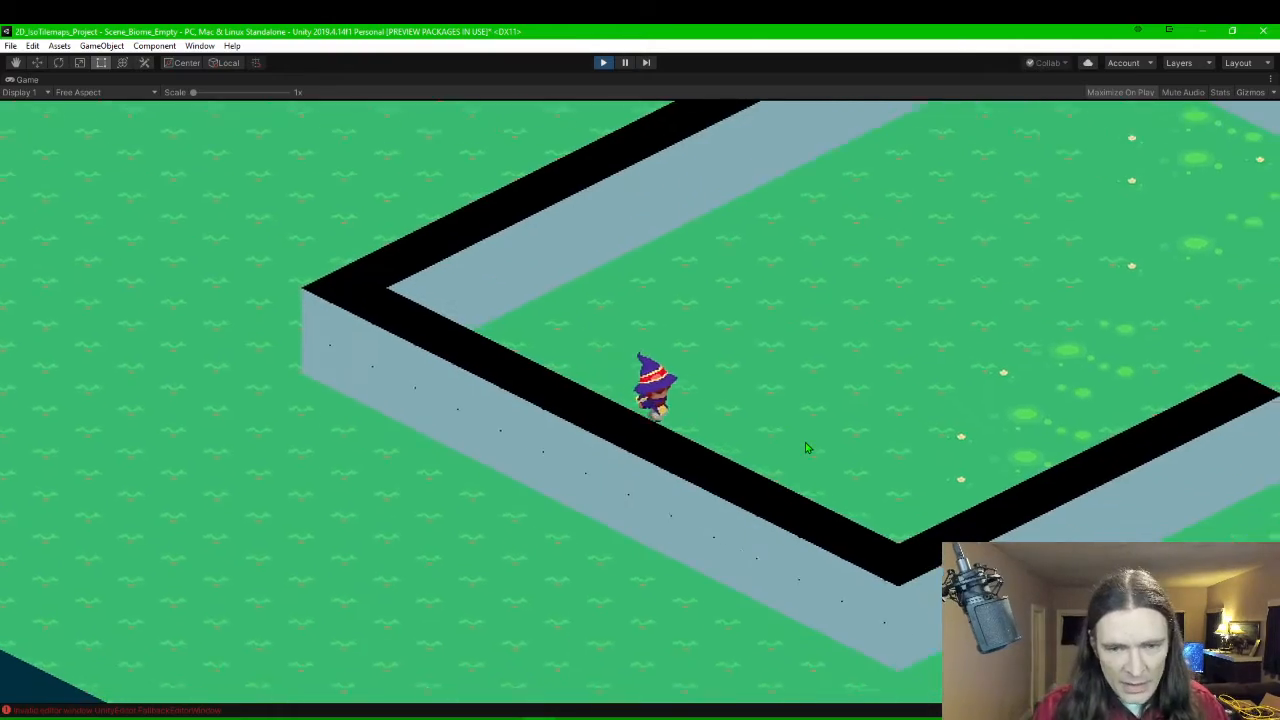
{"action": "key", "text": "d"}
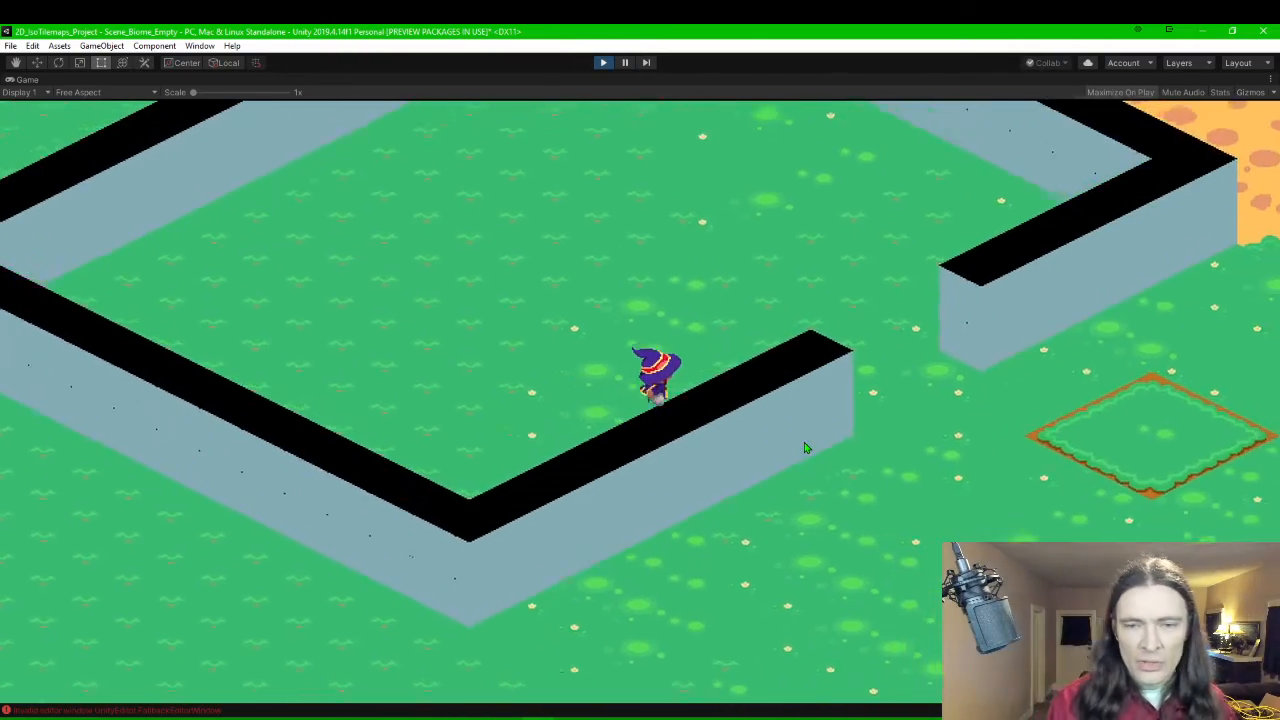
Circle the witch once more along the enclosure's inner walls, including the far corner, and leave through the gap.
{"action": "key", "text": "w"}
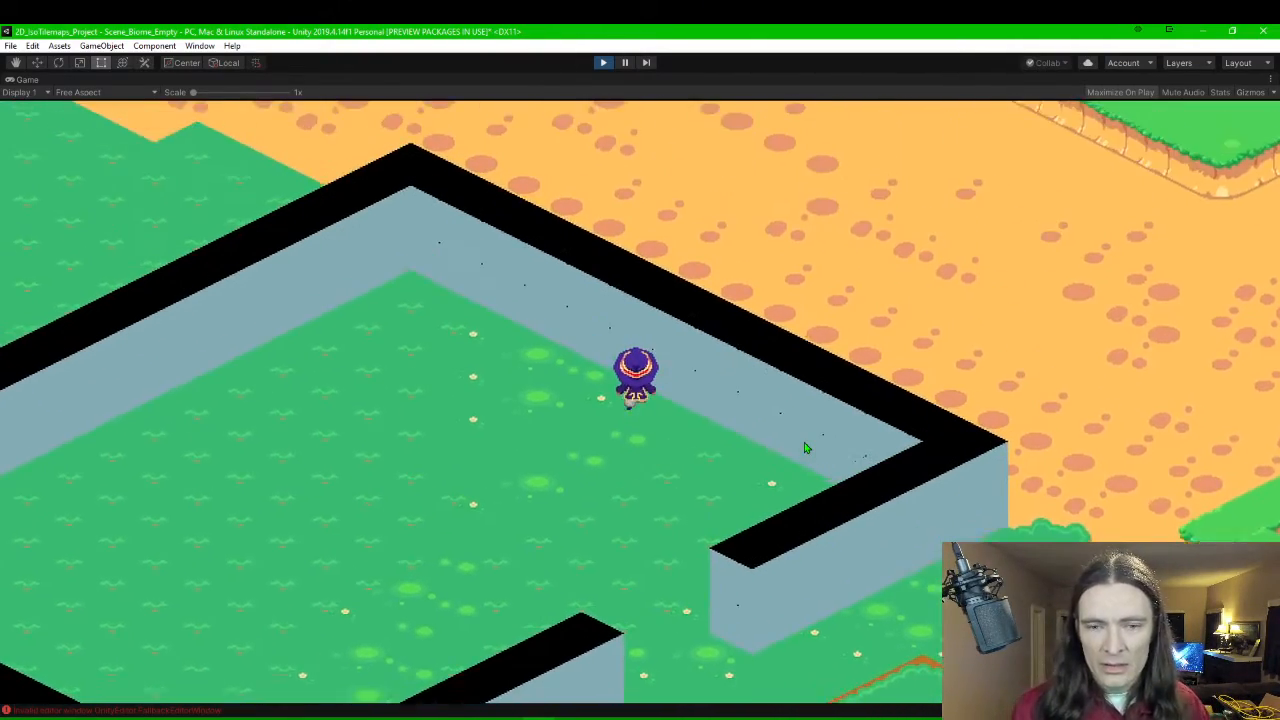
{"action": "key", "text": "a"}
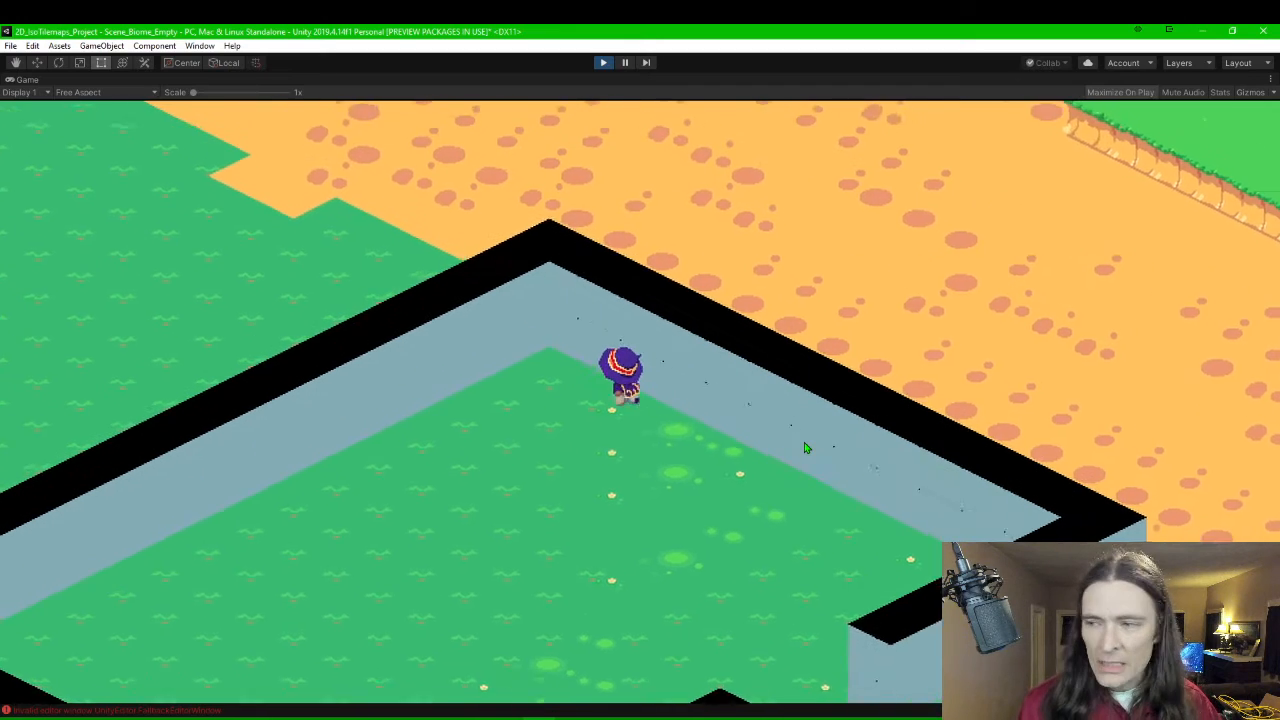
{"action": "key", "text": "a"}
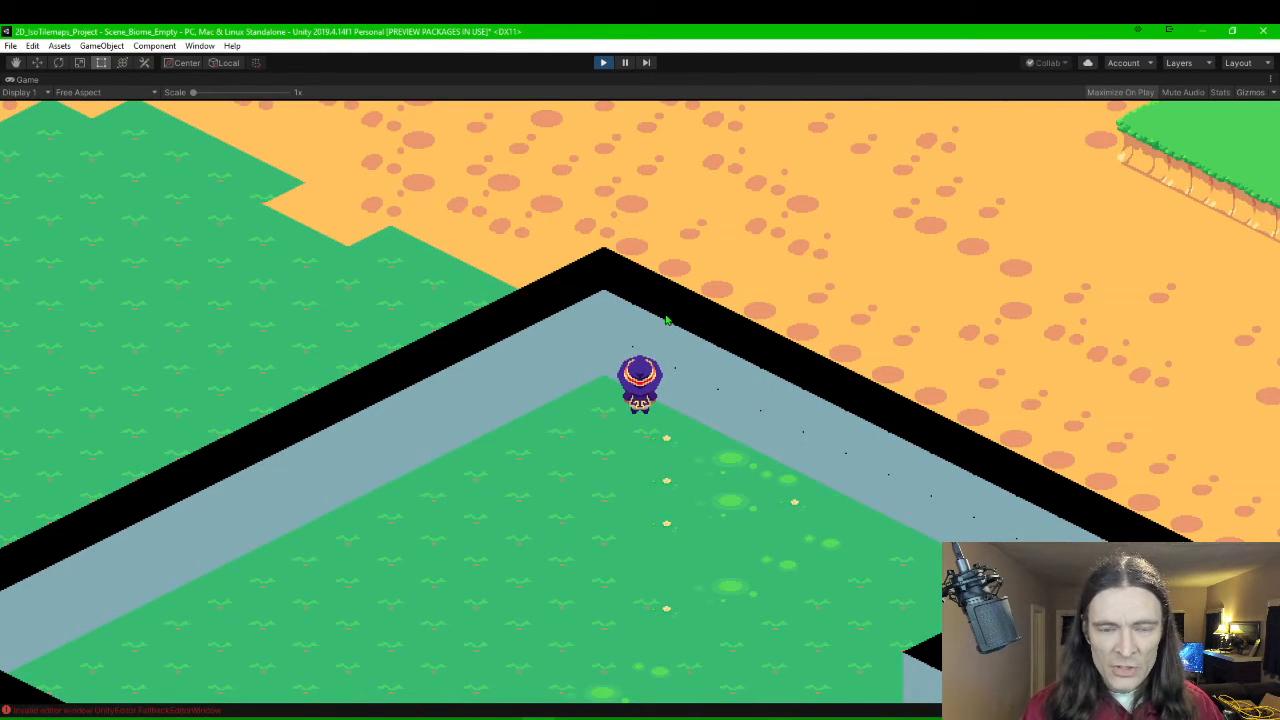
{"action": "key", "text": "s"}
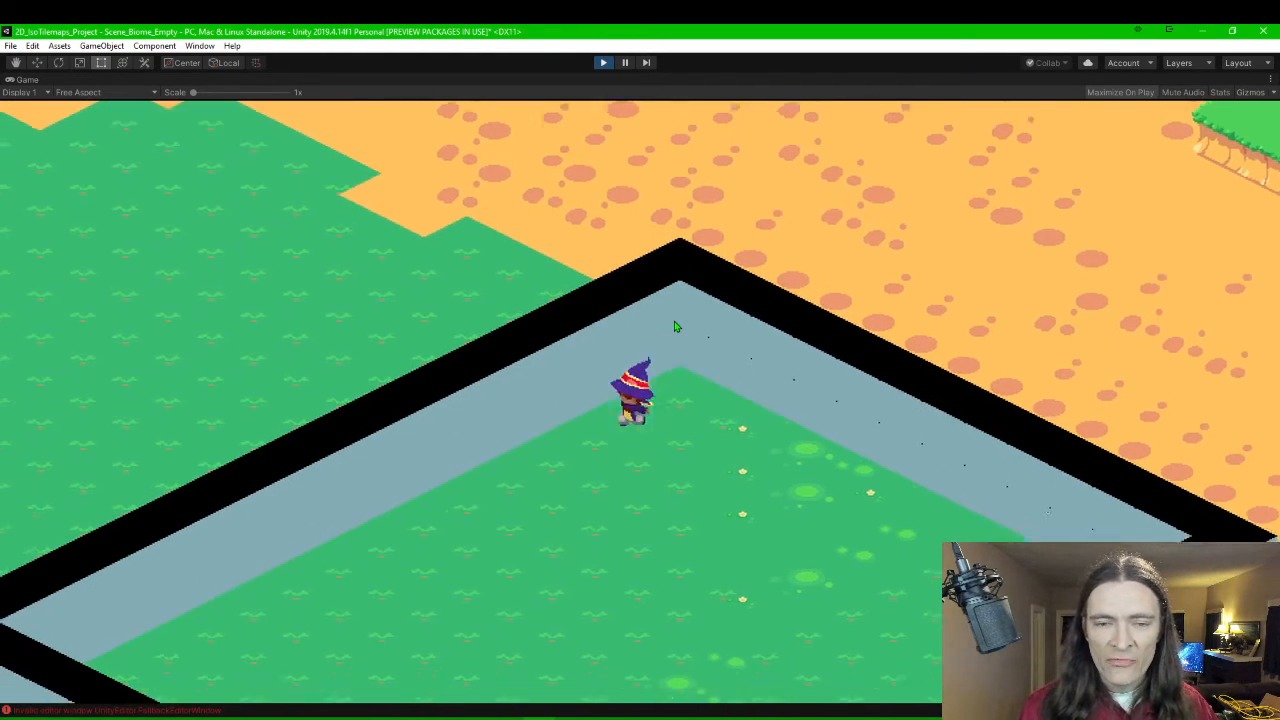
{"action": "key", "text": "s"}
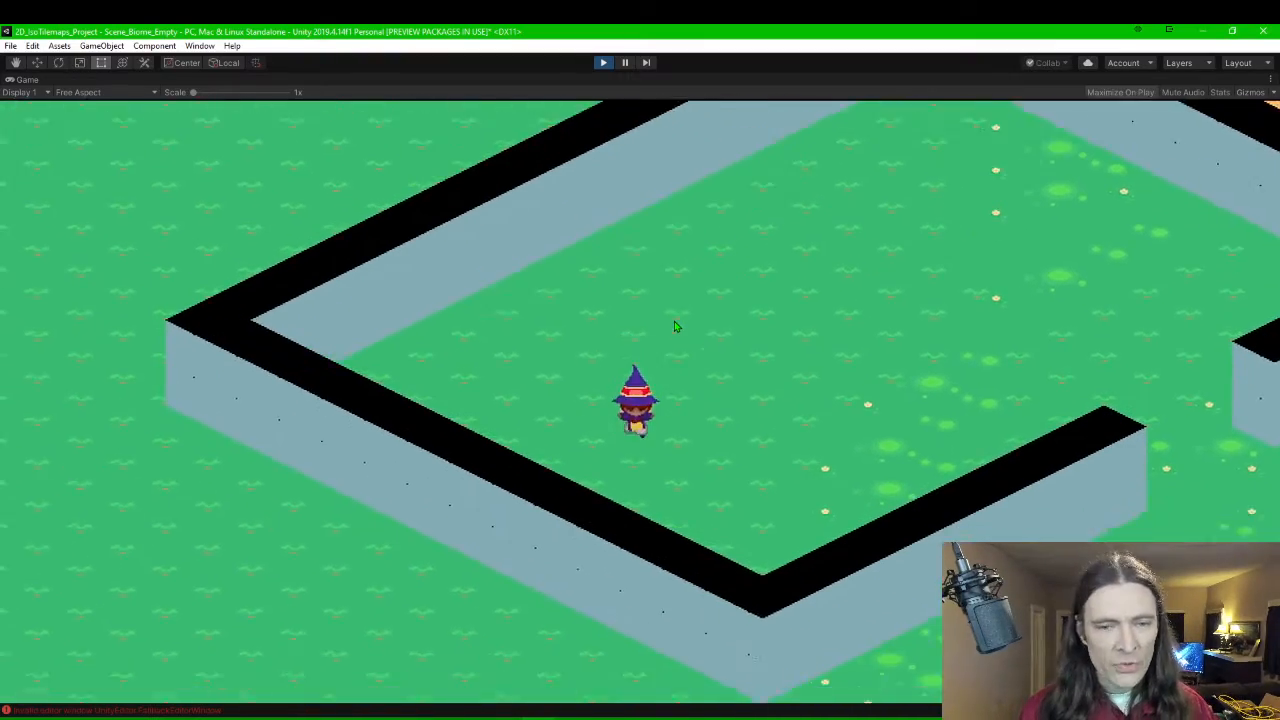
{"action": "key", "text": "d"}
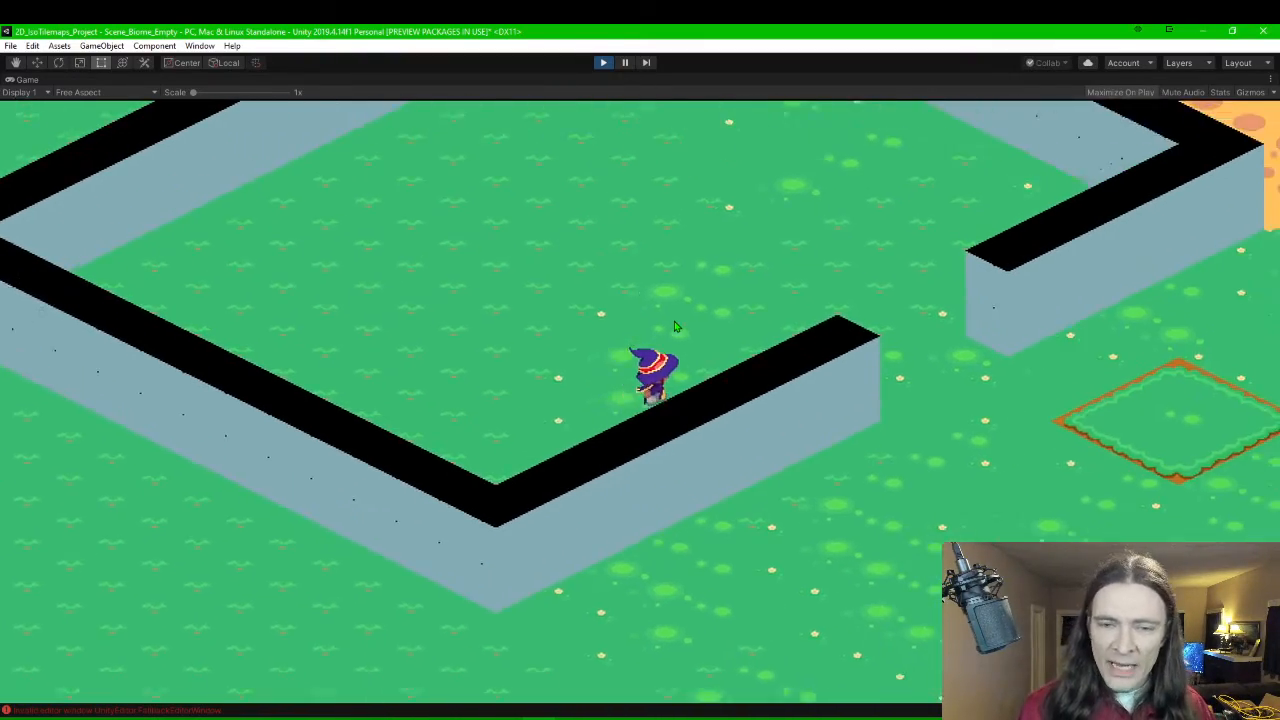
{"action": "key", "text": "d"}
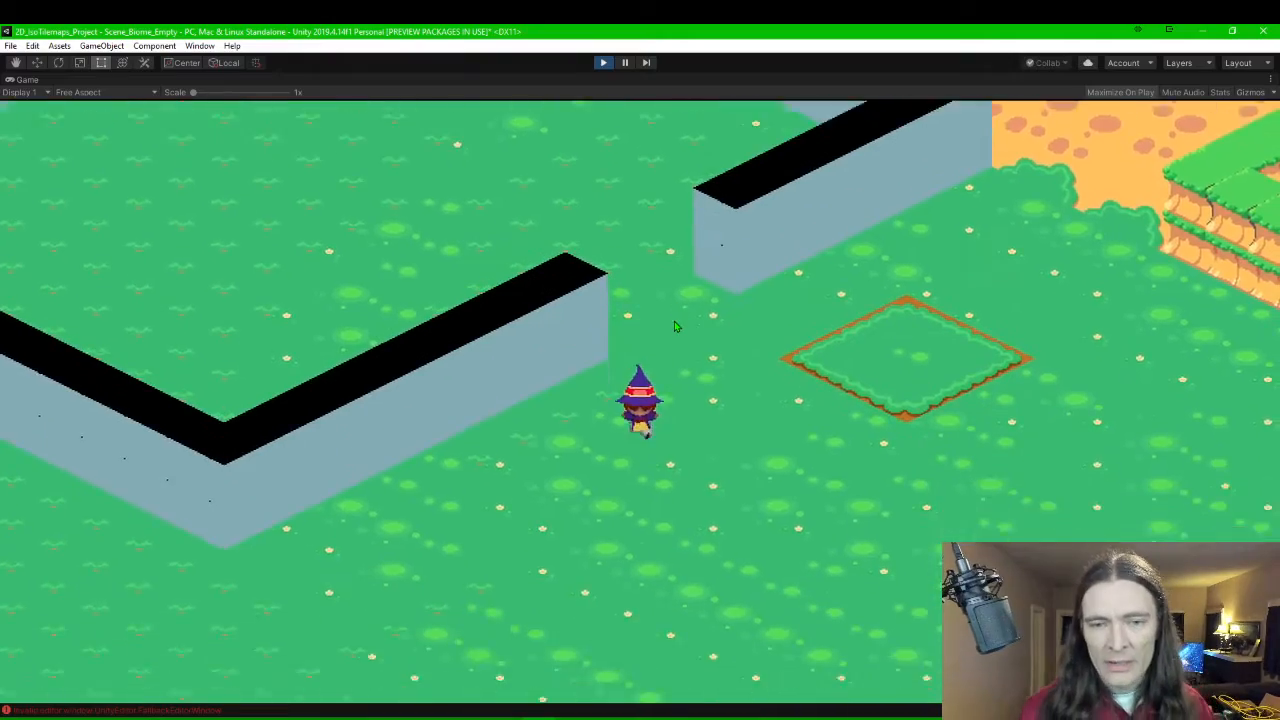
Walk the witch onto the sand to the rectangular grass block and test the collision along its cliff and rear edges.
{"action": "key", "text": "w"}
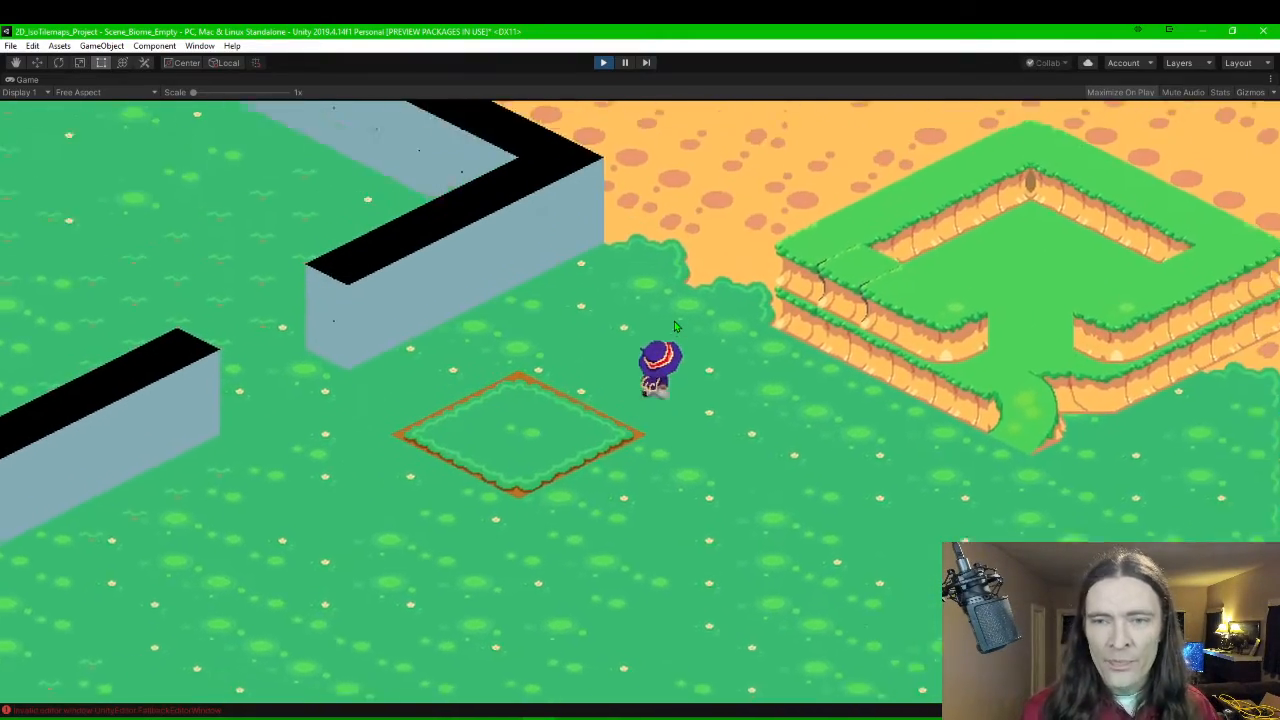
{"action": "key", "text": "w"}
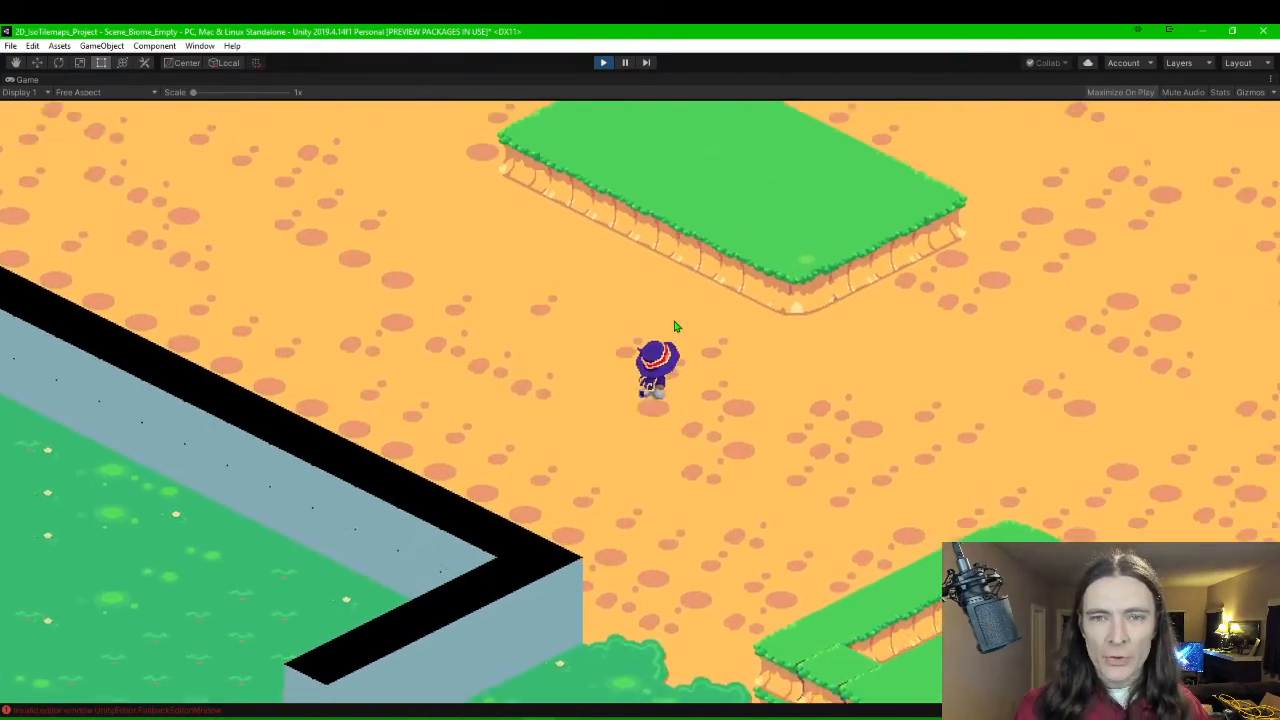
{"action": "key", "text": "a"}
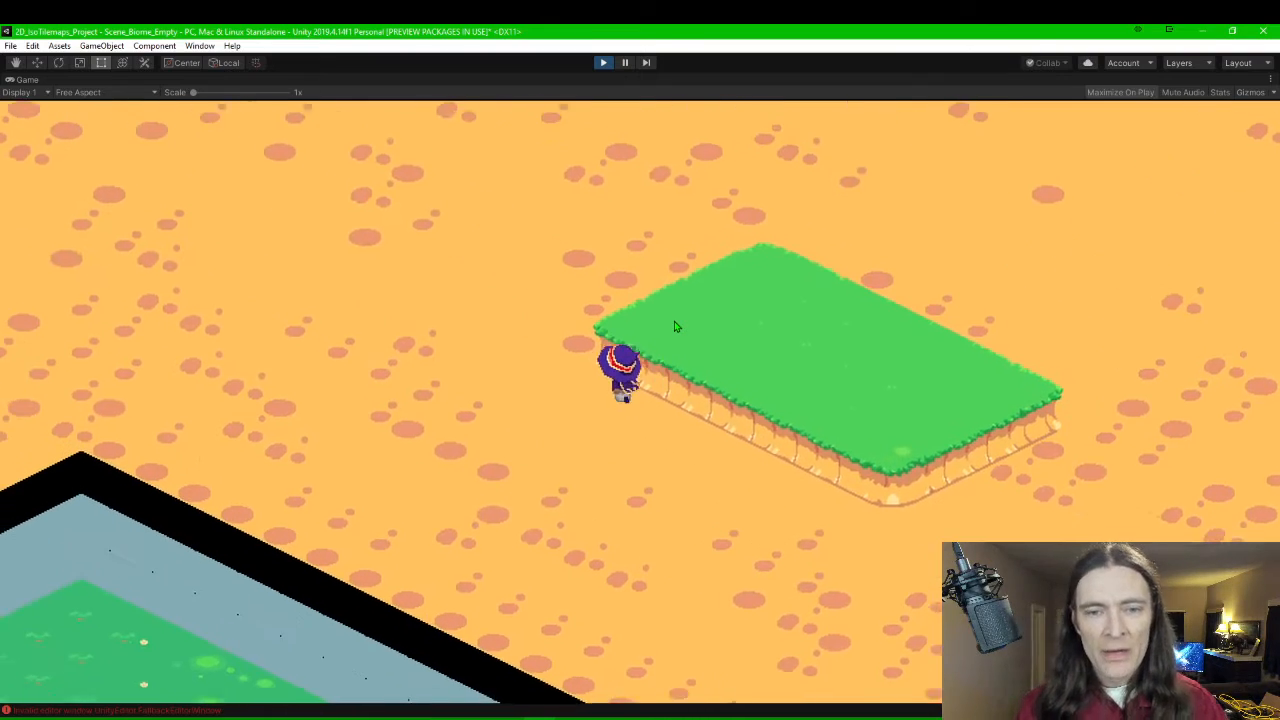
{"action": "key", "text": "w"}
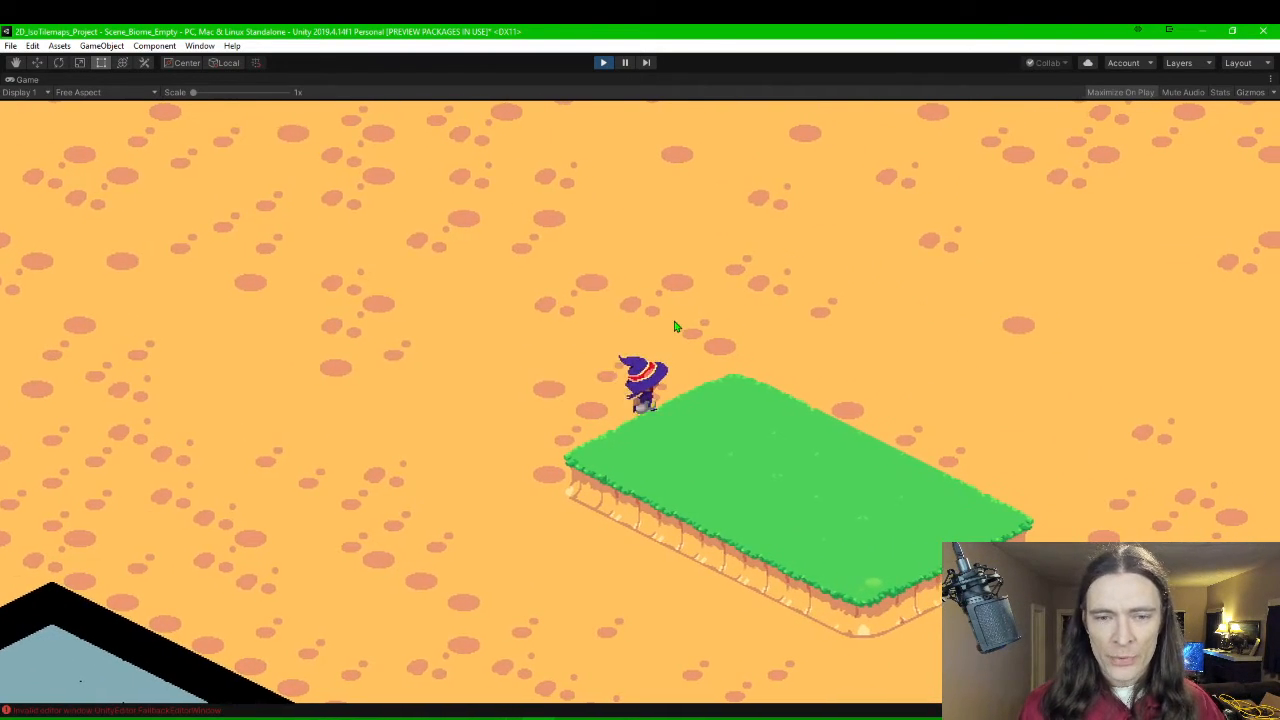
{"action": "key", "text": "w"}
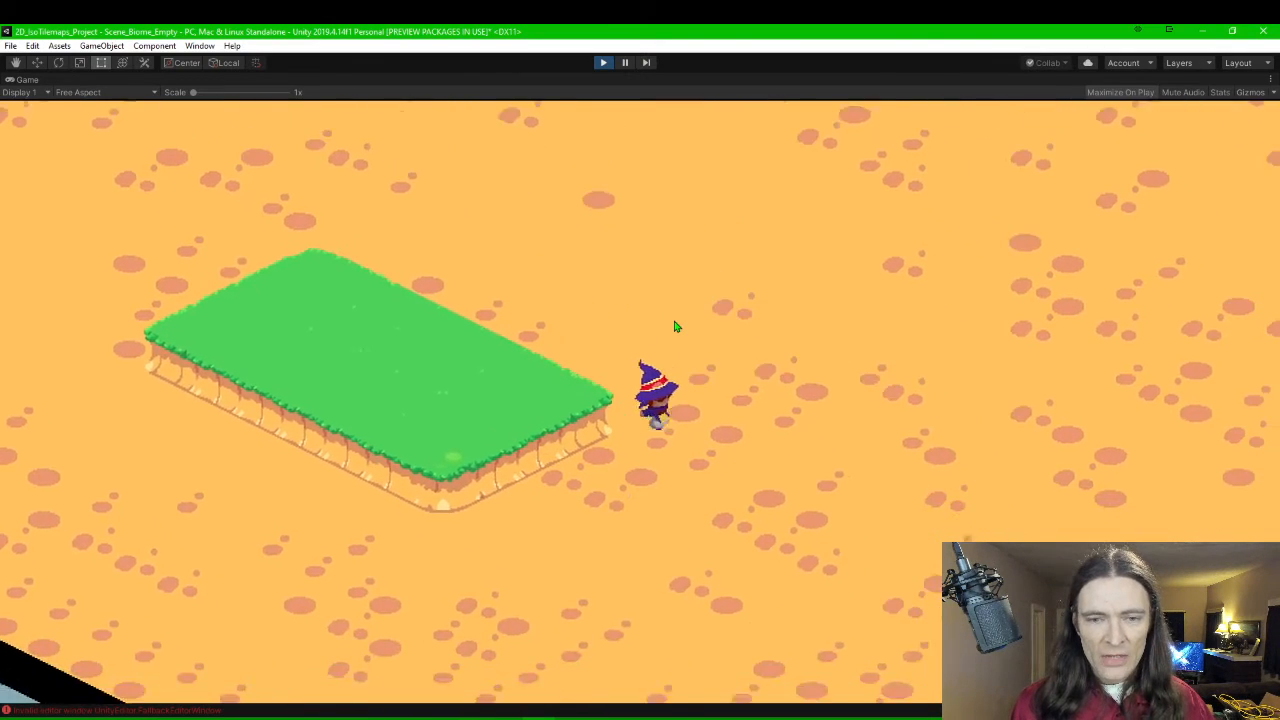
Test the collision at the grass block's eastern corner and back along its northeast edge with the witch.
{"action": "key", "text": "s"}
{"action": "key", "text": "a"}
{"action": "key", "text": "d"}
{"action": "key", "text": "w"}
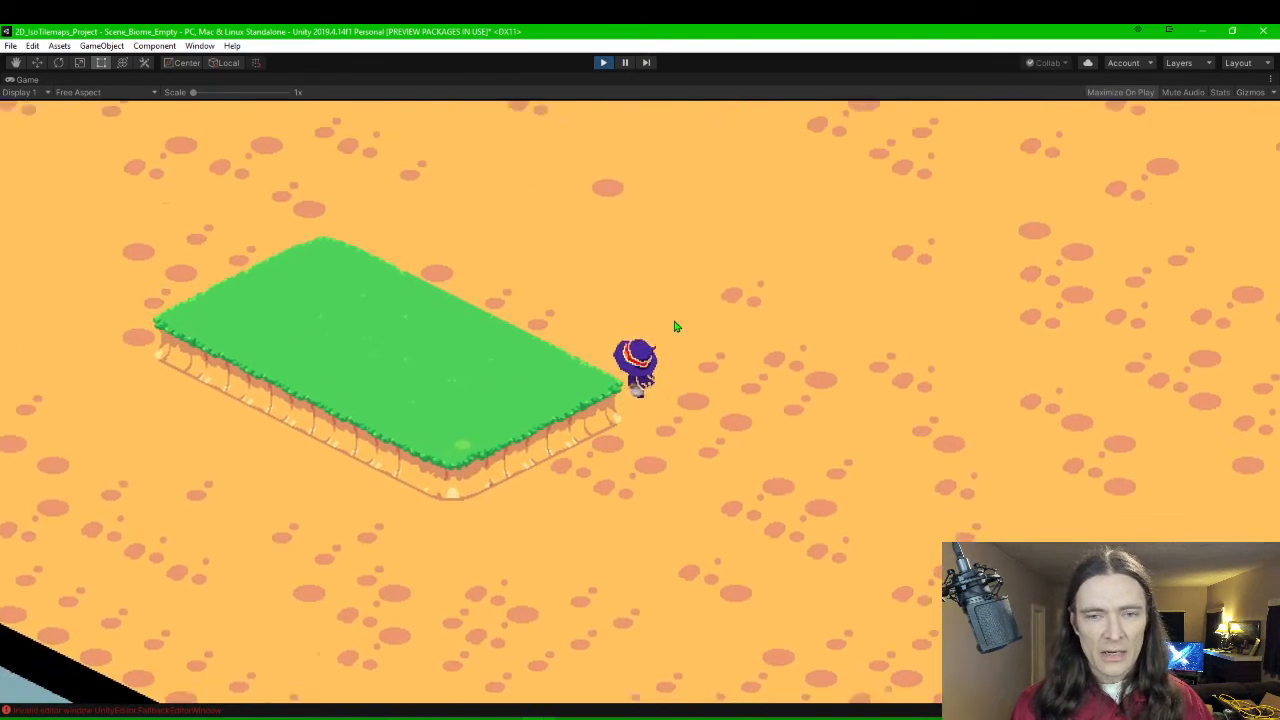
{"action": "key", "text": "a"}
{"action": "key", "text": "s"}
{"action": "key", "text": "w"}
{"action": "key", "text": "a"}
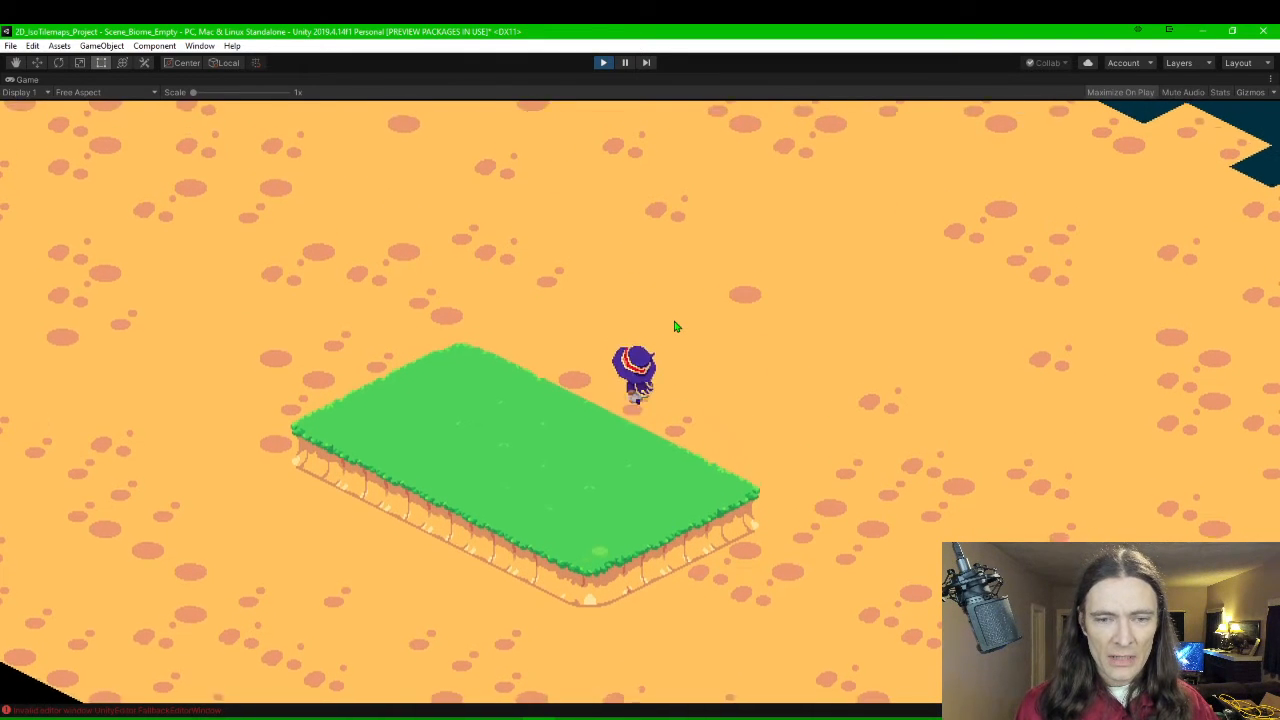
{"action": "key", "text": "s"}
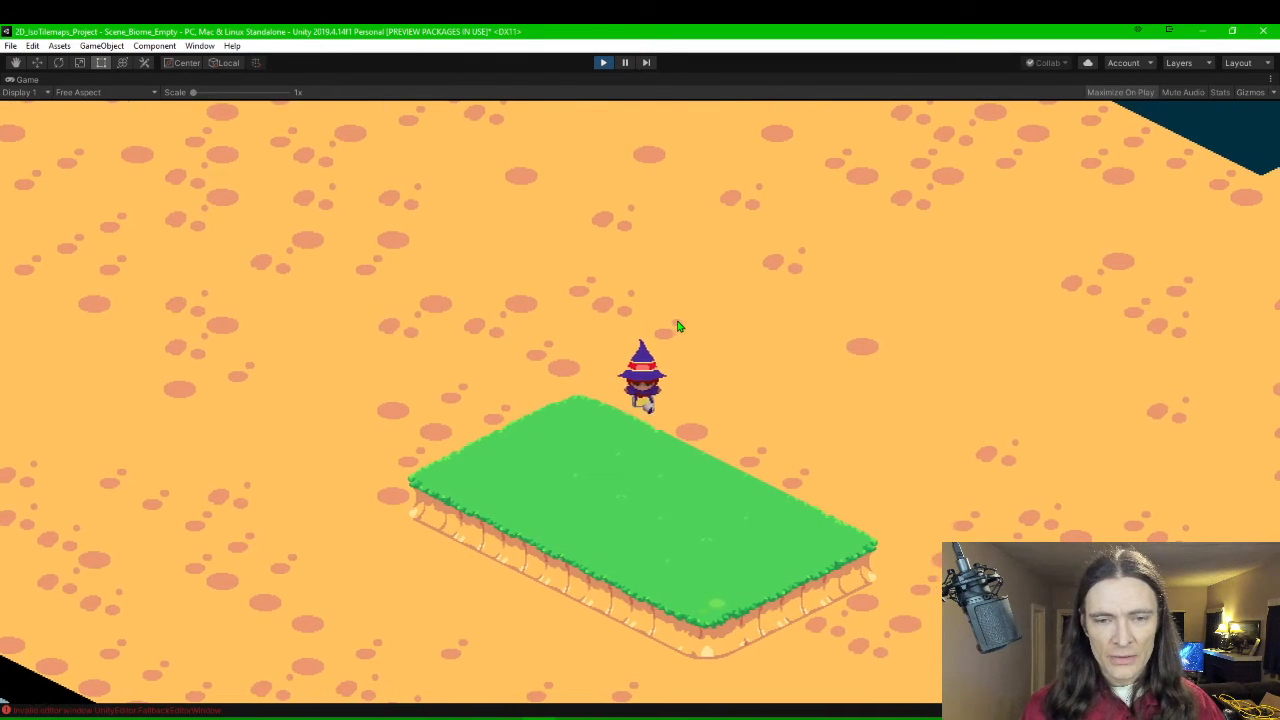